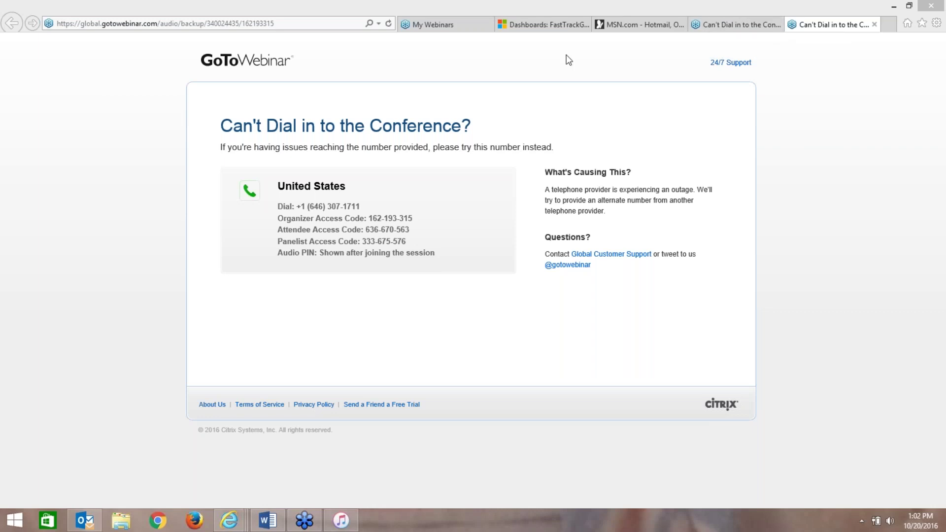
- Switch to the FastTrackGov CRM dashboard tab and go to the FastTrackGov home page
click(544, 25)
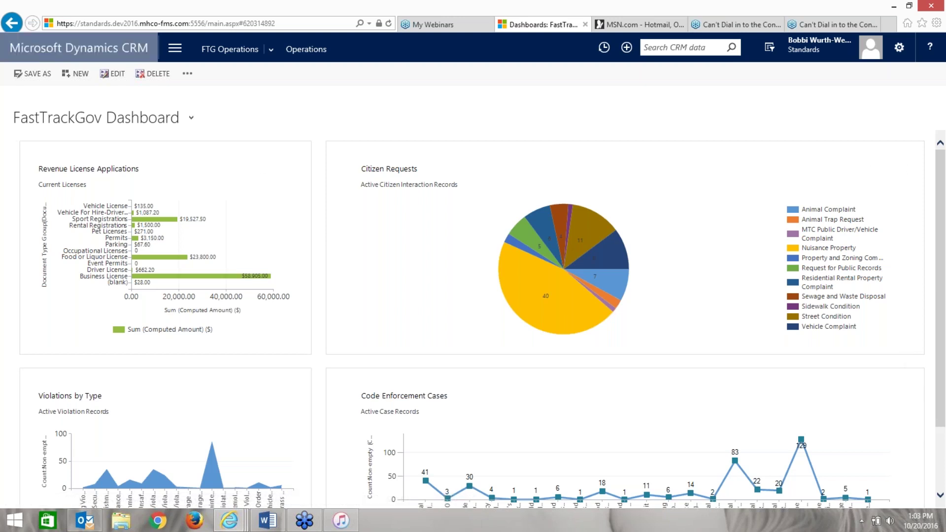
click(123, 49)
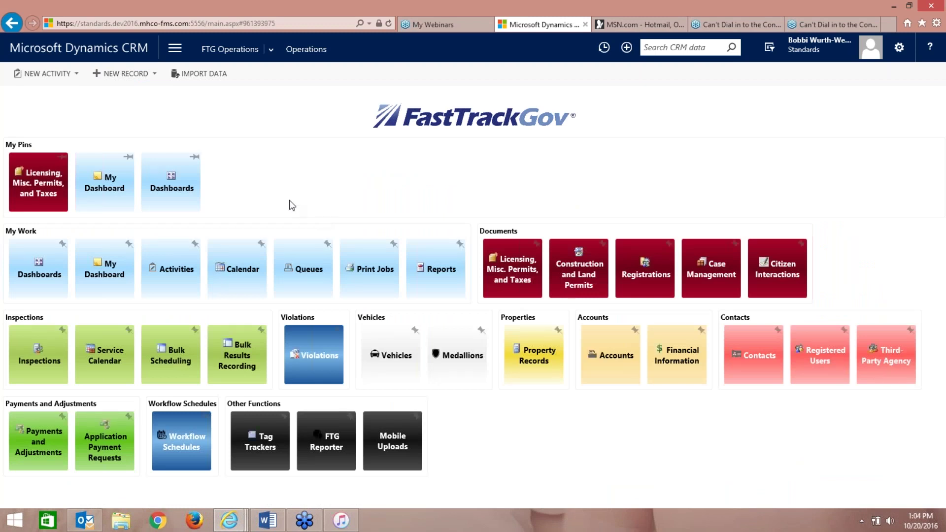
- Open My Dashboard after briefly visiting the Dashboards page
click(117, 181)
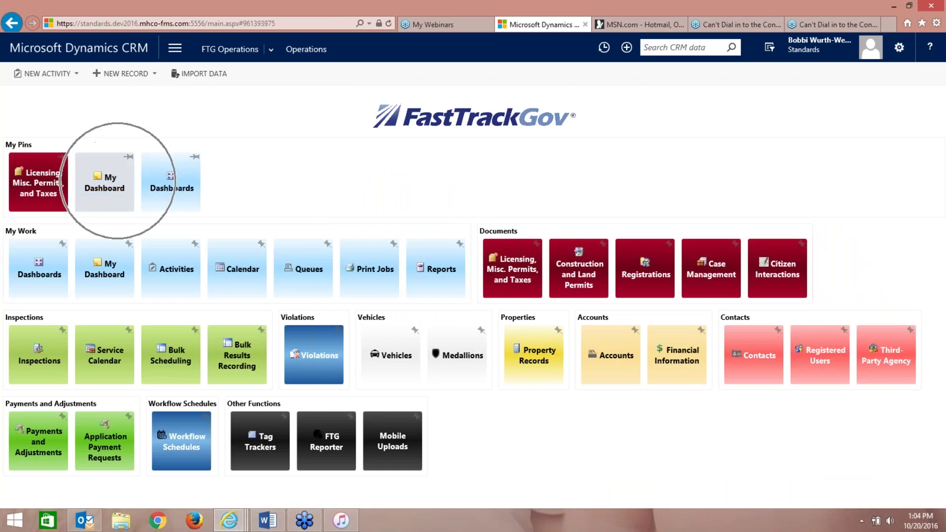
click(117, 181)
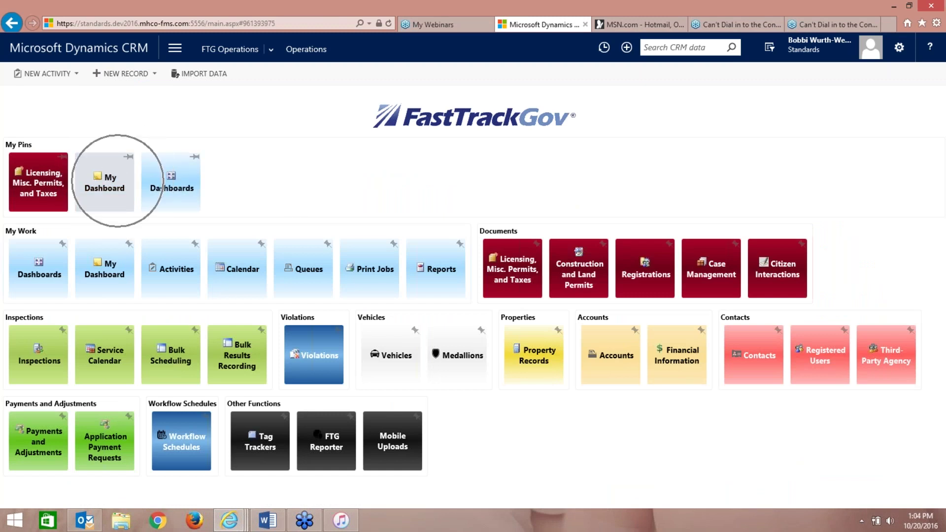
click(190, 211)
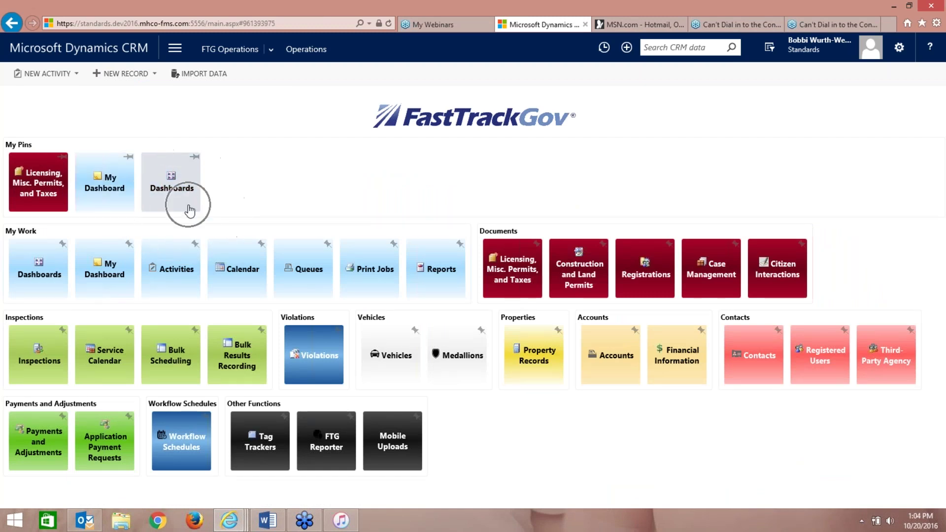
click(113, 203)
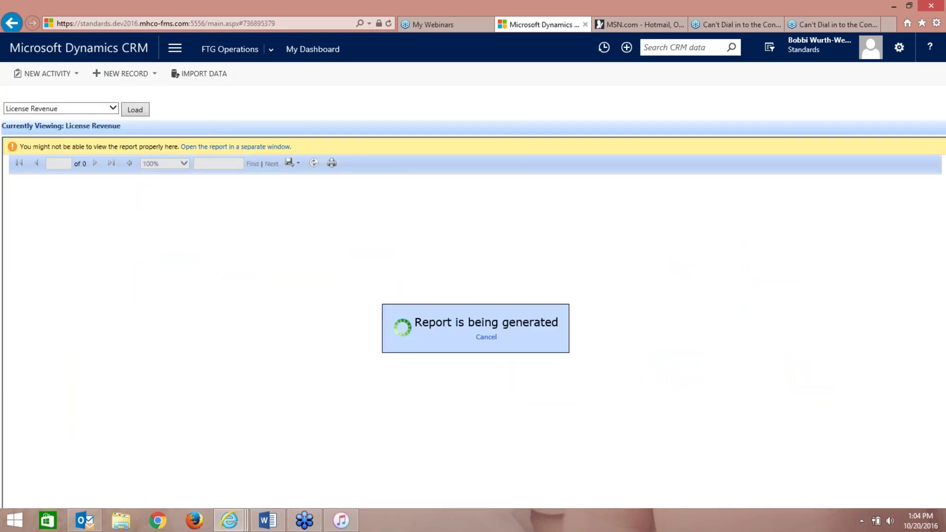
- Keep License Revenue as the report, then open the FastTrackGov Dashboard from home
click(114, 112)
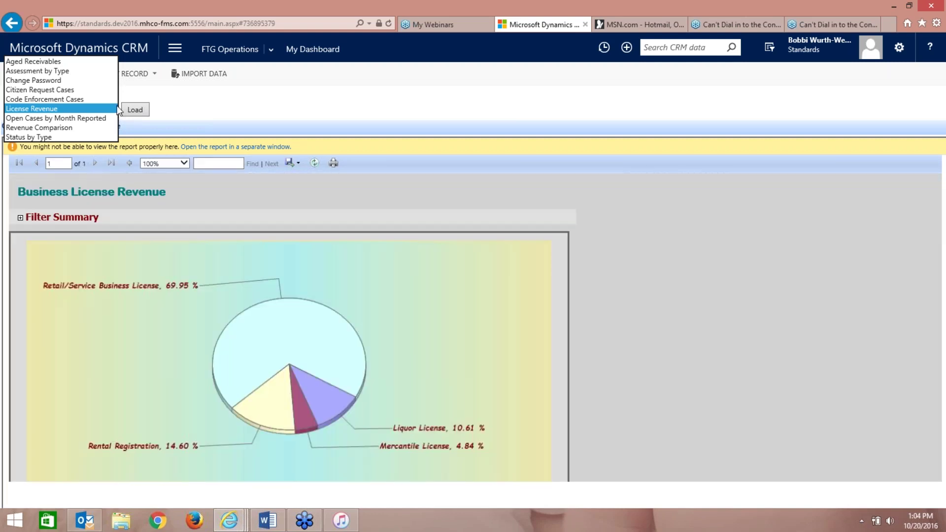
click(116, 108)
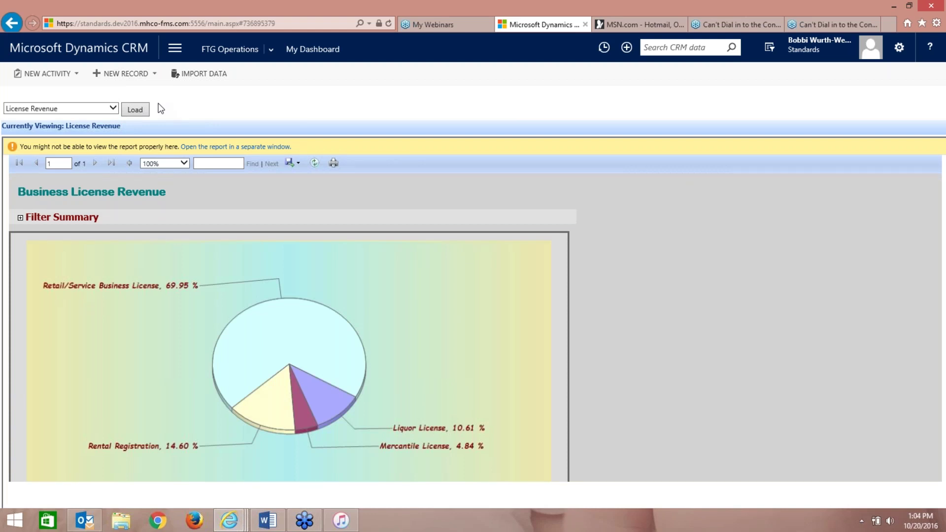
click(144, 49)
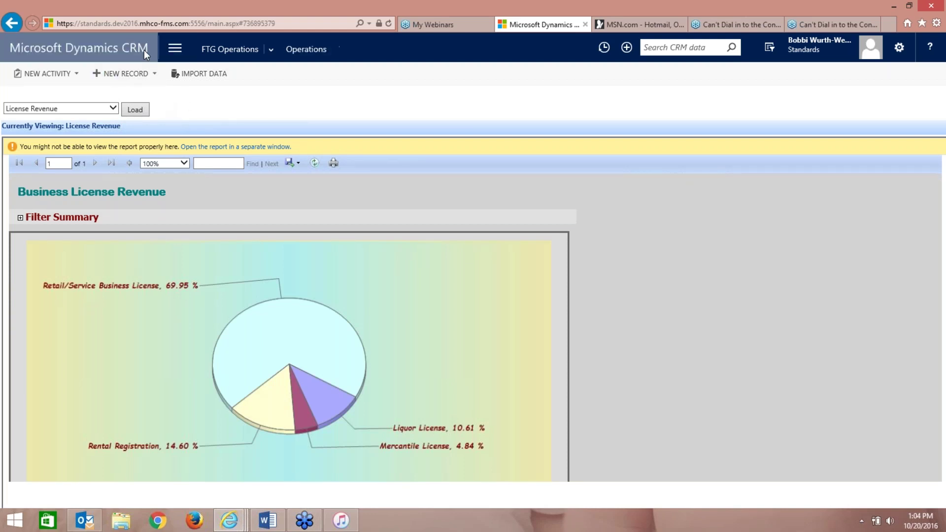
click(171, 188)
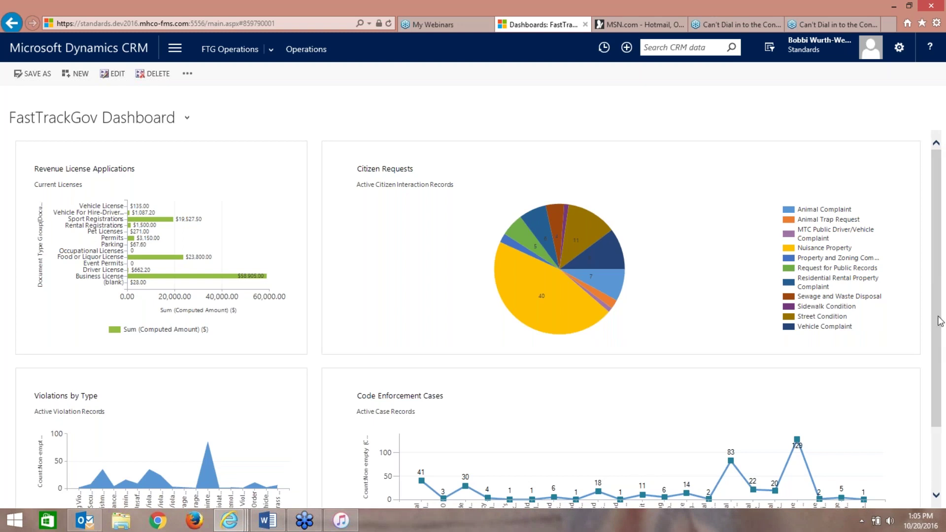
- View the Licensing Dashboard from the dashboard selector, then return to the home page
drag(940, 320, 942, 382)
scroll(805, 270, up, 3)
click(187, 119)
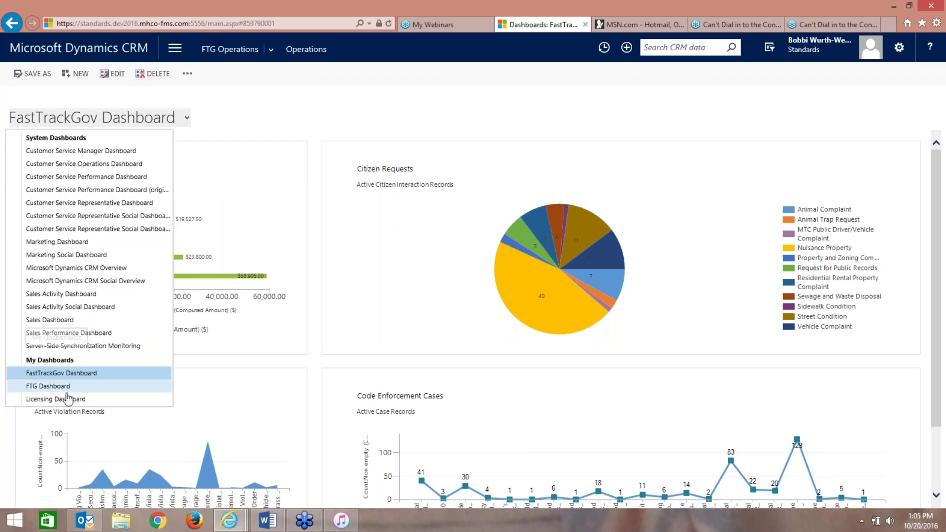
click(68, 399)
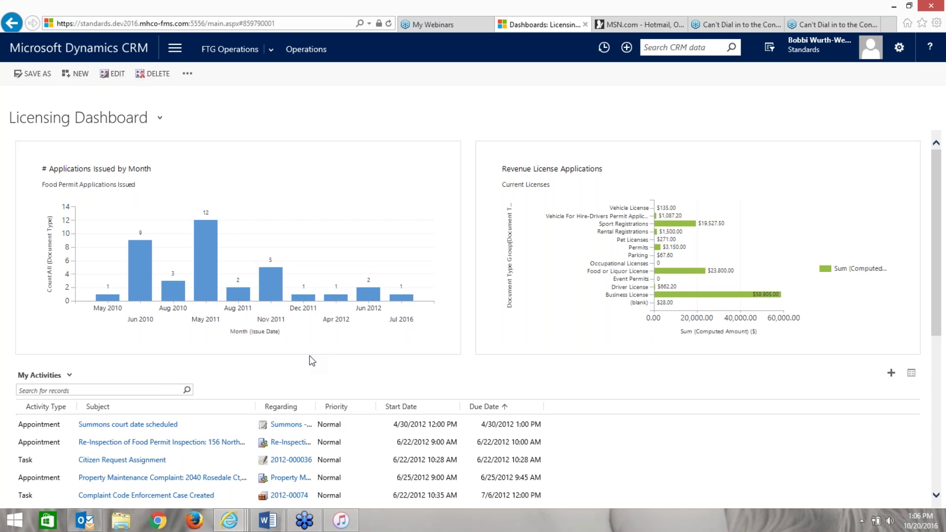
click(238, 53)
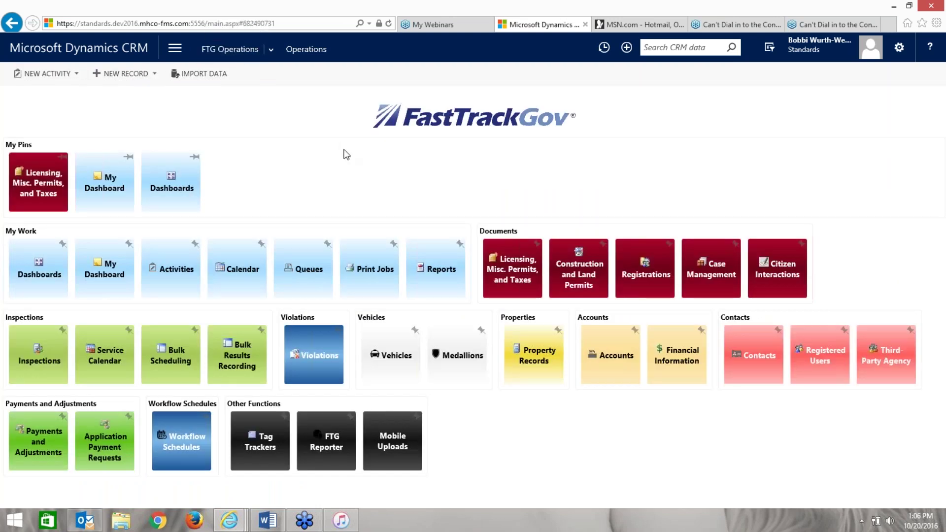
- Open the Licensing, Misc. Permits, and Taxes records and start Create Personal View
click(516, 277)
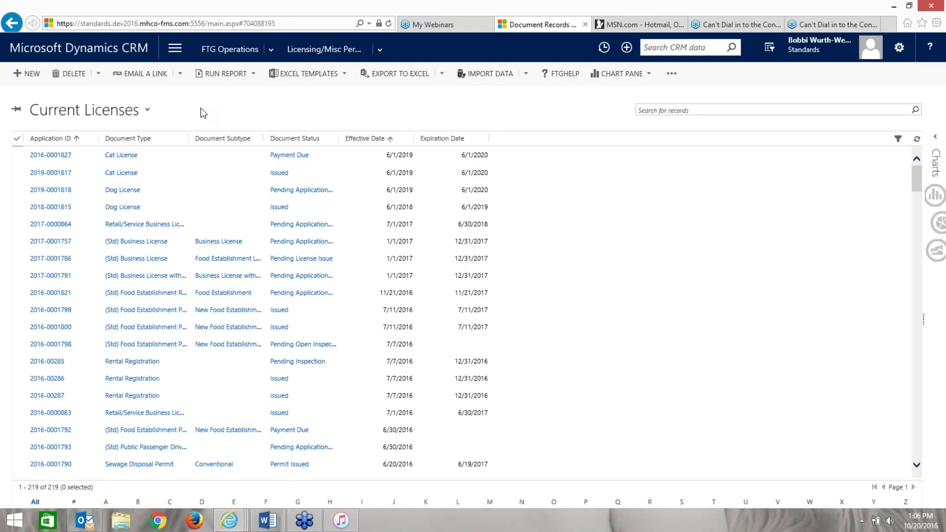
click(147, 111)
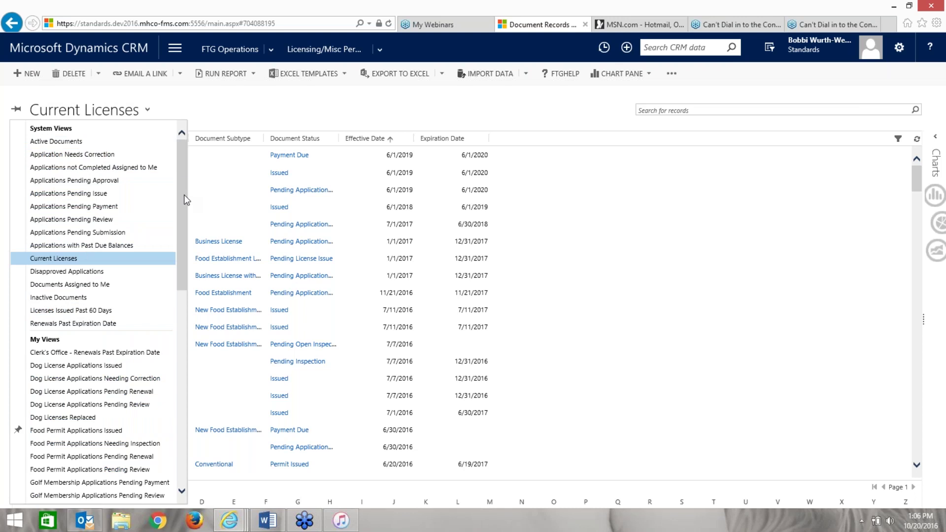
drag(184, 200, 175, 410)
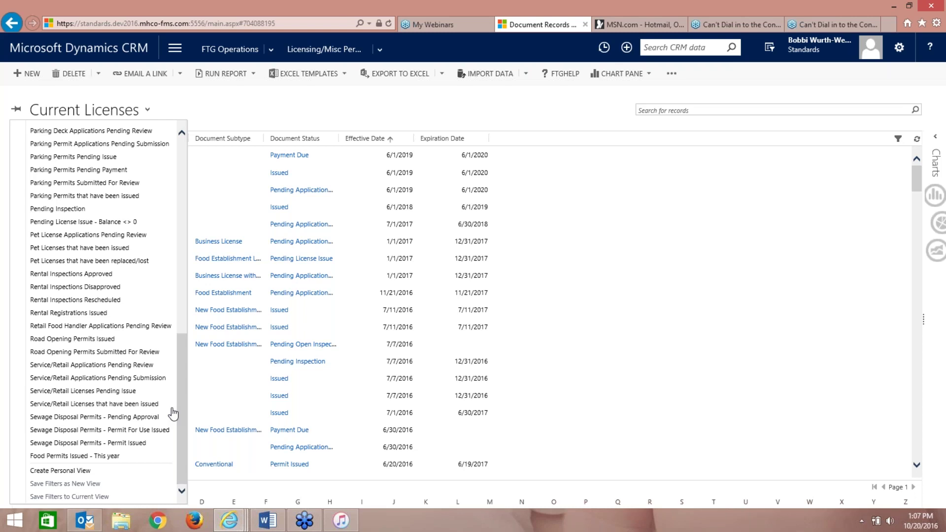
click(61, 471)
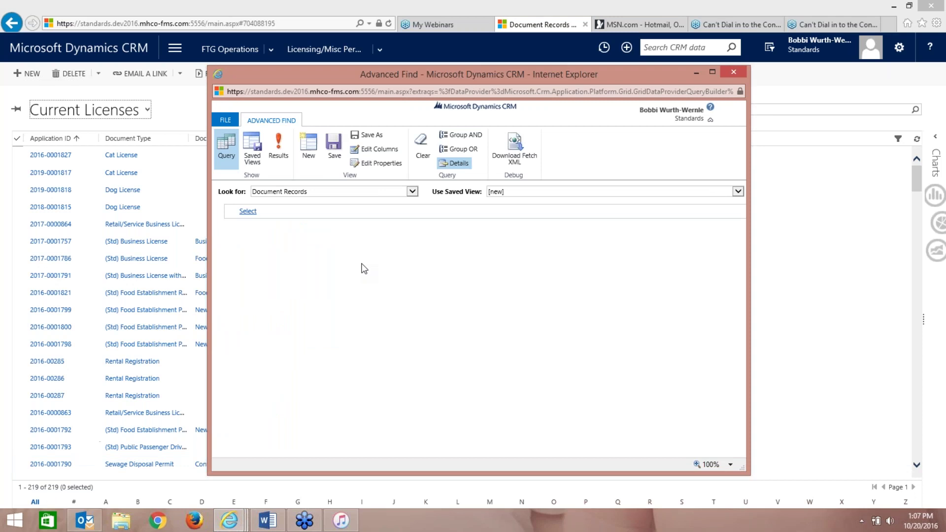
- Maximize Advanced Find and add a filter condition on Document Type
click(712, 72)
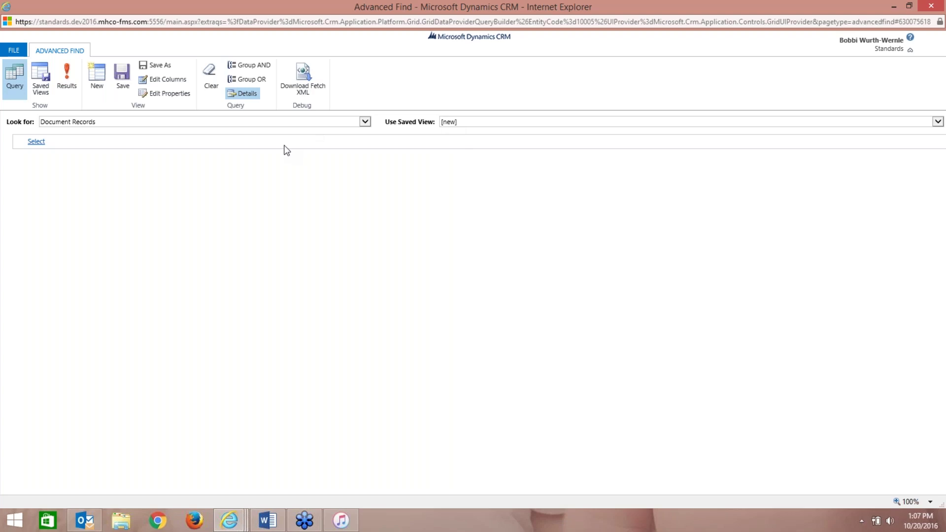
click(94, 143)
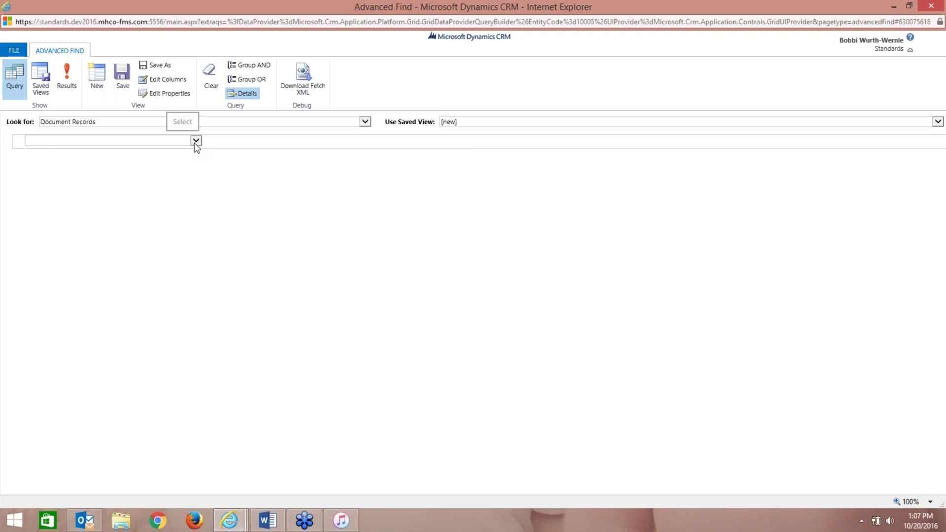
click(196, 141)
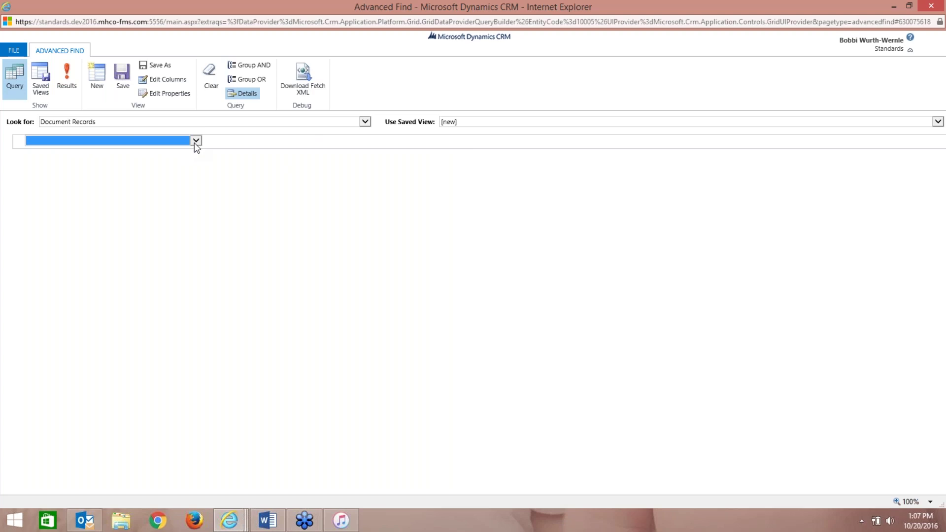
click(196, 142)
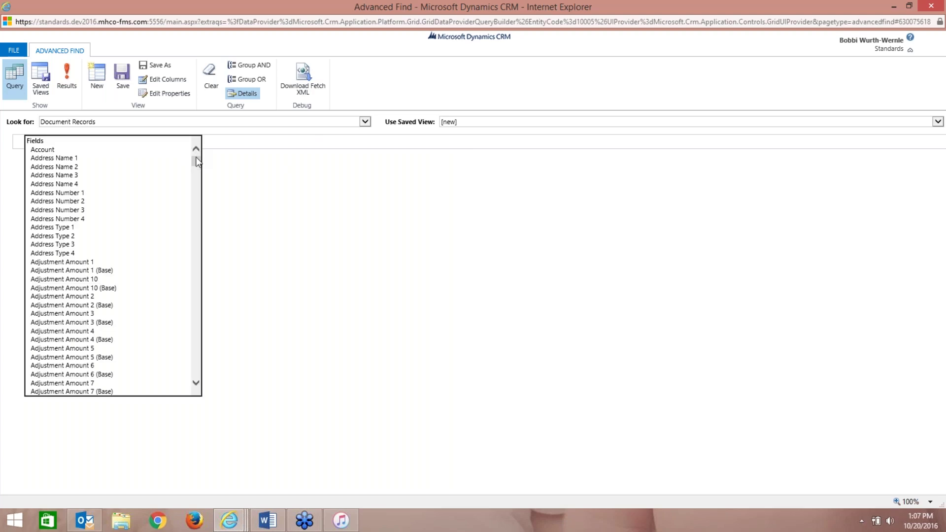
drag(196, 162, 188, 223)
click(96, 266)
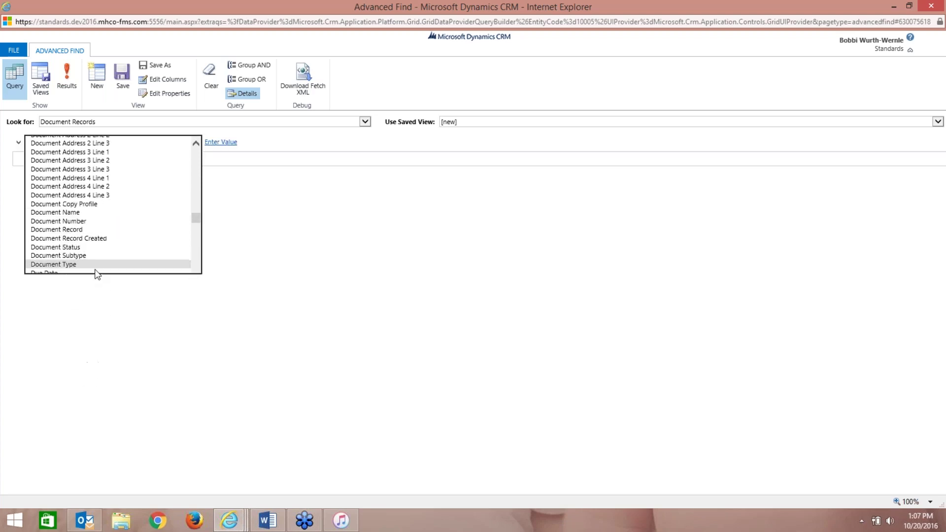
- Keep Equals as the operator and open the Document Type value lookup
click(126, 142)
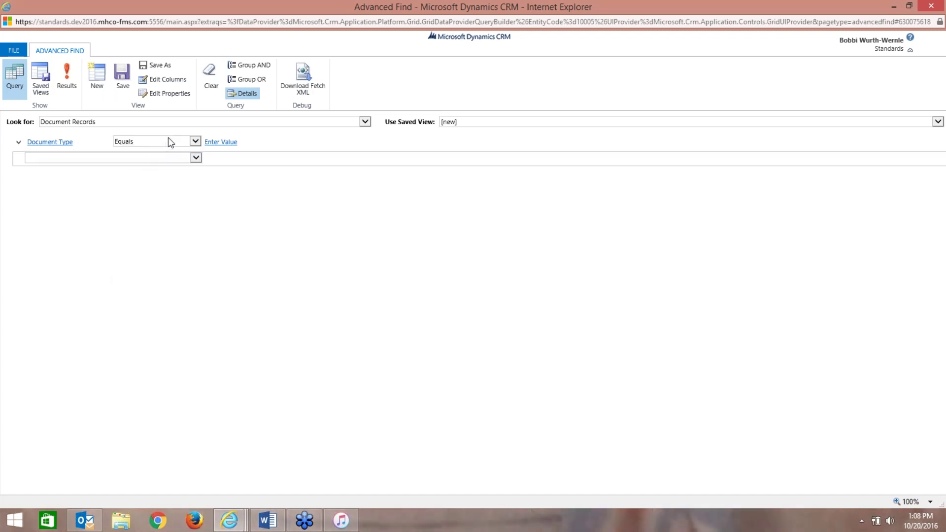
click(196, 142)
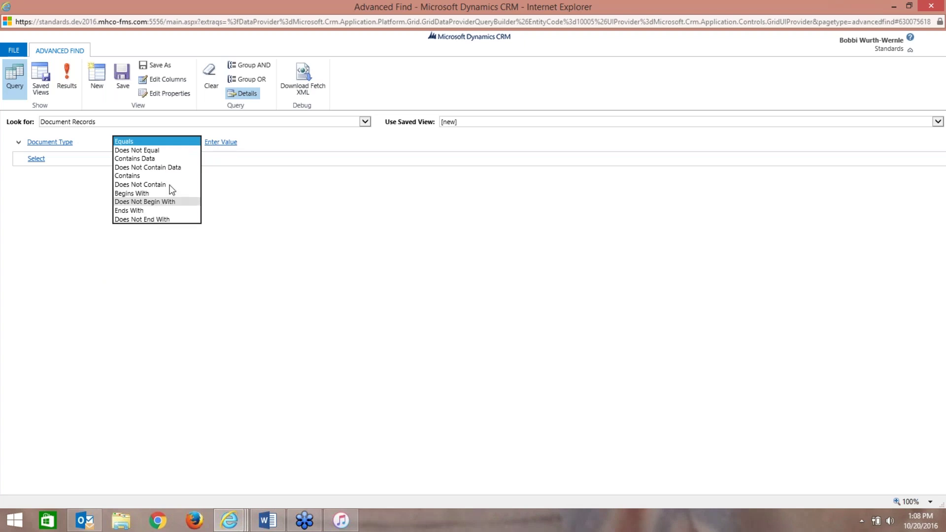
click(167, 141)
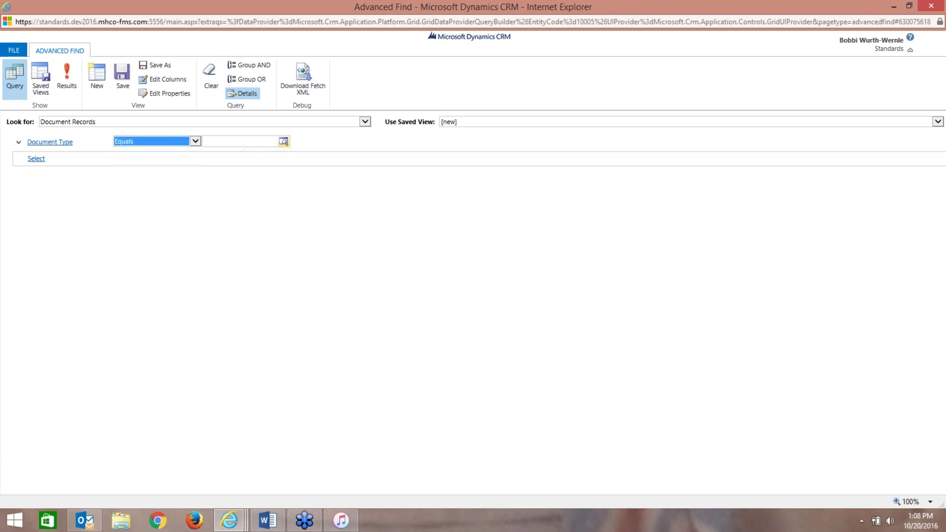
click(285, 142)
click(284, 142)
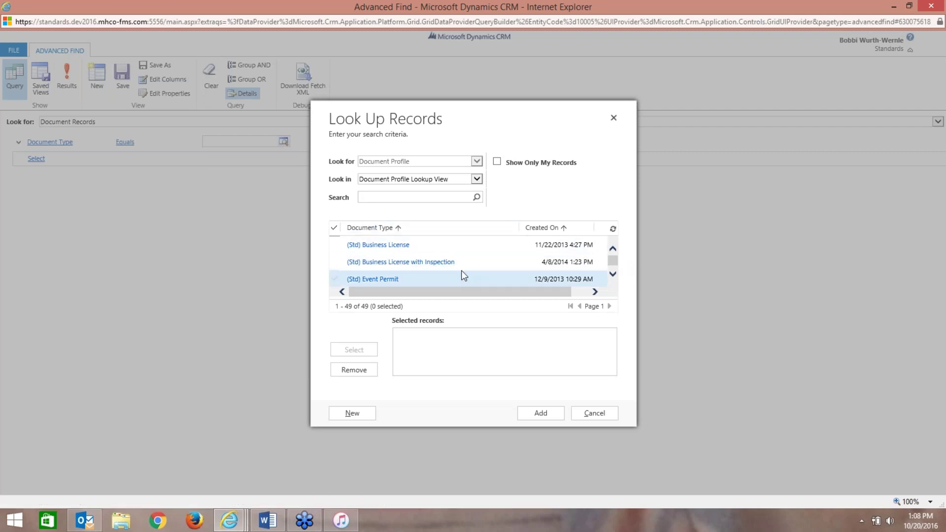
- Search 'food' and add Food Permit Application to the chosen document types
mouse_move(610, 261)
mouse_down()
mouse_move(612, 276)
mouse_move(613, 264)
mouse_up()
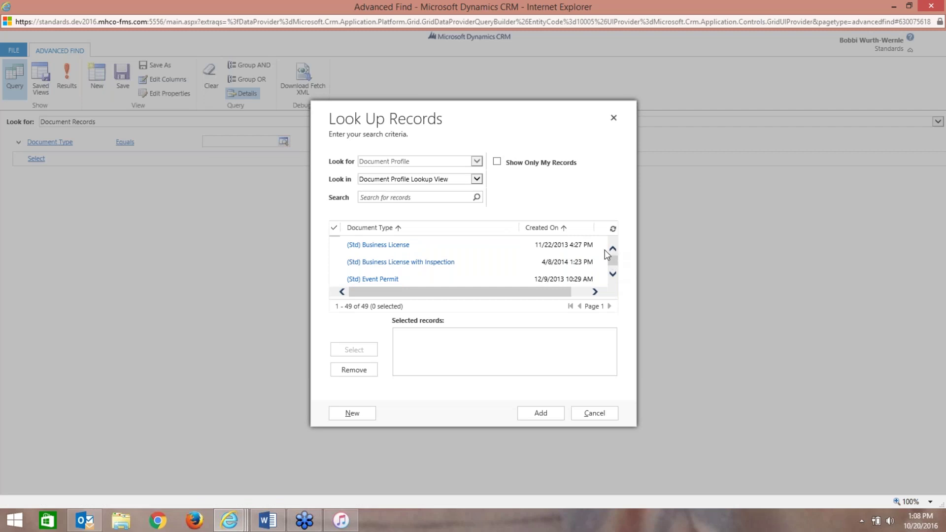
click(422, 202)
text(food)
click(477, 196)
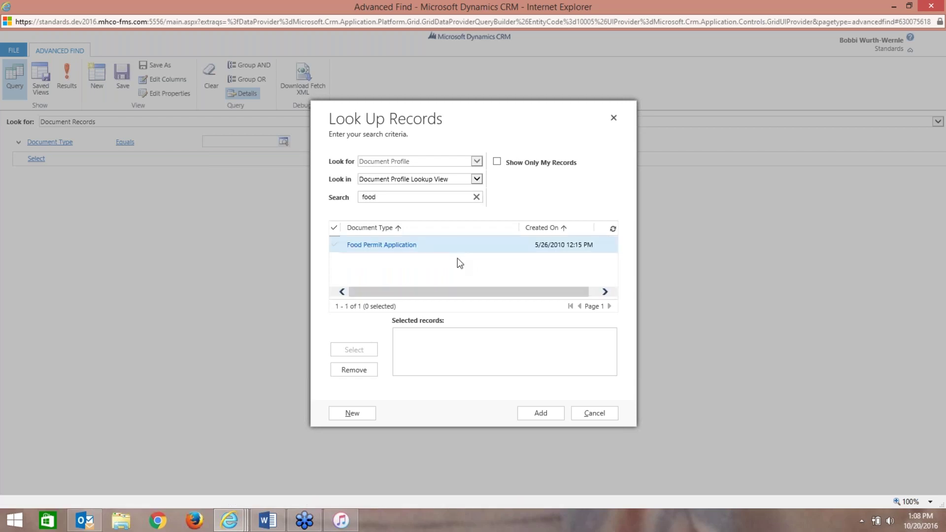
click(342, 247)
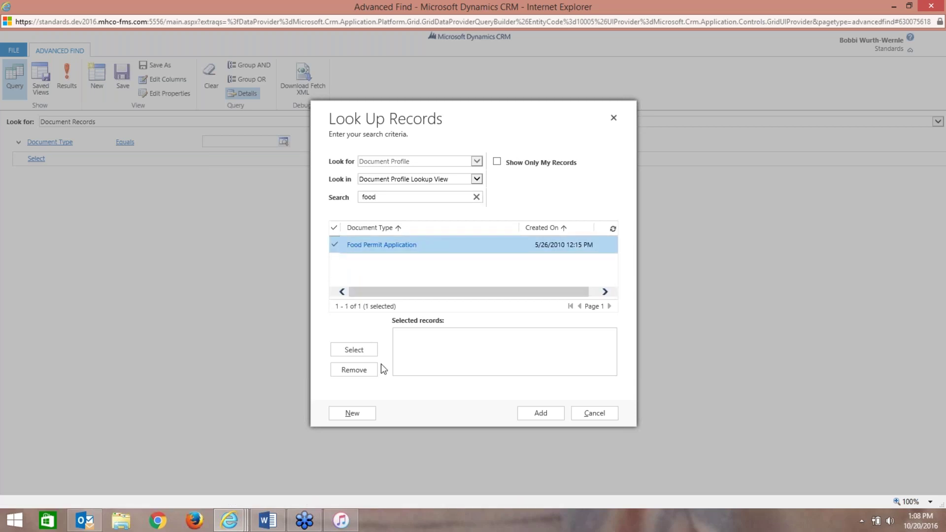
click(358, 352)
- Add 3 Year Dog License, Cat License and Dog License to the chosen document types
click(469, 200)
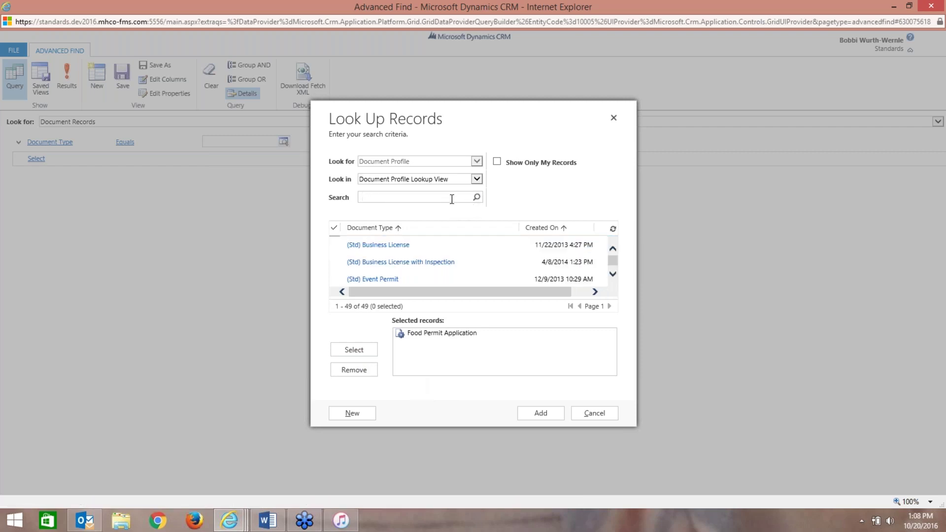
scroll(484, 251, down, 3)
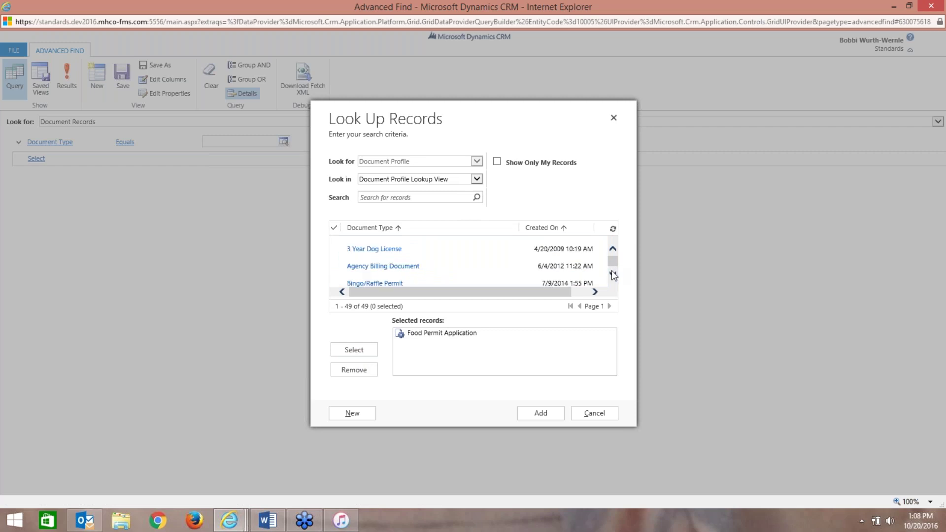
drag(485, 244, 485, 252)
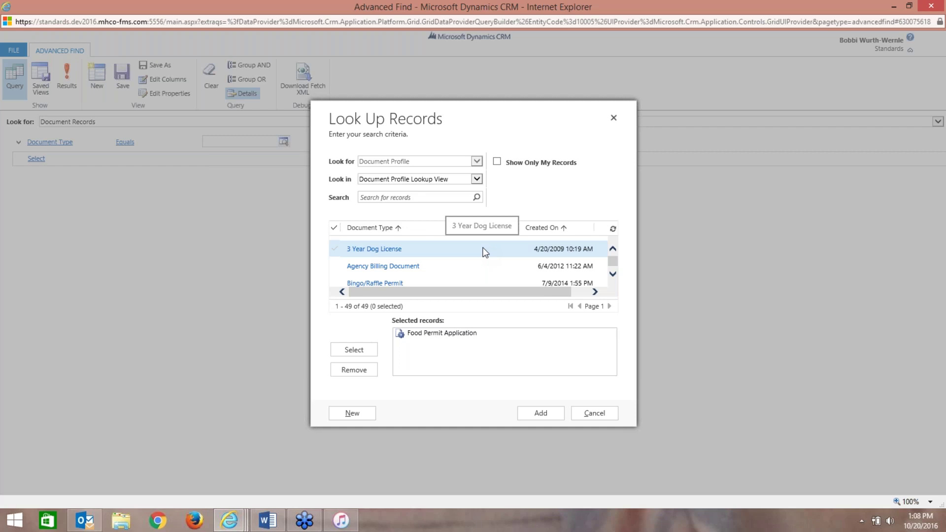
click(485, 252)
click(360, 351)
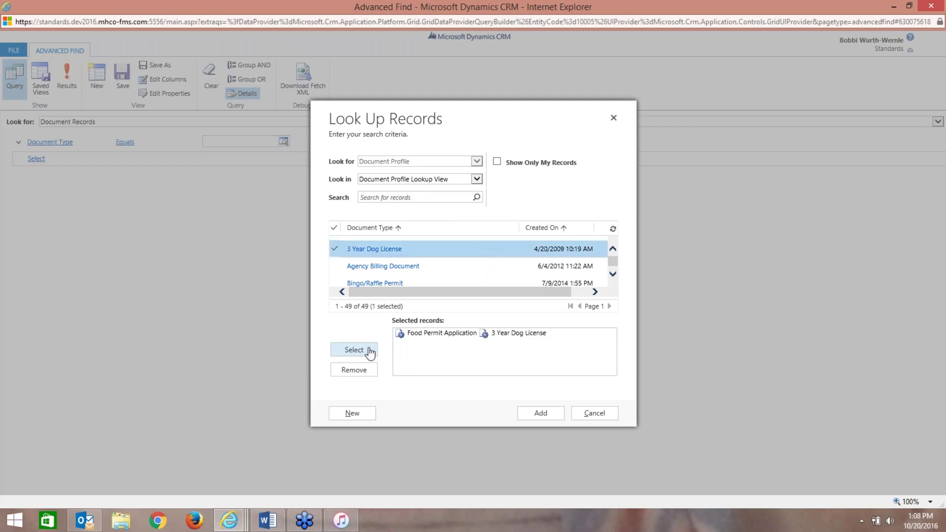
click(612, 274)
click(612, 274)
click(448, 256)
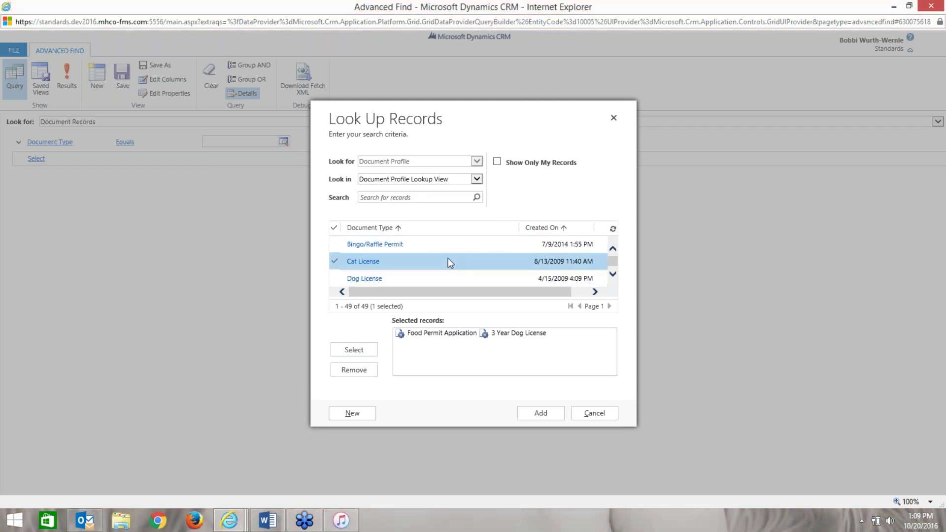
click(354, 350)
click(365, 278)
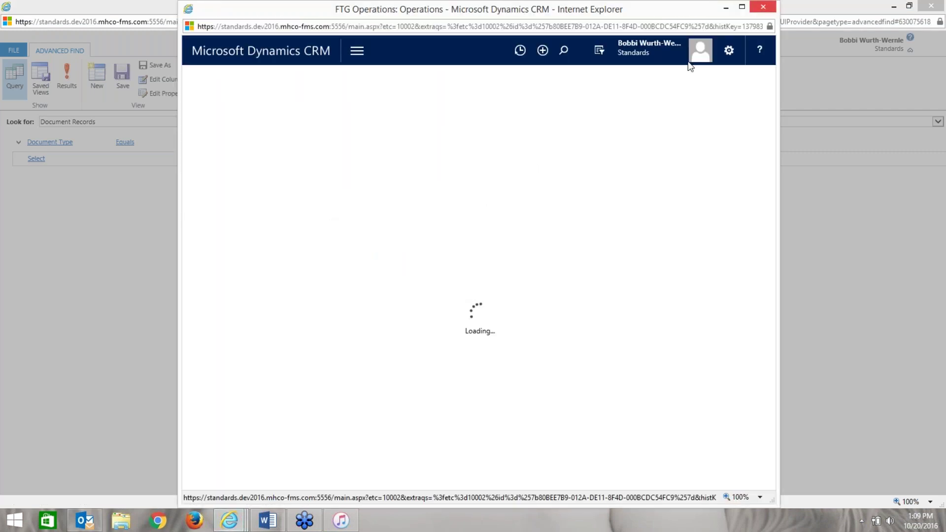
click(763, 7)
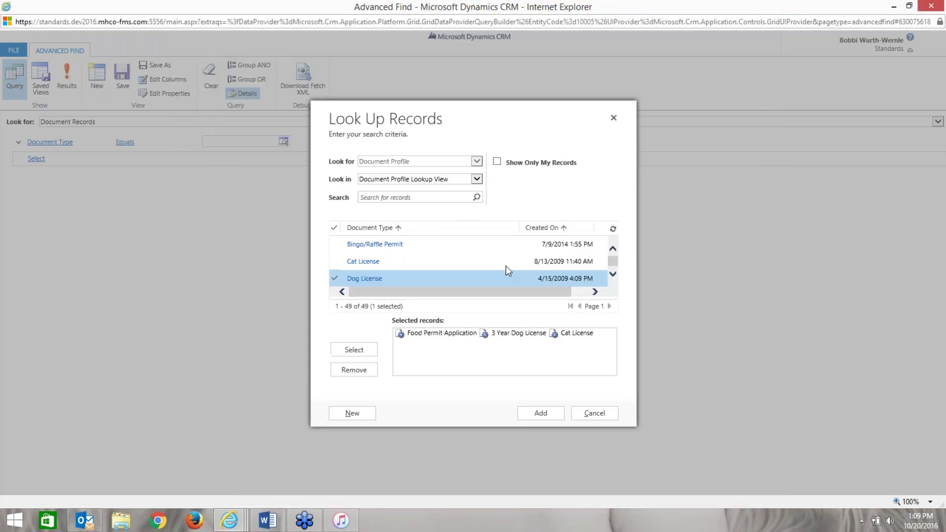
click(354, 350)
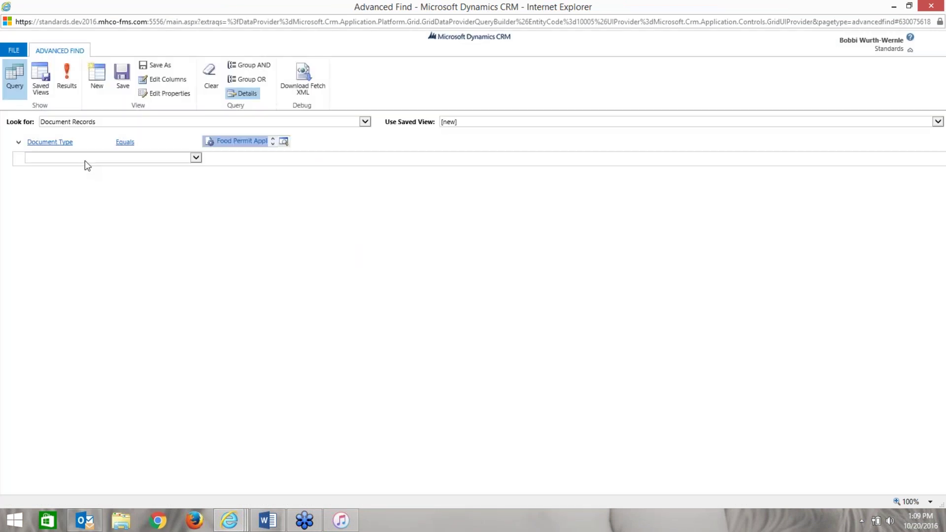
- Add a Document Status condition and open its value lookup
click(194, 158)
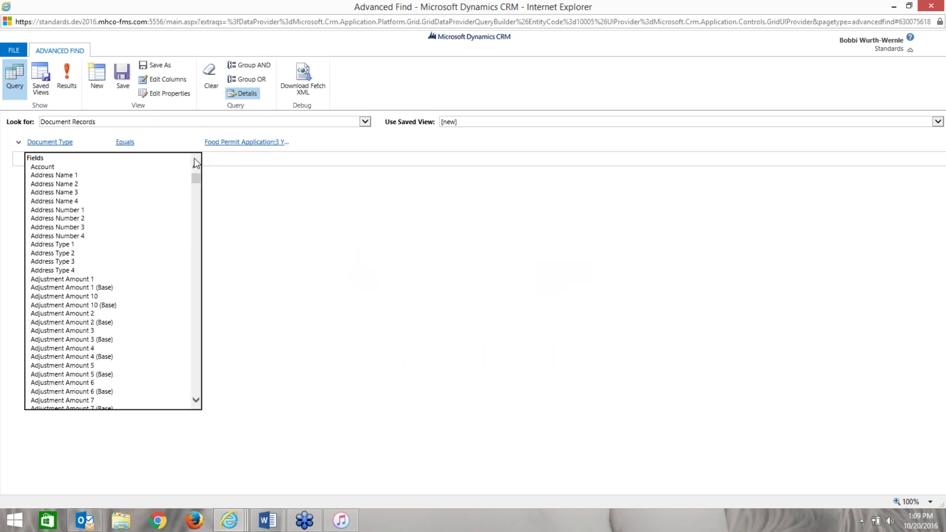
click(196, 189)
drag(196, 195, 195, 247)
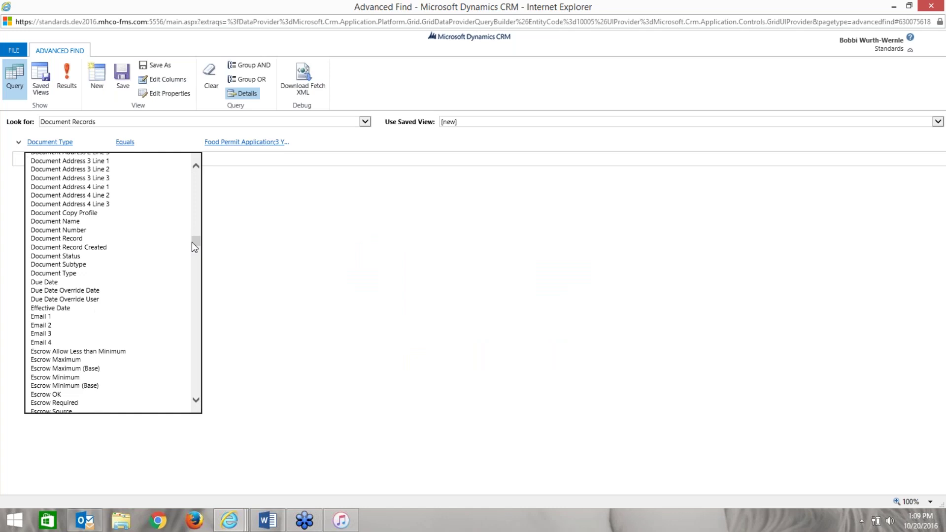
click(123, 258)
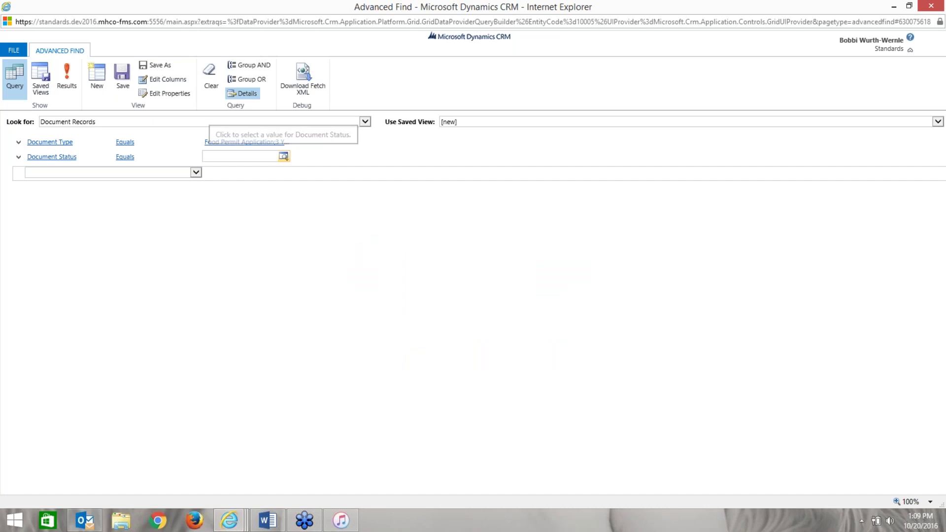
click(284, 156)
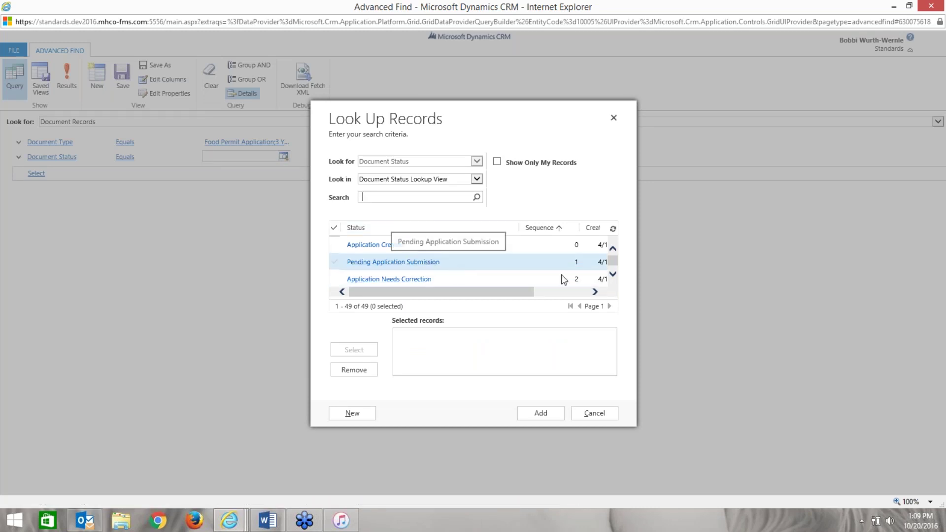
- Scroll to the Issued status, add it and confirm it as the Document Status value
click(613, 274)
click(612, 274)
click(613, 274)
click(612, 274)
click(613, 274)
click(613, 273)
click(612, 274)
click(613, 274)
click(613, 274)
click(612, 274)
click(612, 274)
click(613, 274)
click(613, 274)
click(613, 274)
click(612, 274)
click(612, 274)
click(613, 274)
click(613, 274)
click(612, 274)
click(612, 274)
click(613, 274)
click(612, 274)
click(612, 274)
click(612, 274)
click(612, 274)
click(612, 274)
click(612, 274)
click(612, 273)
click(612, 274)
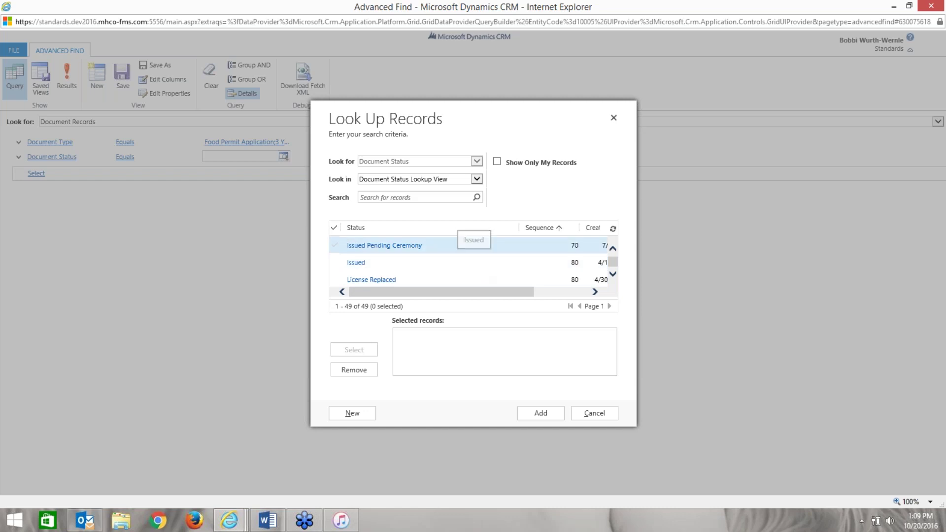
click(391, 269)
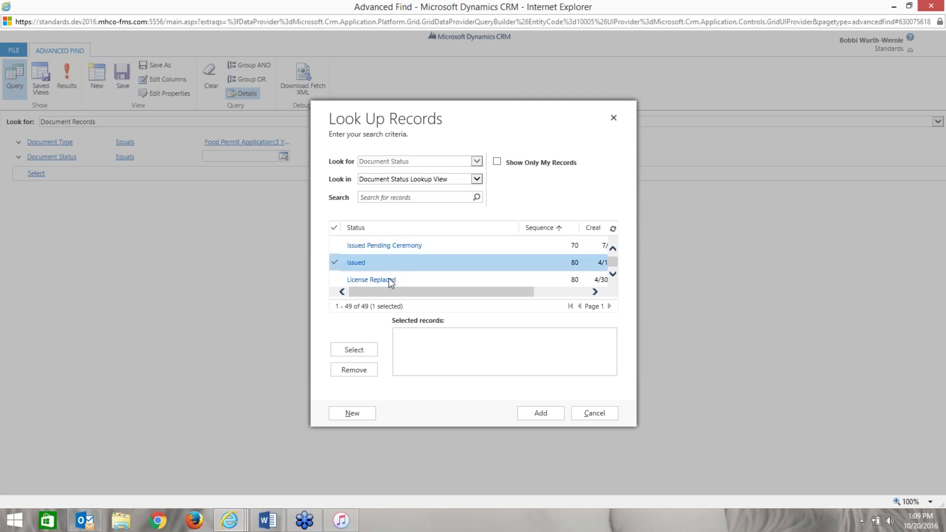
click(354, 349)
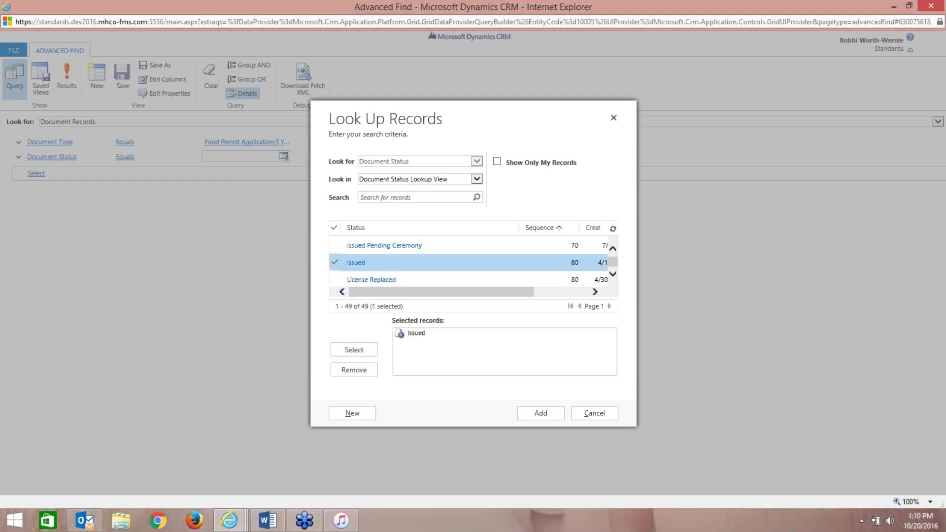
click(547, 414)
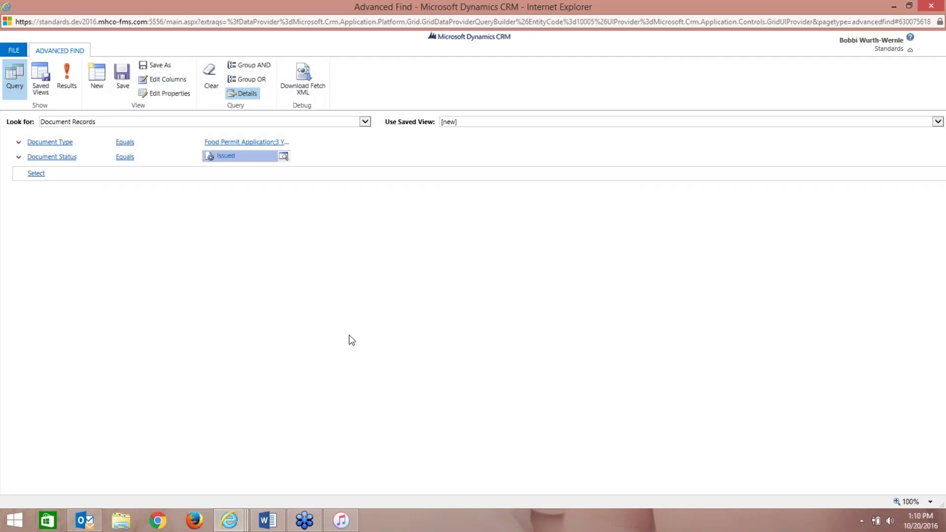
click(69, 88)
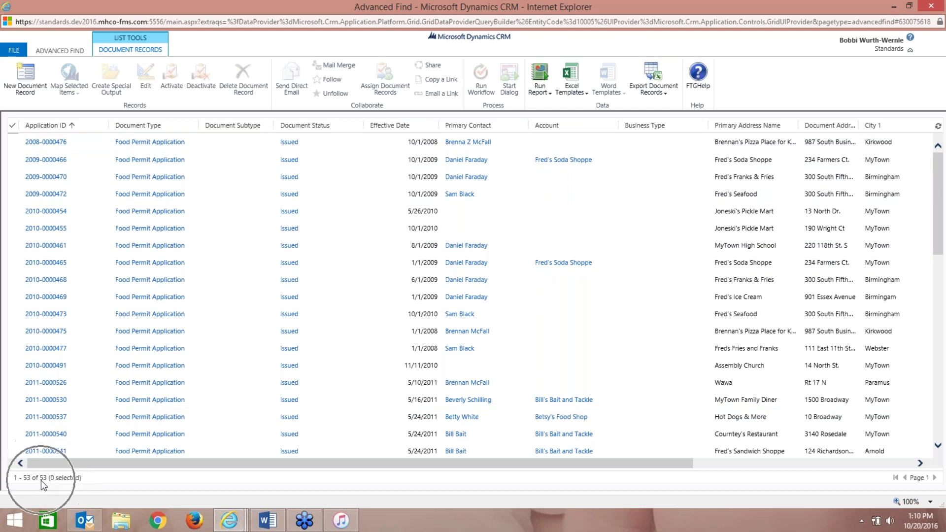
click(66, 51)
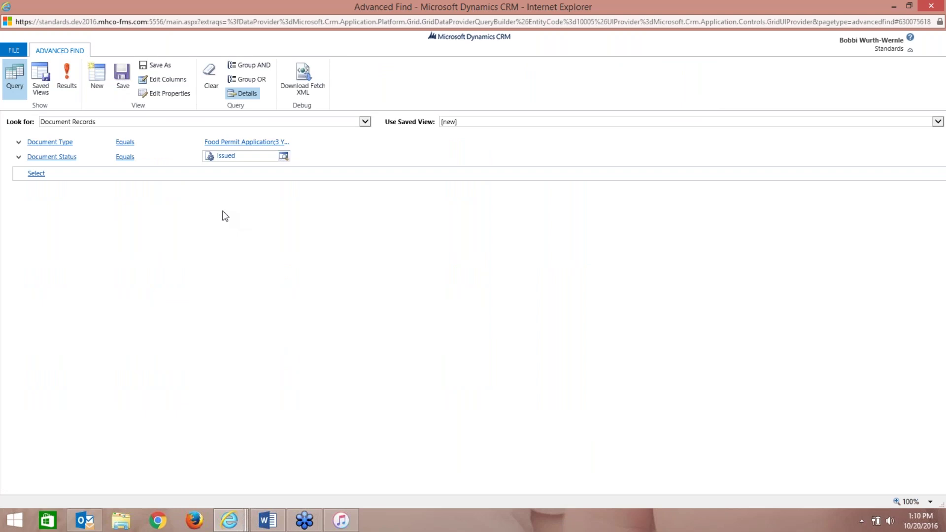
- Add an Issue Date condition set to This Year and show the 7 matching results
click(195, 176)
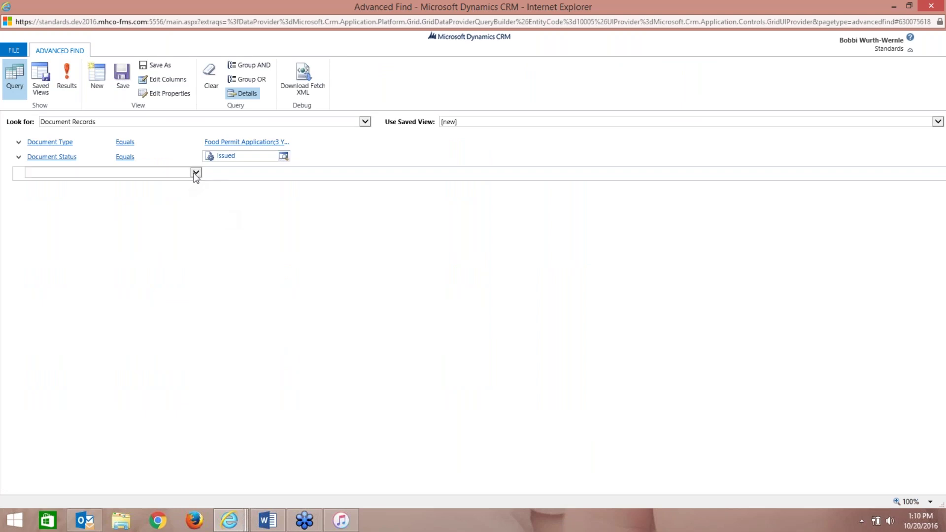
click(196, 175)
drag(198, 197, 187, 295)
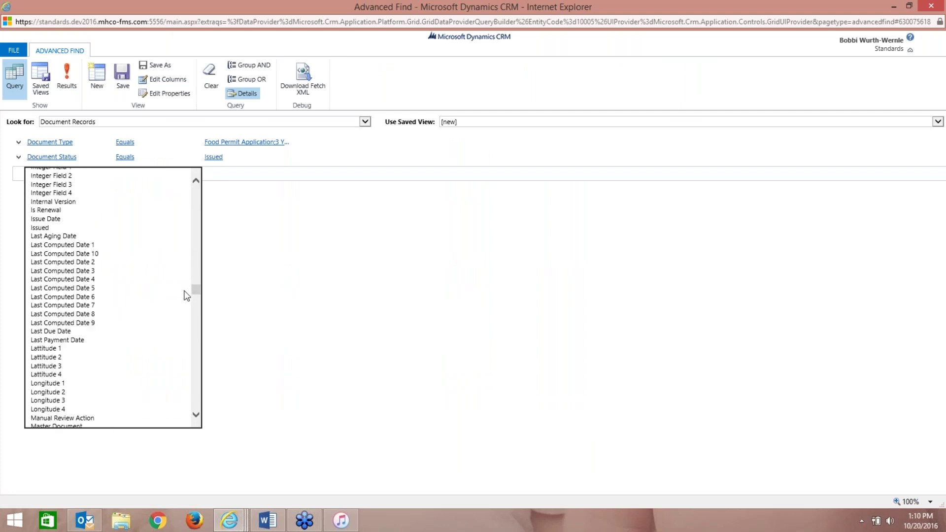
click(148, 219)
click(194, 176)
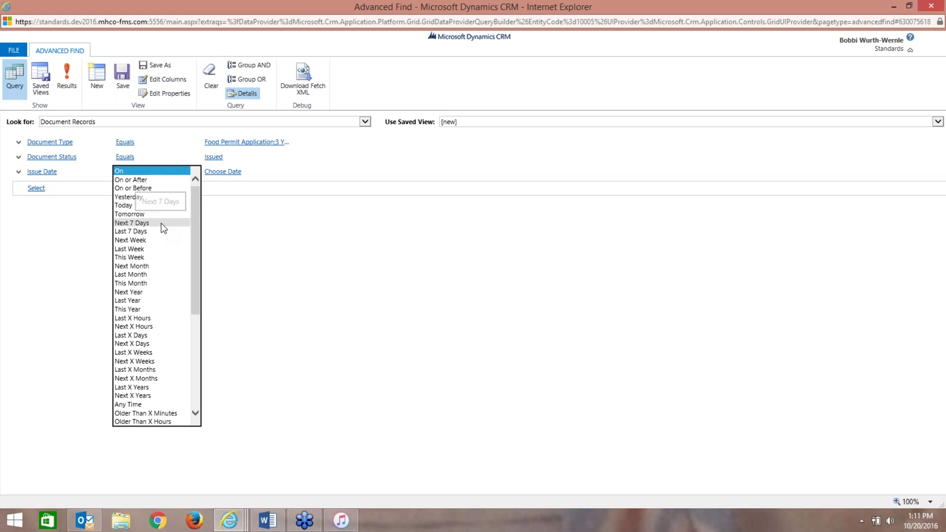
click(145, 309)
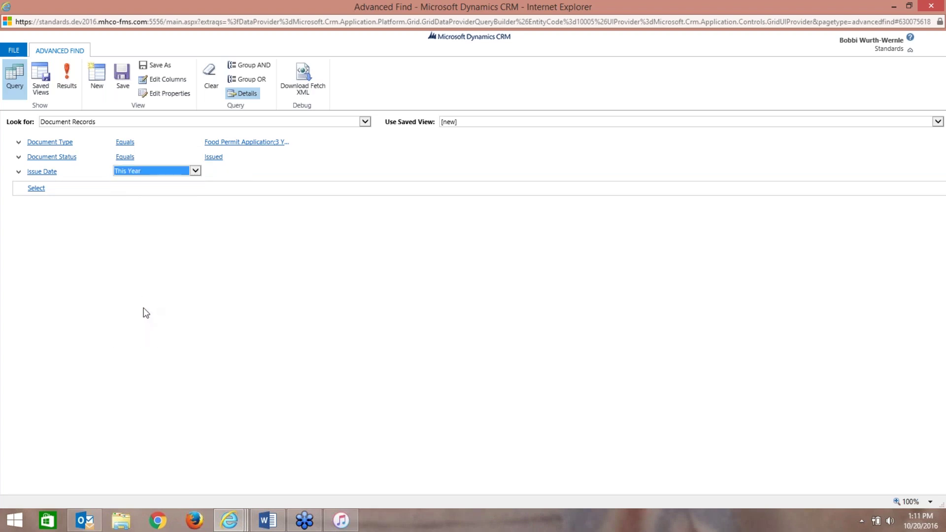
click(69, 81)
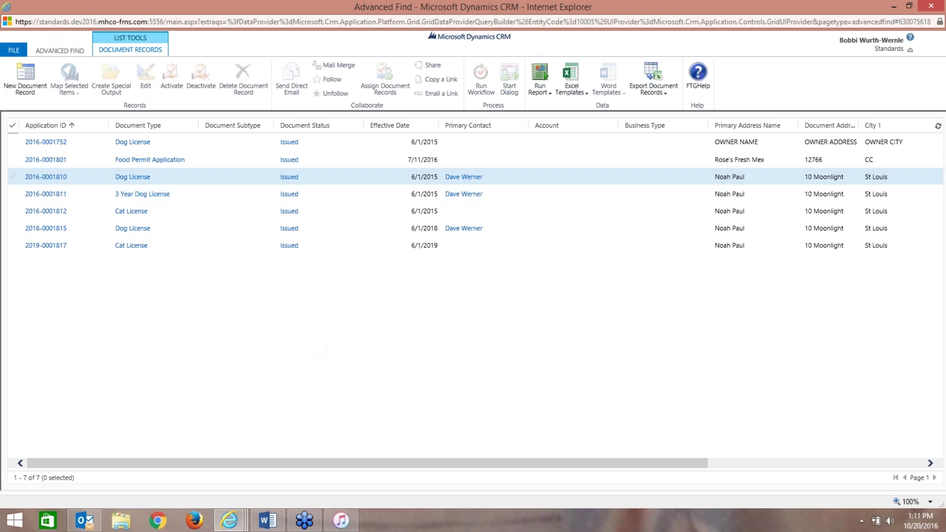
- Go back to the issued Document Records query and bring up its Edit Columns settings
click(58, 50)
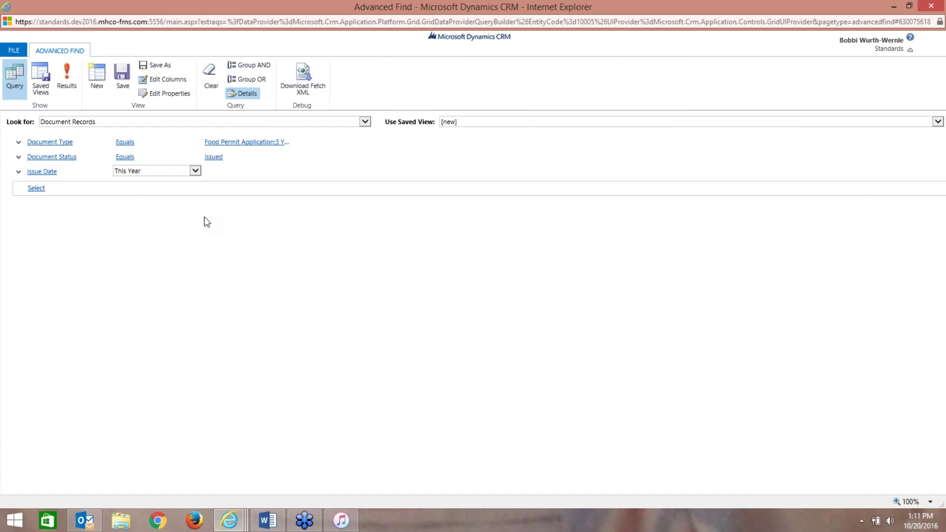
click(182, 81)
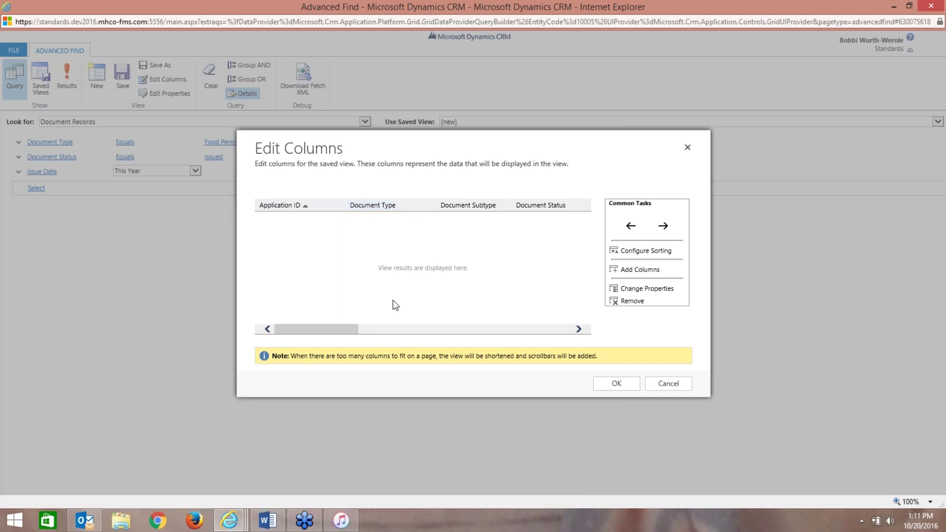
- Remove the Telephone 1 1 column from the view, then bring up the Add Columns field list
drag(346, 328, 559, 348)
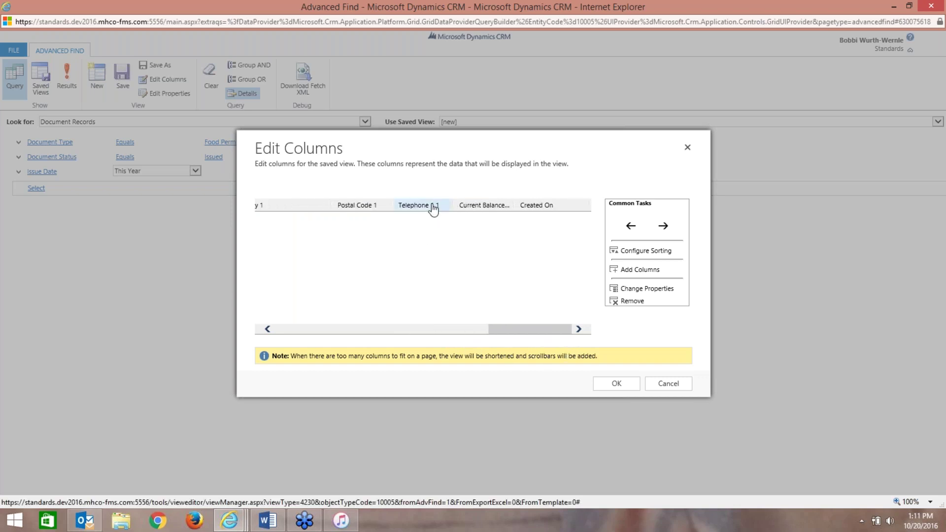
click(631, 301)
click(539, 304)
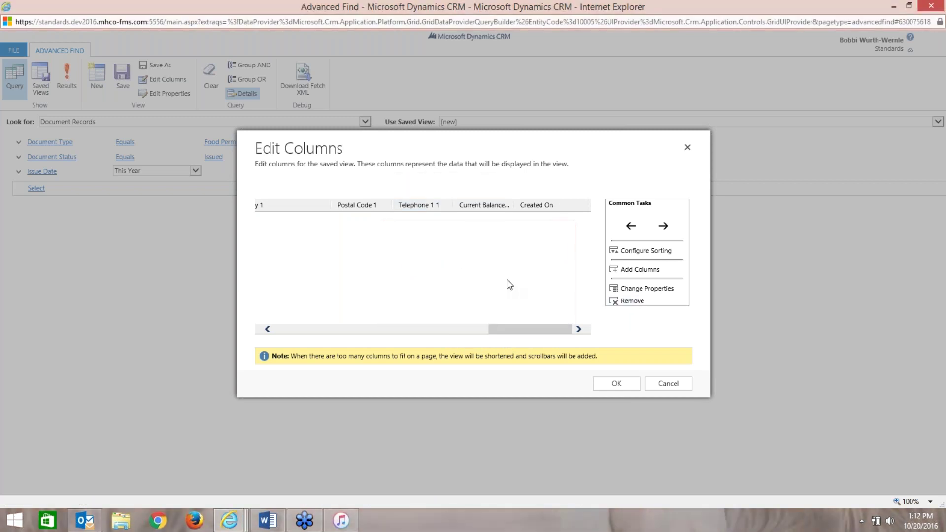
click(437, 206)
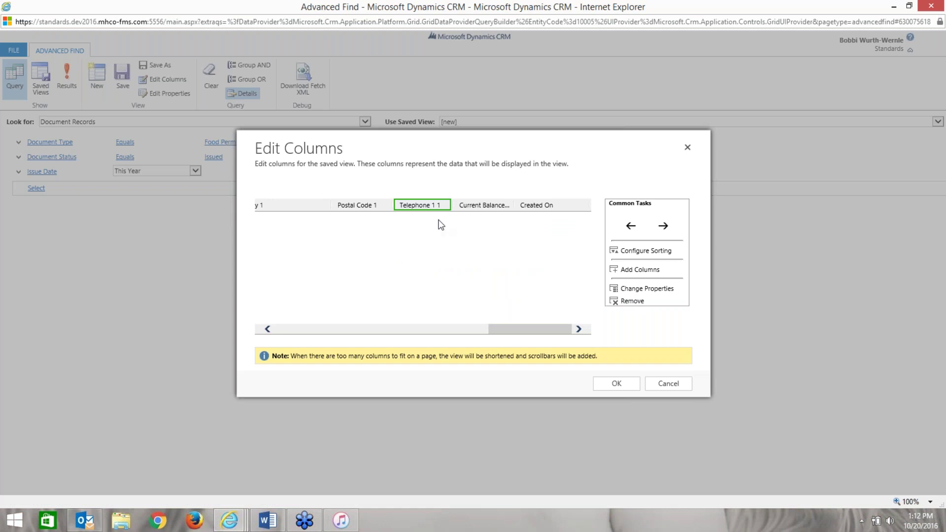
click(631, 301)
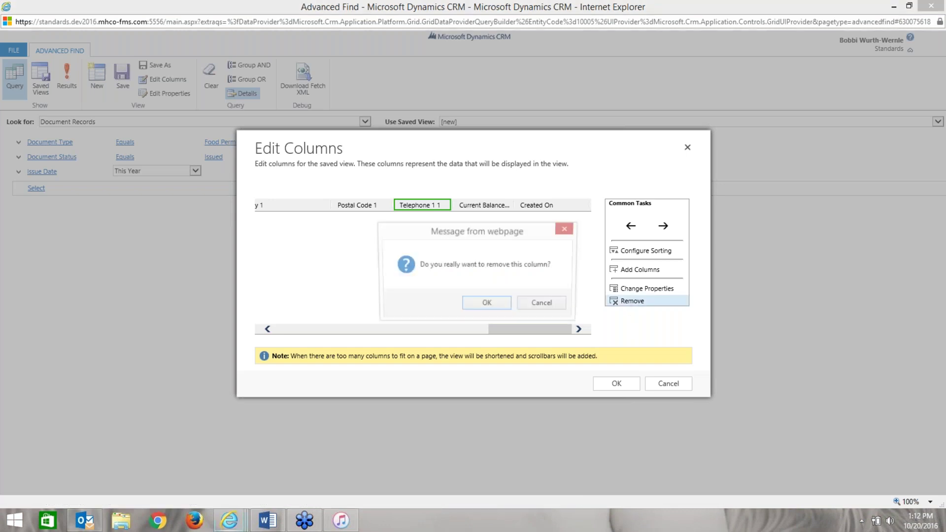
click(486, 305)
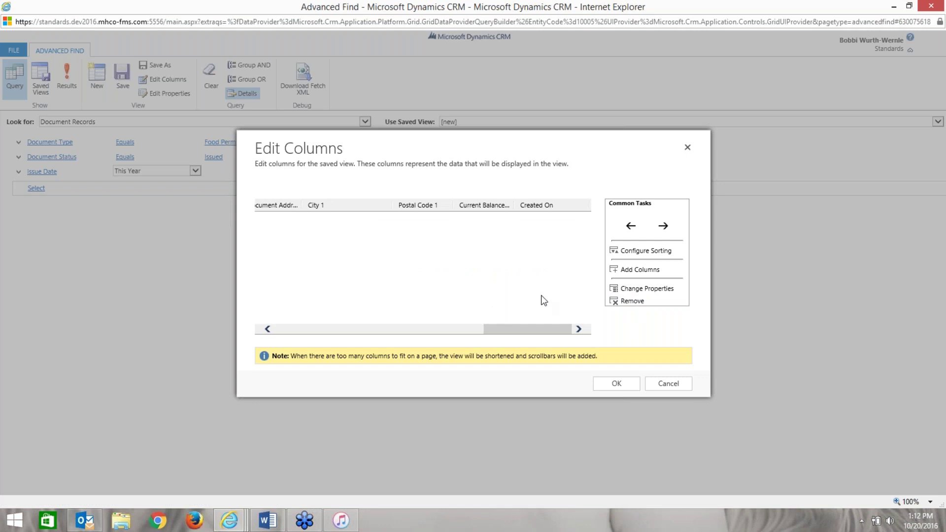
click(640, 271)
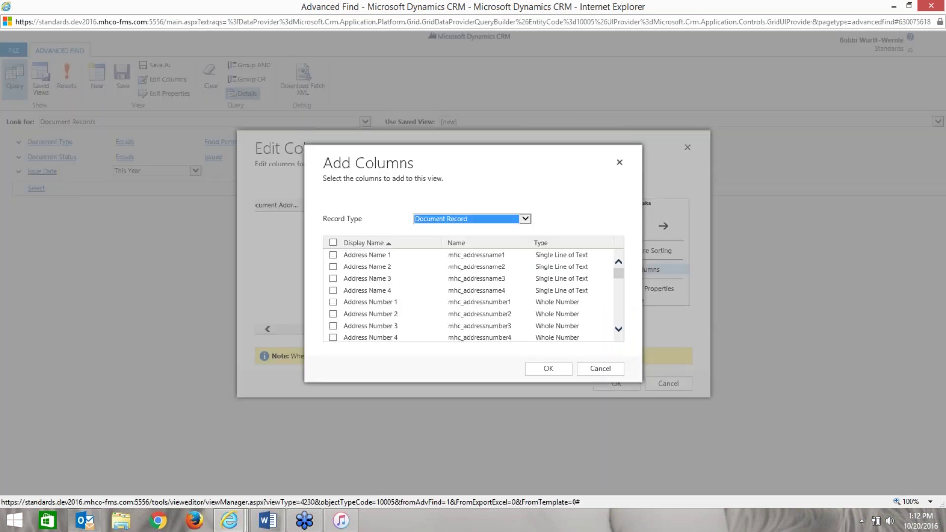
- Add the Amount Paid field as a new column at the end, after Created On
click(619, 330)
click(619, 330)
click(618, 329)
click(619, 330)
click(618, 329)
click(618, 330)
click(618, 330)
click(619, 330)
click(619, 330)
click(618, 330)
click(619, 329)
click(618, 329)
click(618, 330)
click(618, 330)
click(619, 330)
click(618, 329)
click(618, 330)
click(618, 329)
click(618, 329)
click(618, 329)
click(619, 330)
click(618, 329)
click(618, 330)
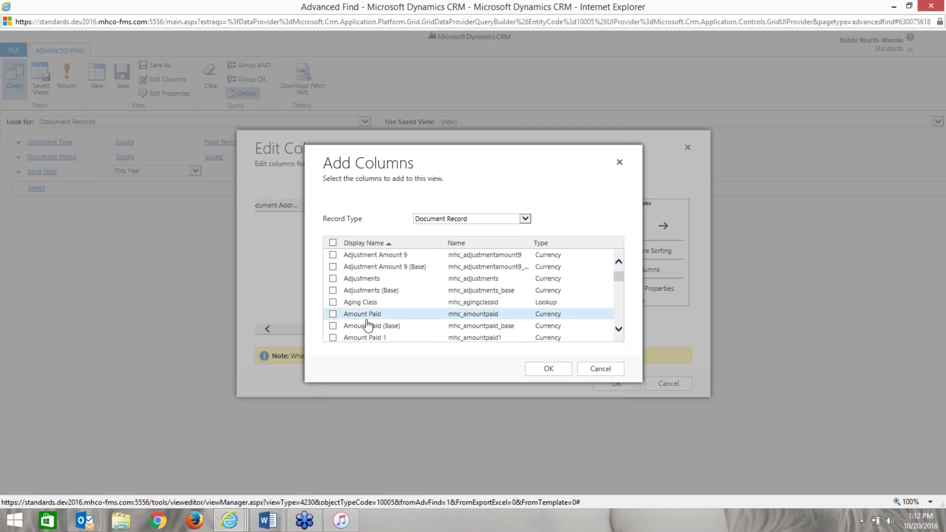
click(547, 372)
drag(528, 332, 558, 334)
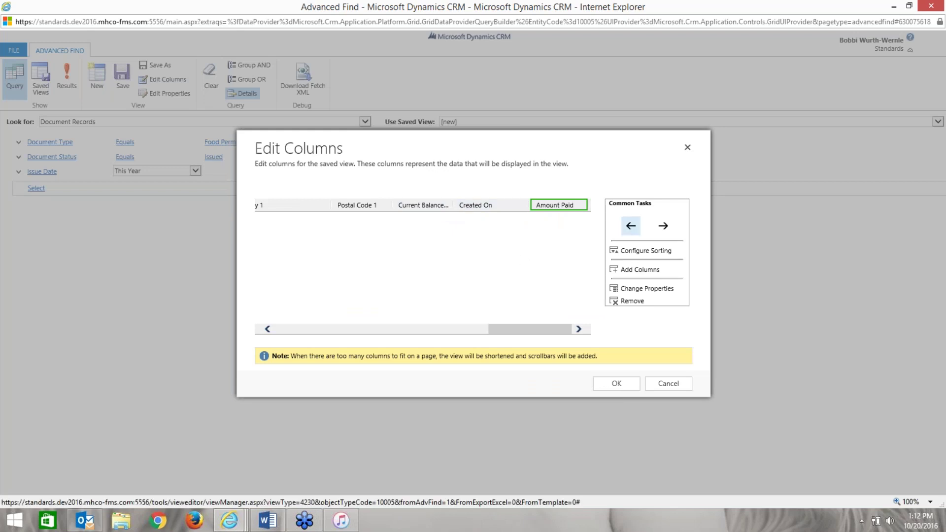
- Move Amount Paid between Current Balance and Created On, then apply the column changes
click(630, 225)
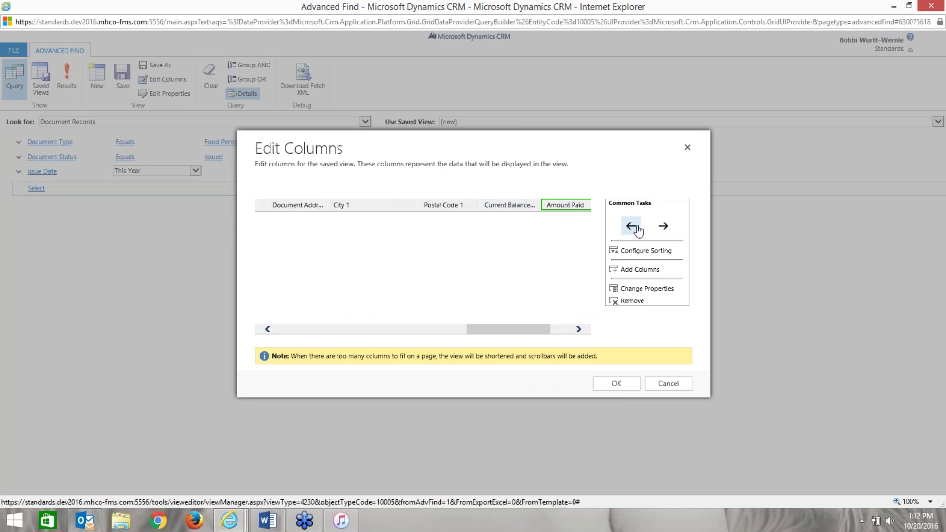
click(579, 329)
click(579, 329)
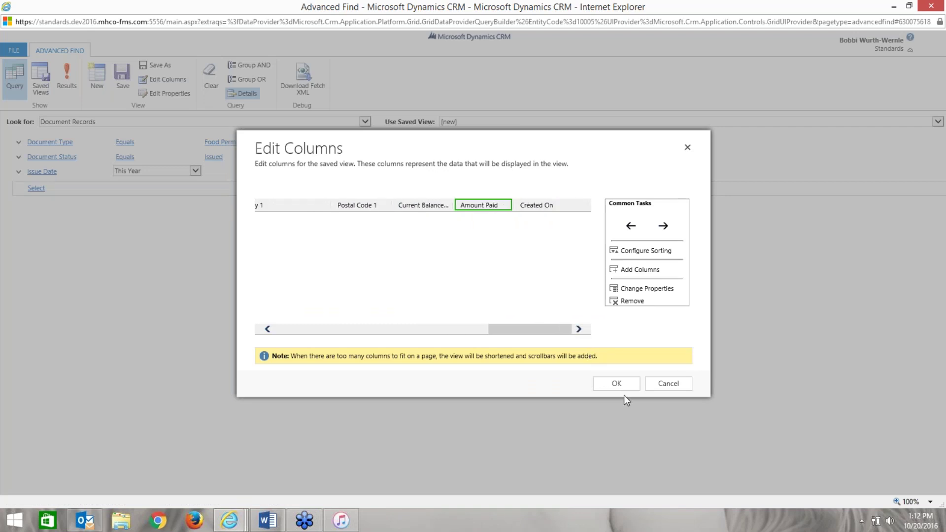
click(617, 384)
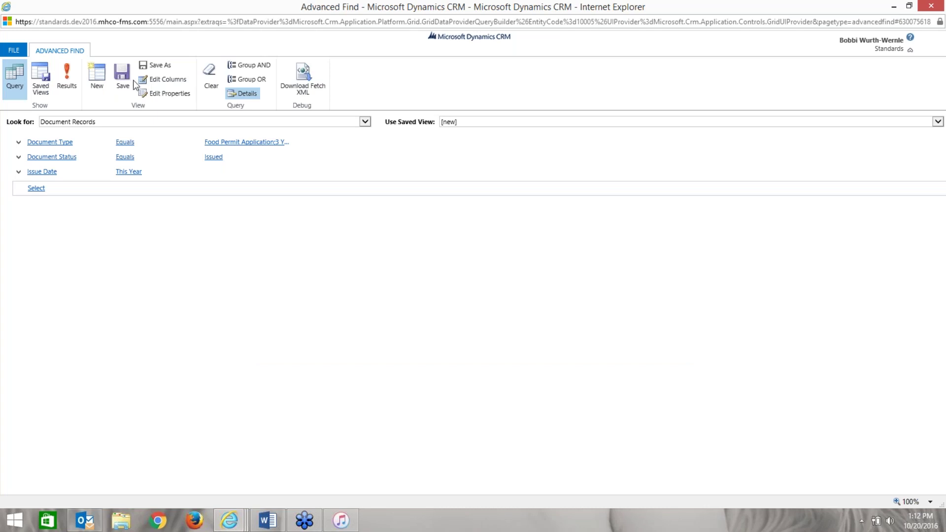
- Save the query as view 'License Types for CRM 2016 Dashboard', using the same description
click(153, 67)
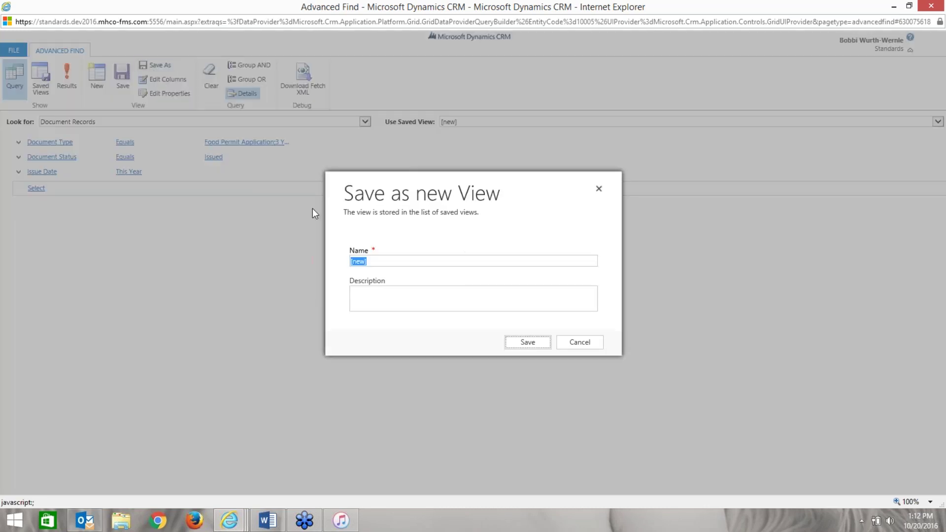
click(389, 262)
key(BackSpace)
key(BackSpace)
key(BackSpace)
key(BackSpace)
key(BackSpace)
text(Licens)
key(BackSpace)
key(BackSpace)
text(nse Types for CRM 2016 D)
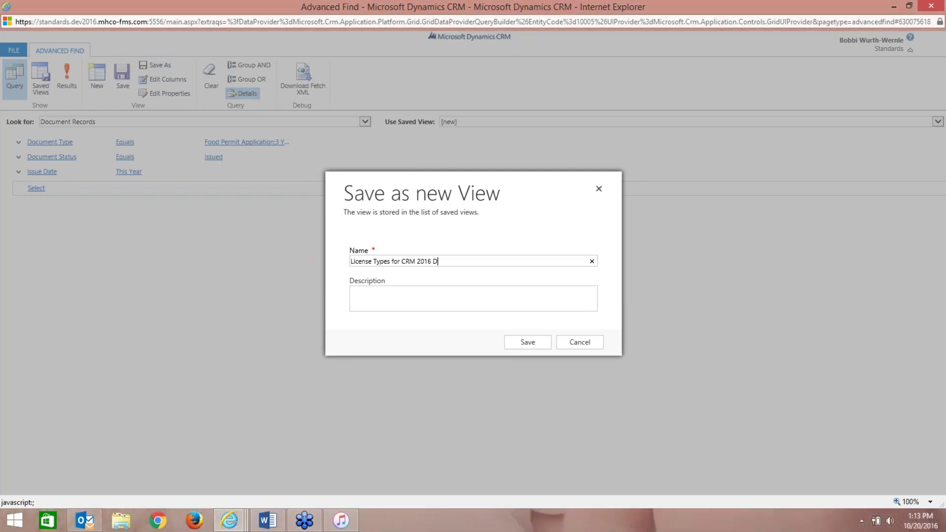
text(ashboard)
text(Licens)
text(e Typ)
text(es for CRM )
text(2016 Dashboa)
text(rd)
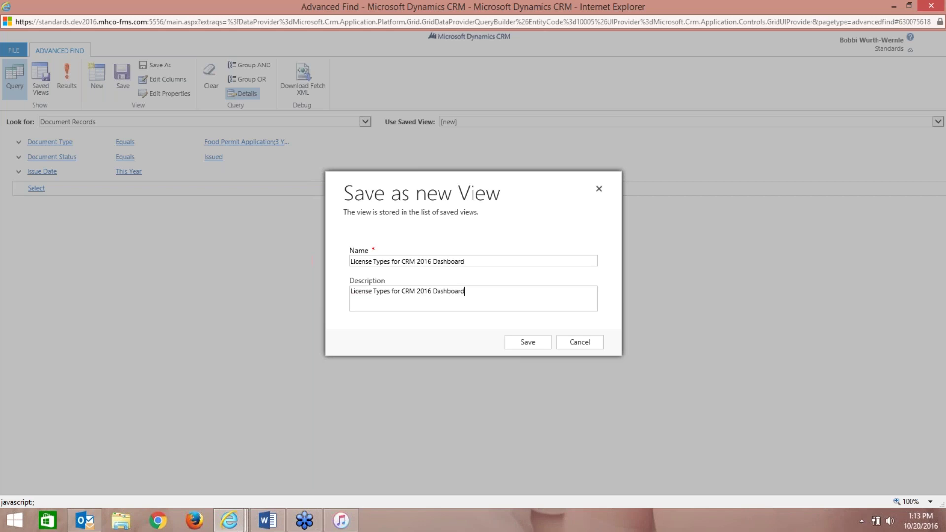
click(528, 343)
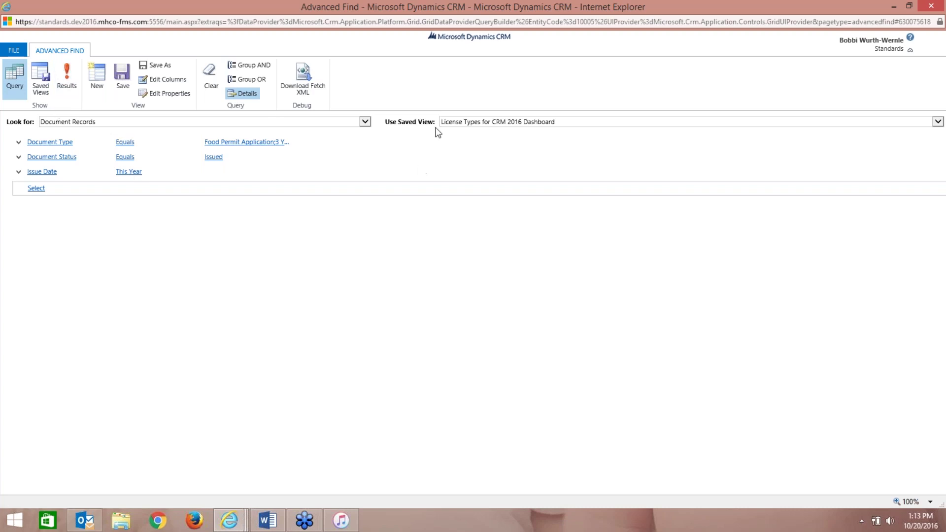
click(46, 92)
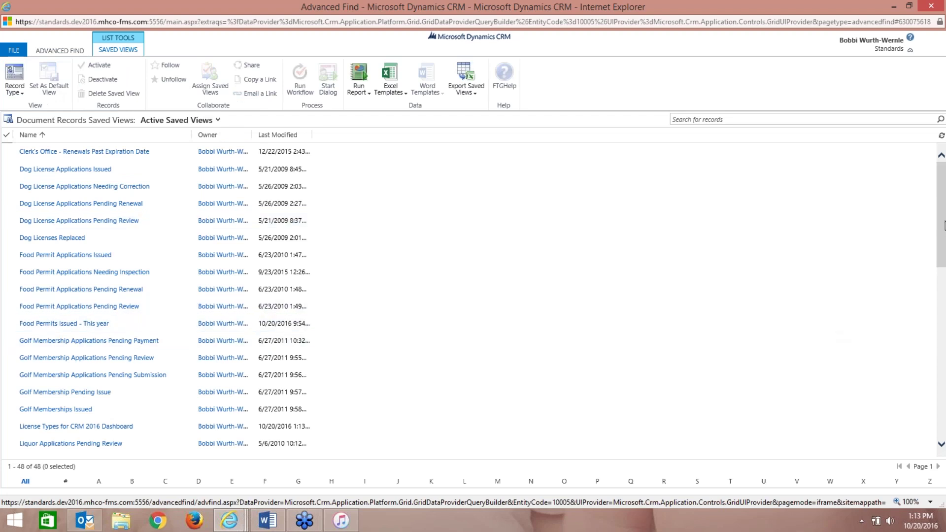
- Sort saved views by Last Modified, newest first, and select License Types for CRM 2016 Dashboard
scroll(944, 224, down, 7)
scroll(944, 223, up, 6)
scroll(943, 223, up, 1)
click(279, 138)
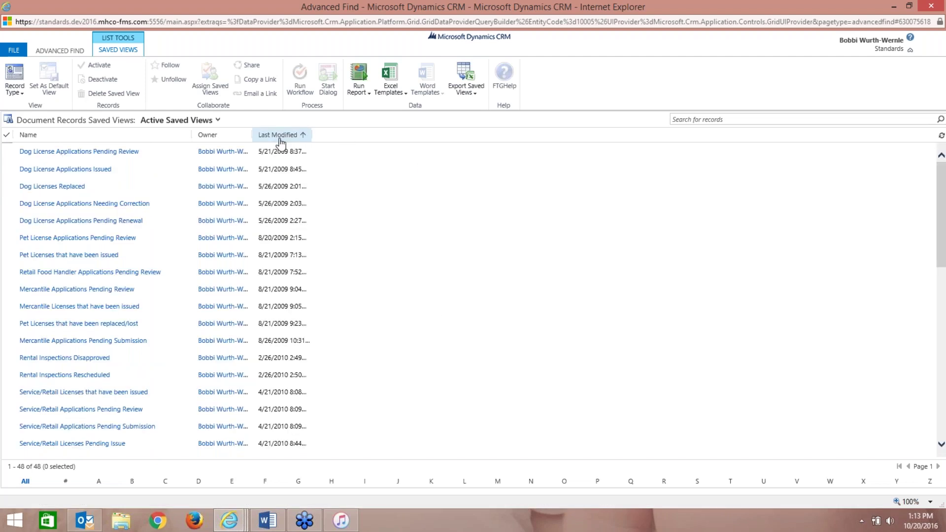
click(289, 139)
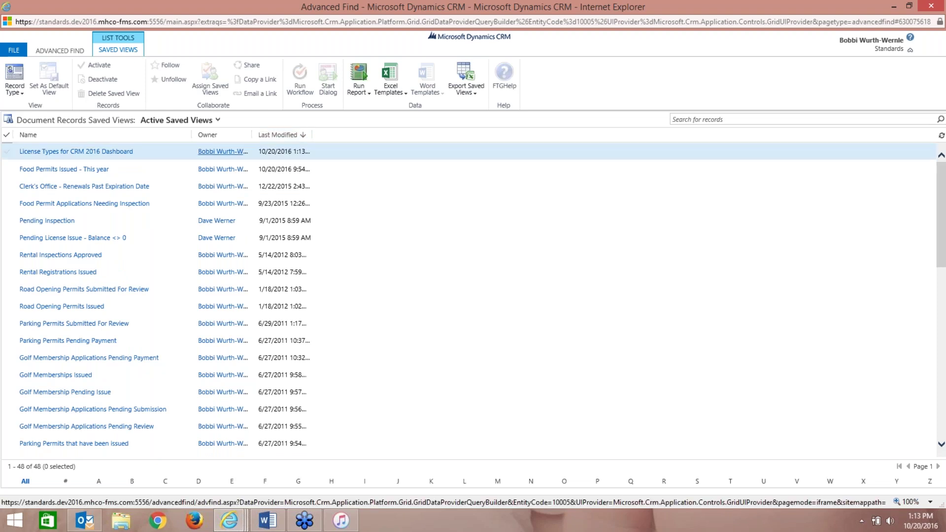
click(12, 154)
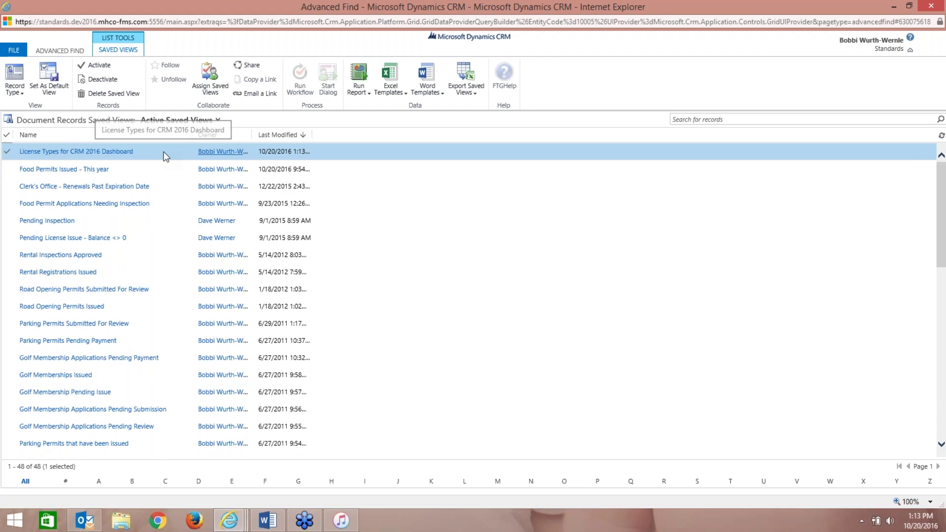
- Start sharing the selected view and pick four users in the user lookup
click(251, 66)
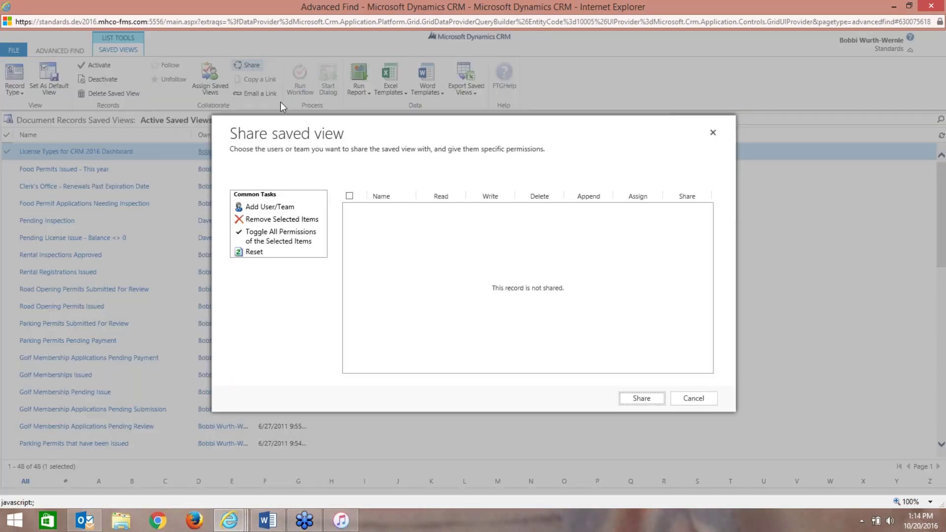
click(269, 207)
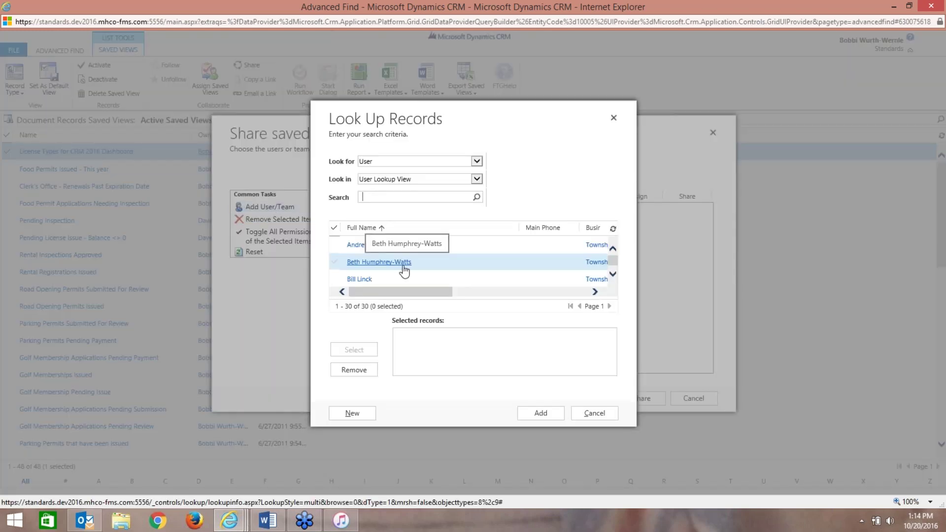
click(335, 245)
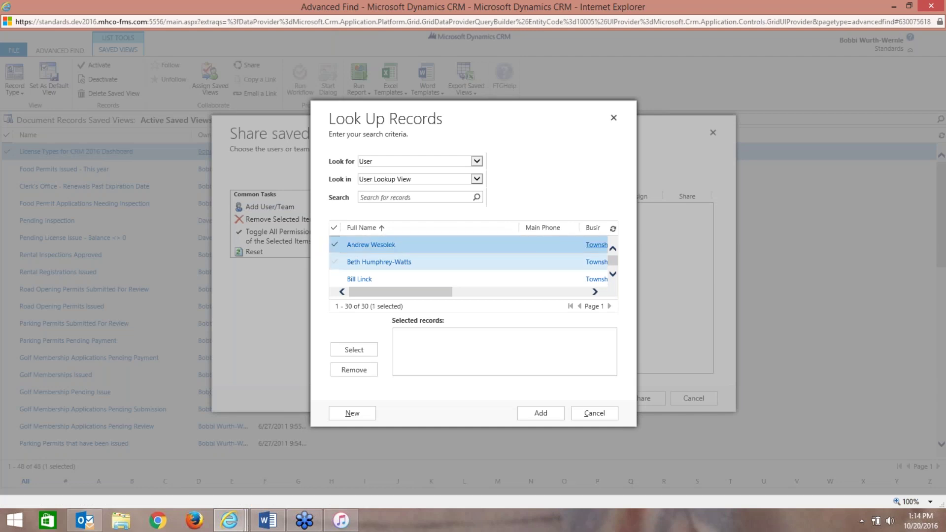
click(335, 263)
click(335, 279)
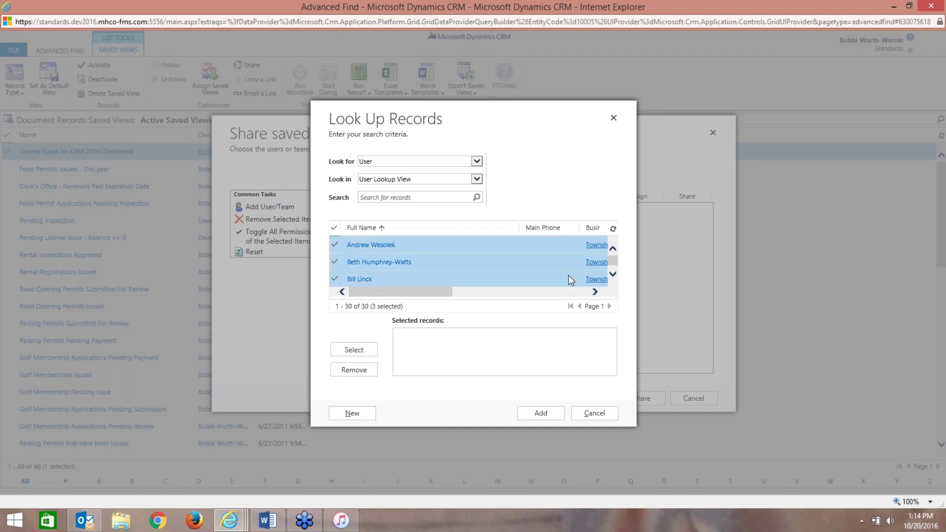
click(613, 274)
click(613, 274)
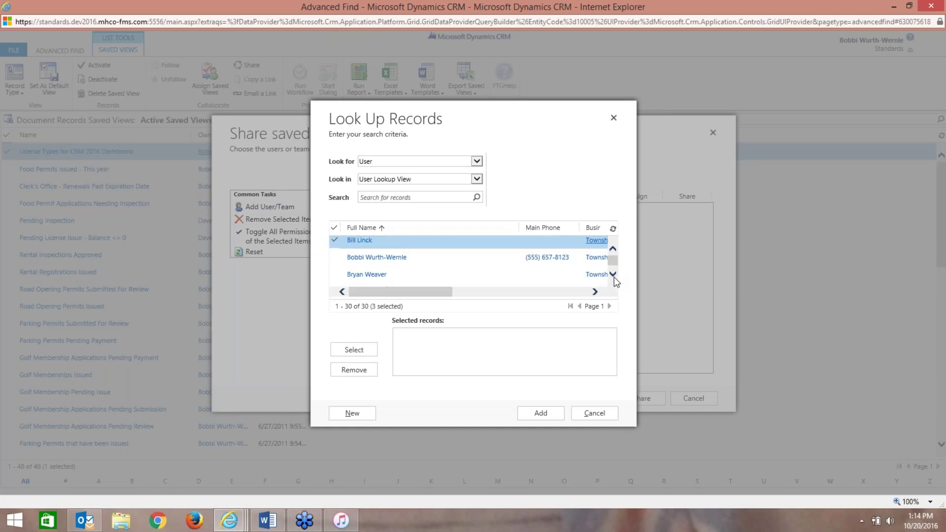
click(613, 274)
click(335, 272)
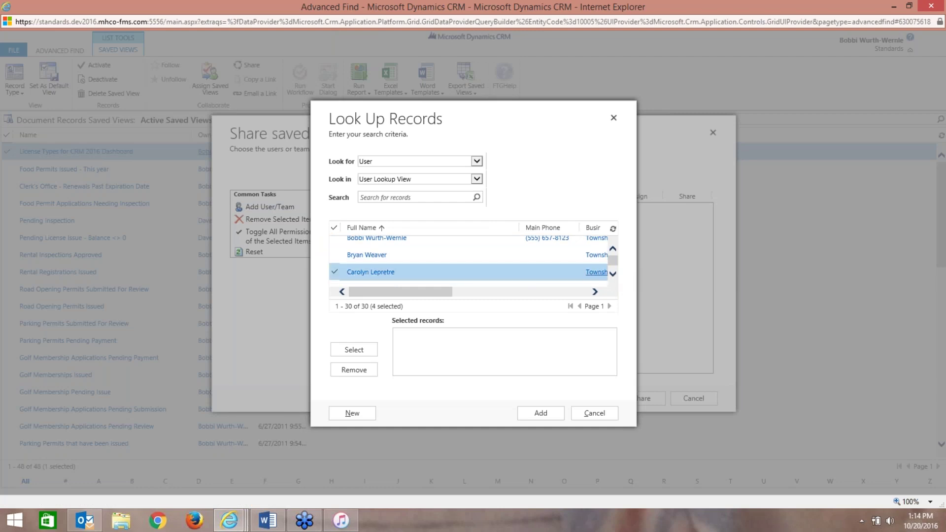
click(357, 351)
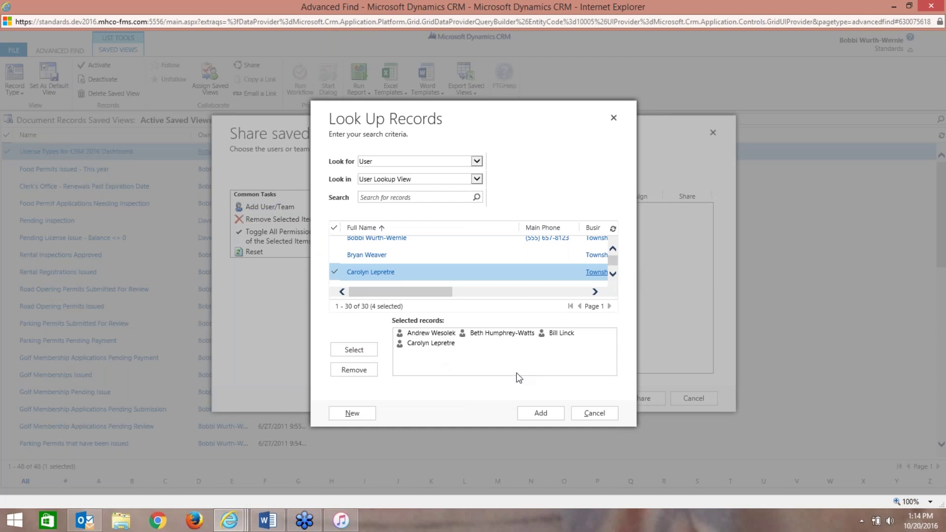
- Share the view with the four users, granting each Share permission alongside Read
click(536, 415)
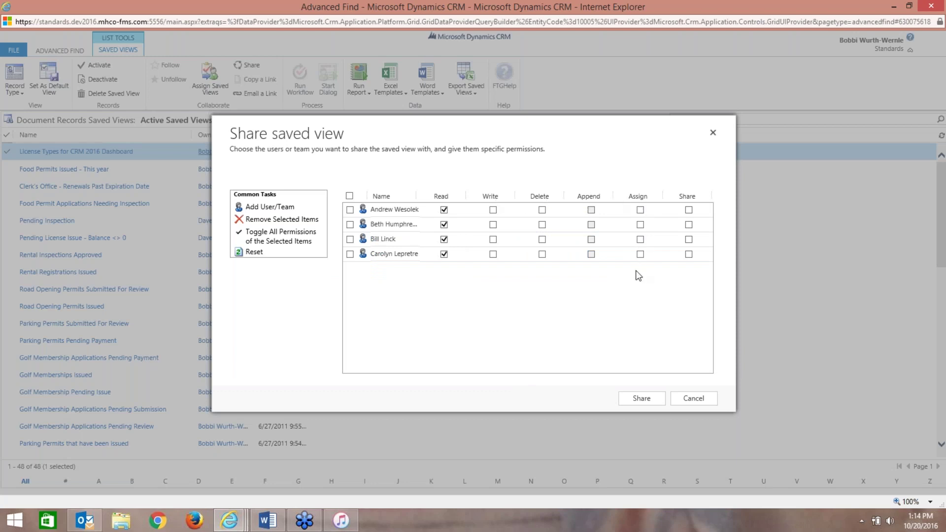
click(688, 209)
click(689, 225)
click(689, 239)
click(688, 254)
click(641, 398)
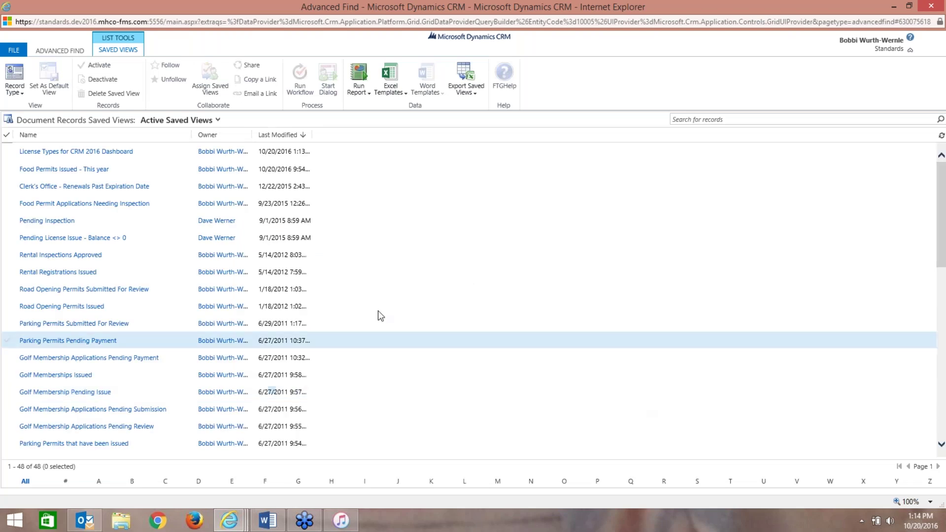
- Recheck the saved views list, then close the Advanced Find window to return to Current Licenses
click(54, 51)
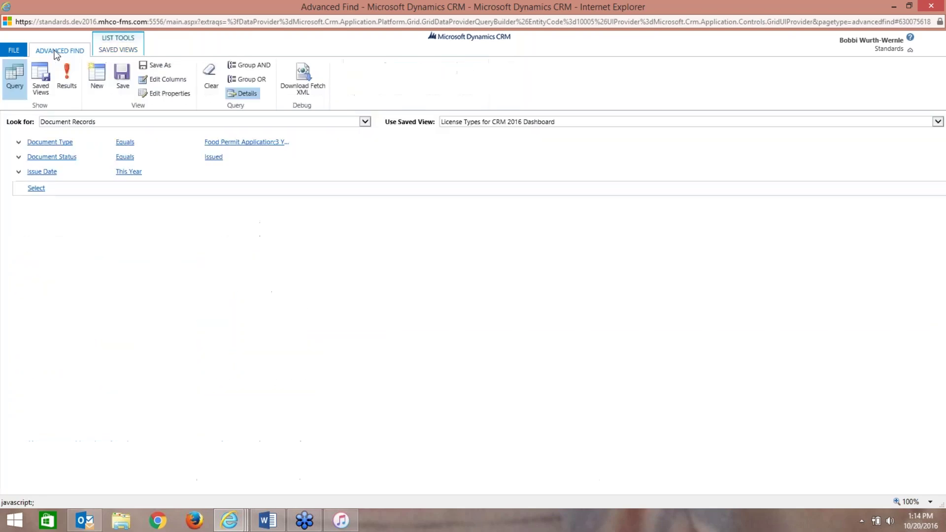
click(46, 88)
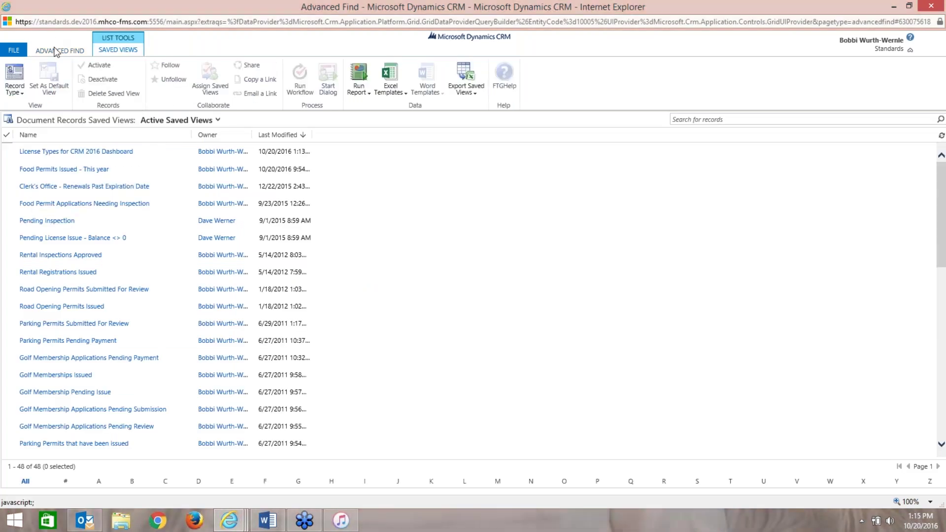
click(54, 50)
click(46, 90)
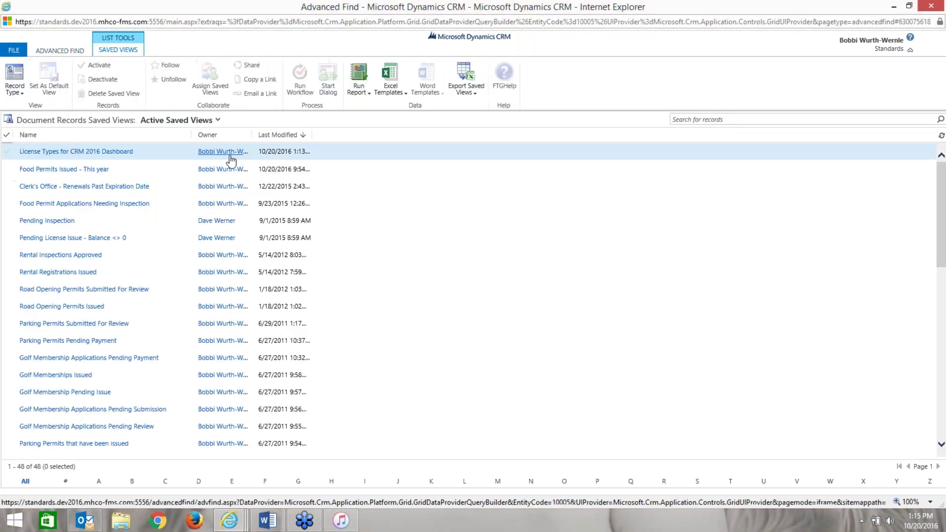
click(931, 7)
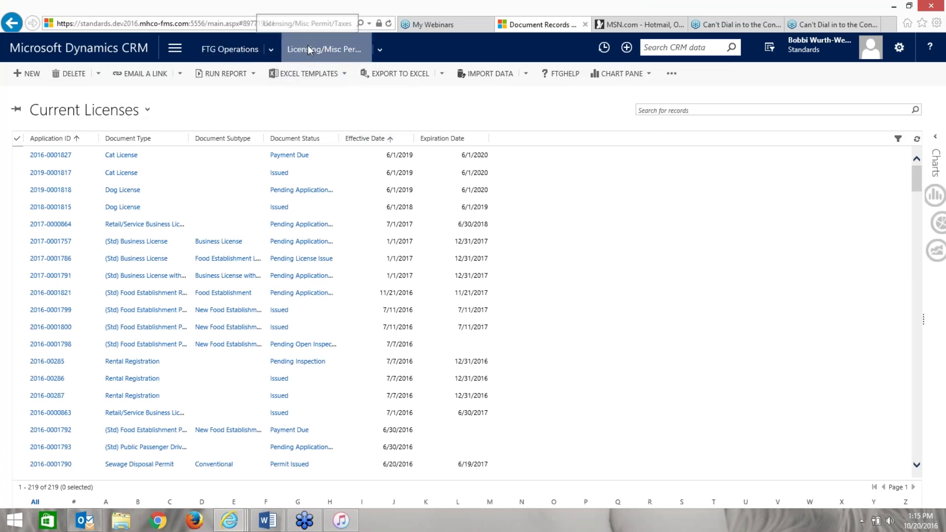
- Open Licensing, Misc. Permits and Taxes and switch to the License Types for CRM 2016 Dashboard view
click(245, 51)
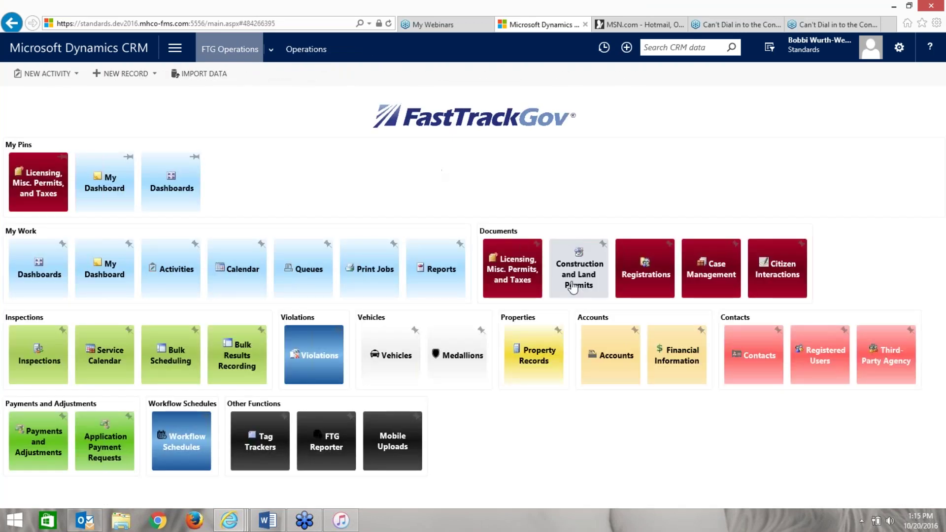
click(512, 270)
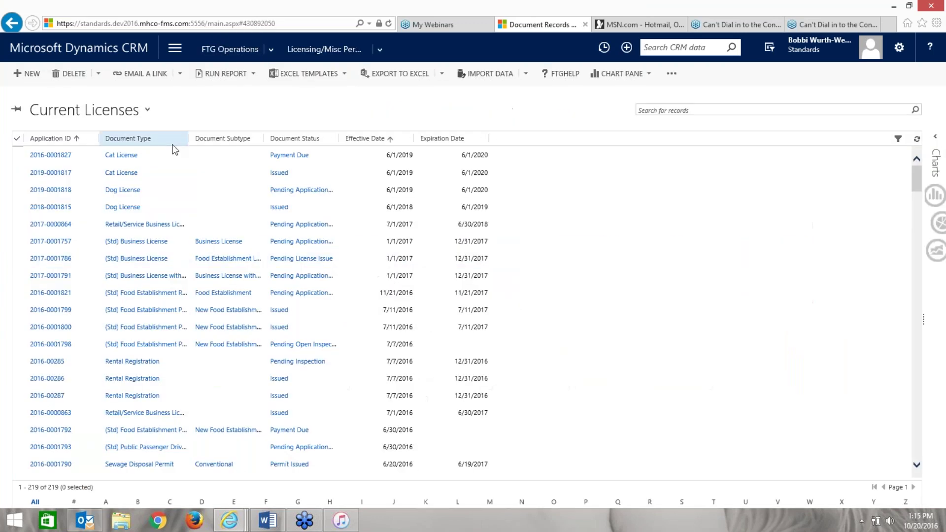
click(146, 111)
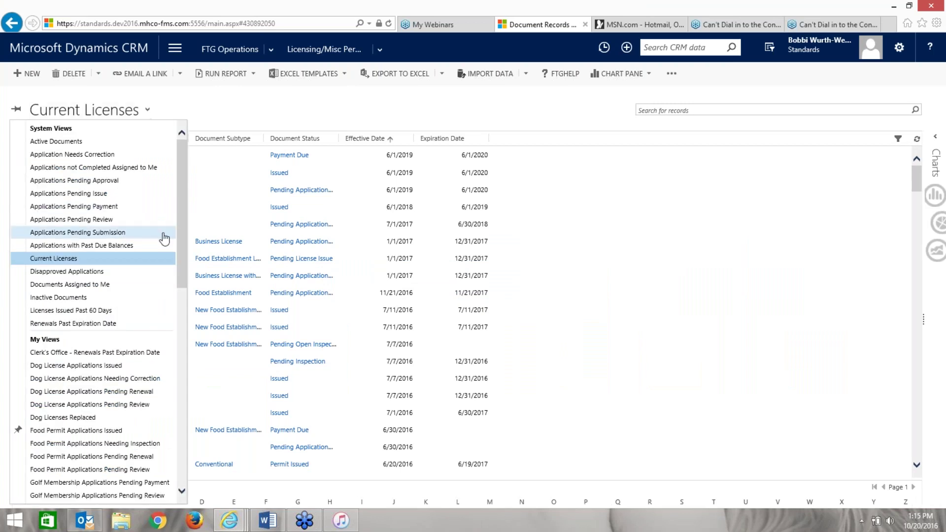
drag(182, 276, 180, 449)
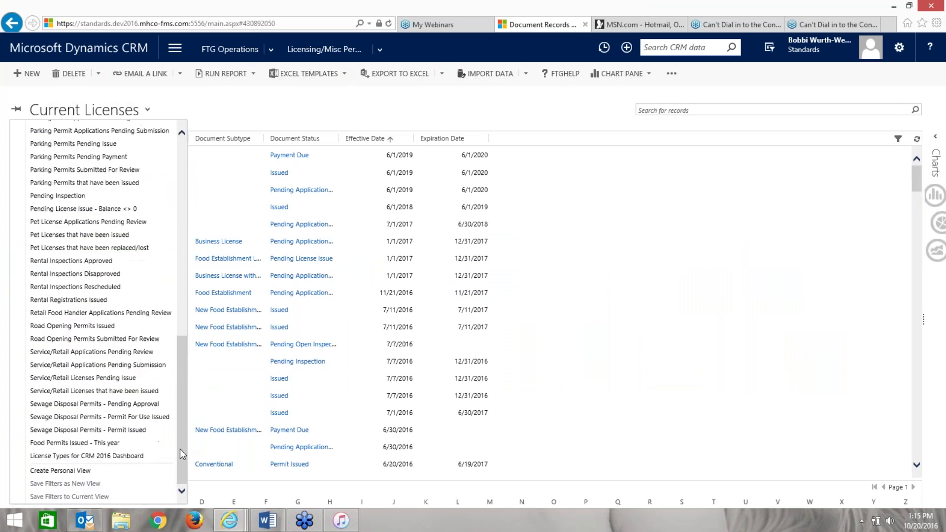
click(143, 456)
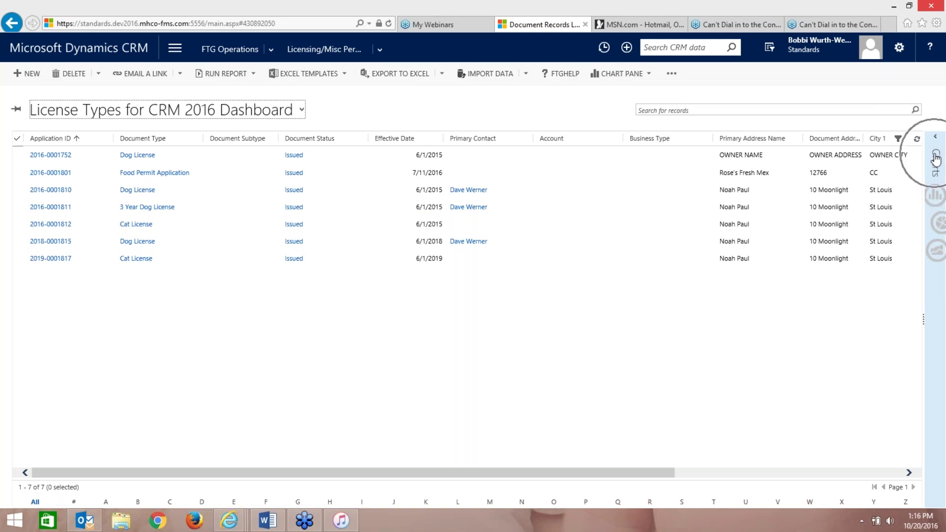
- Expand the Charts pane and display the # Applications Issued by Month chart
click(936, 148)
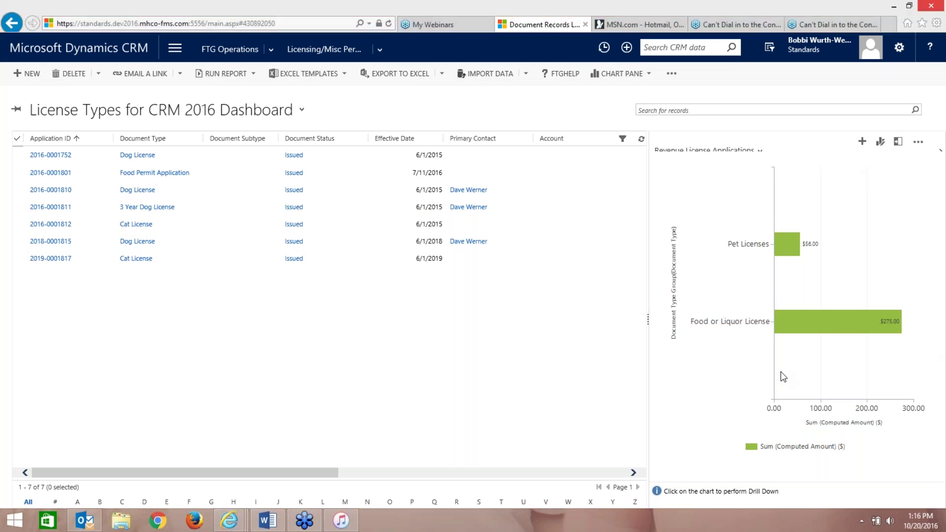
click(756, 150)
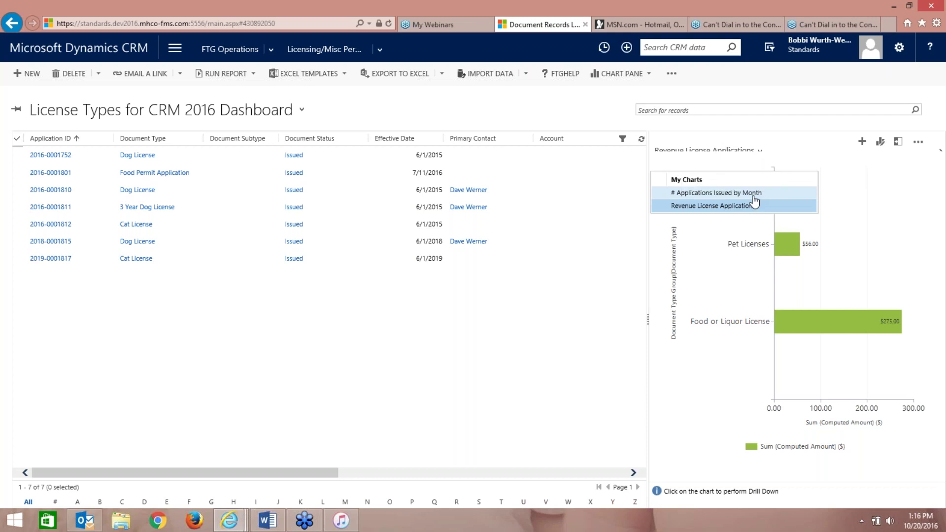
click(734, 193)
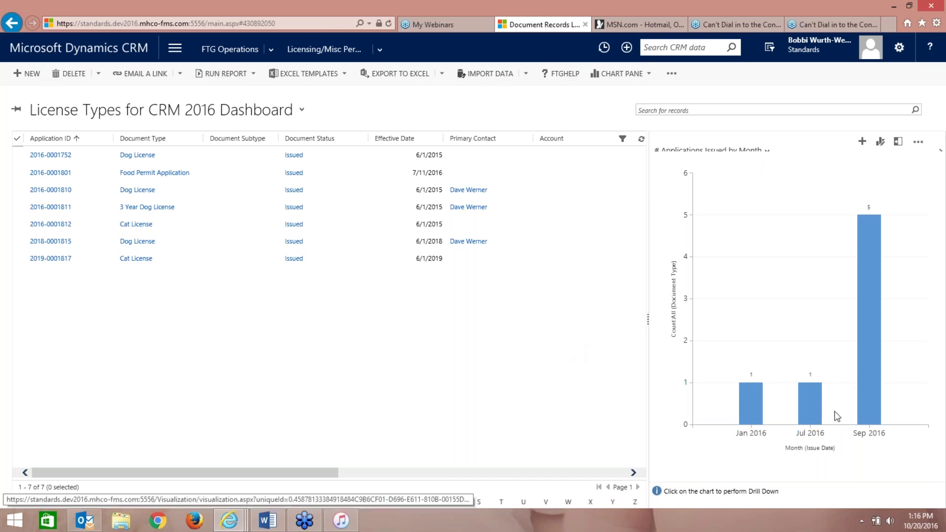
- Switch the chart back to Revenue License Applications
mouse_move(863, 224)
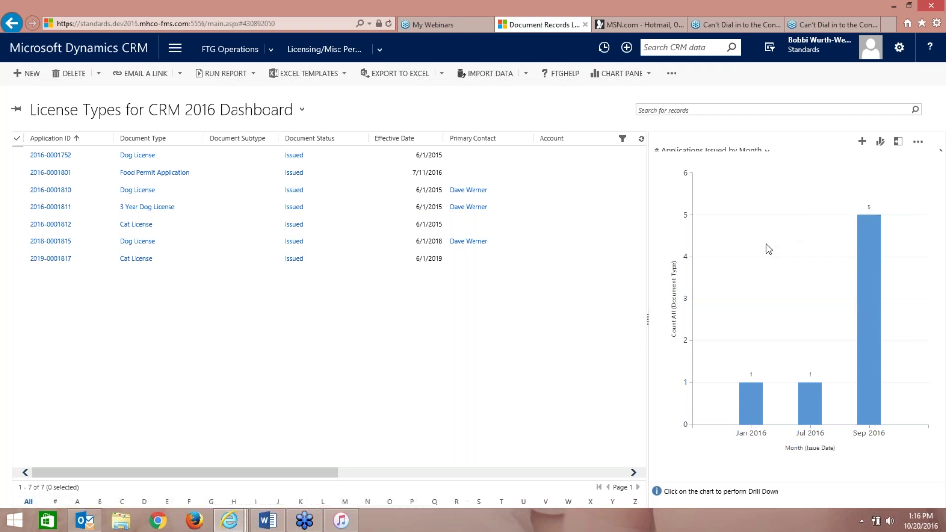
click(767, 153)
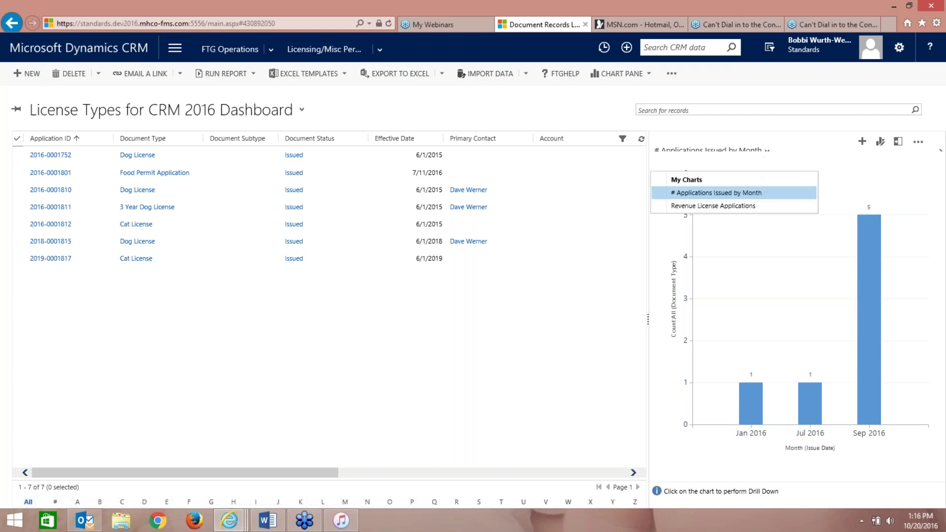
click(705, 205)
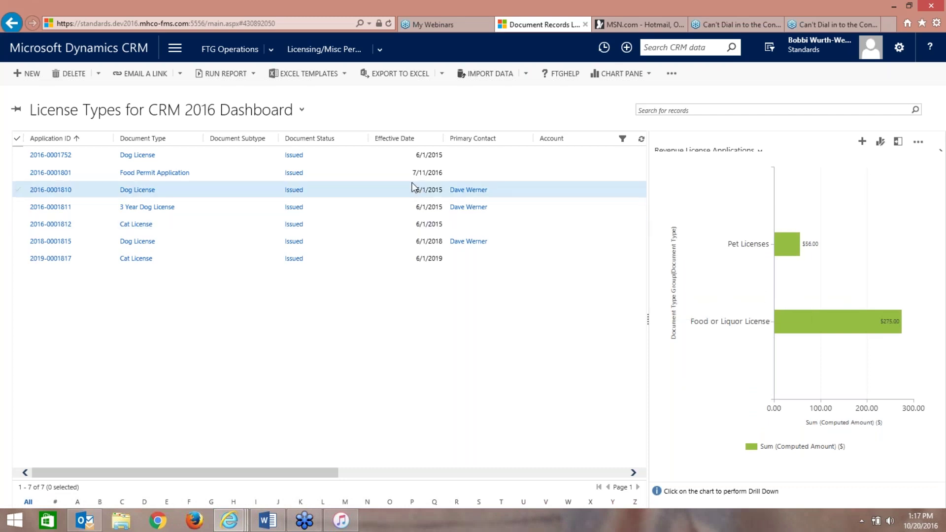
- Switch the list to the Current Licenses system view and use the chart's More Commands button
click(302, 109)
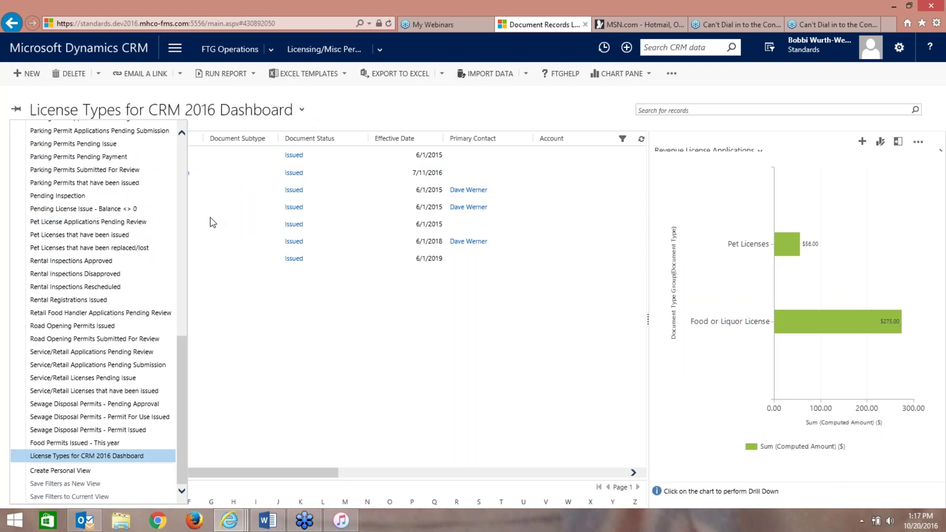
drag(179, 350, 182, 143)
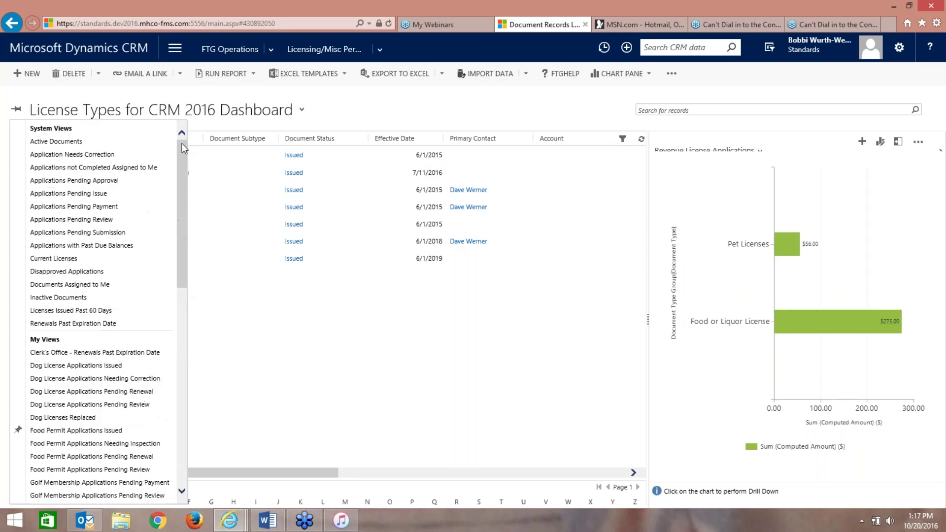
click(139, 261)
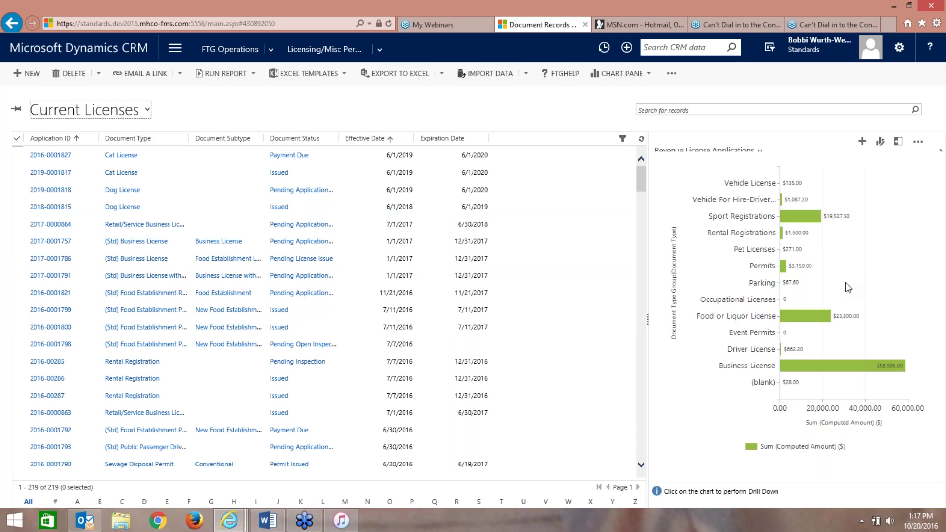
click(919, 143)
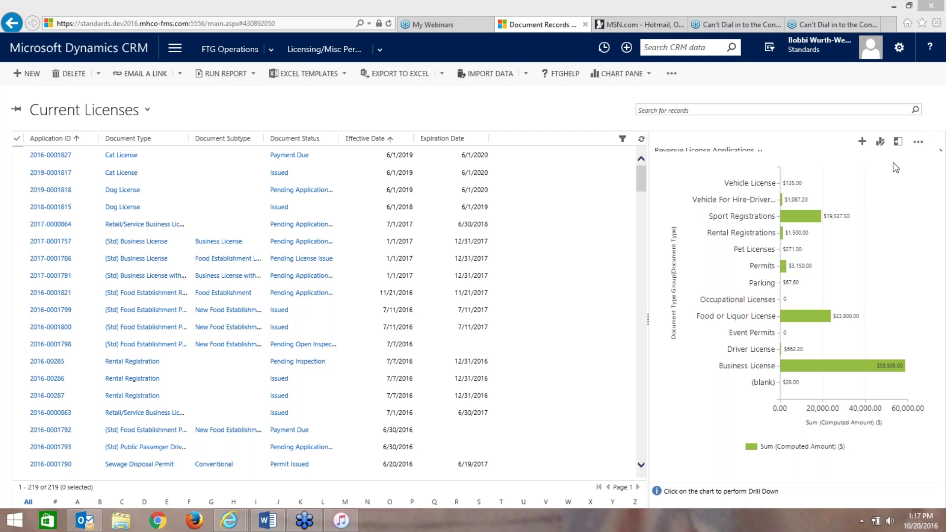
click(915, 143)
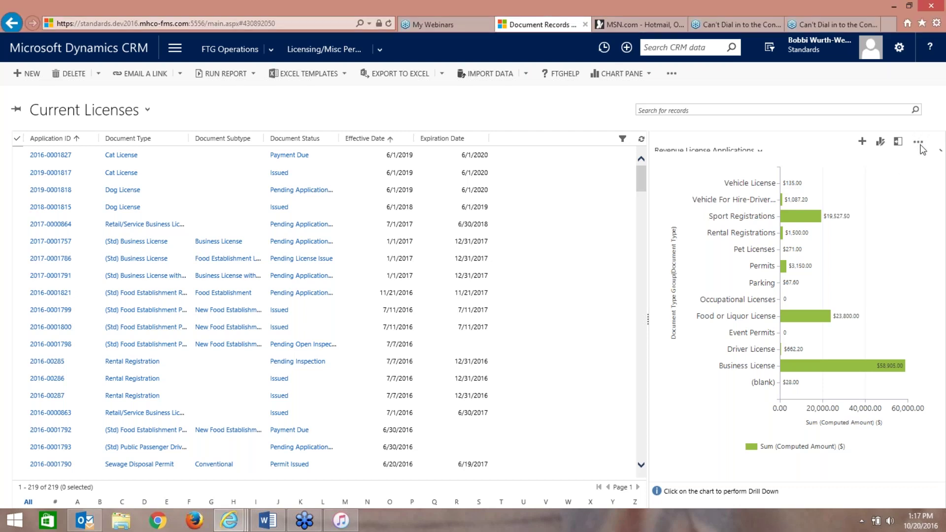
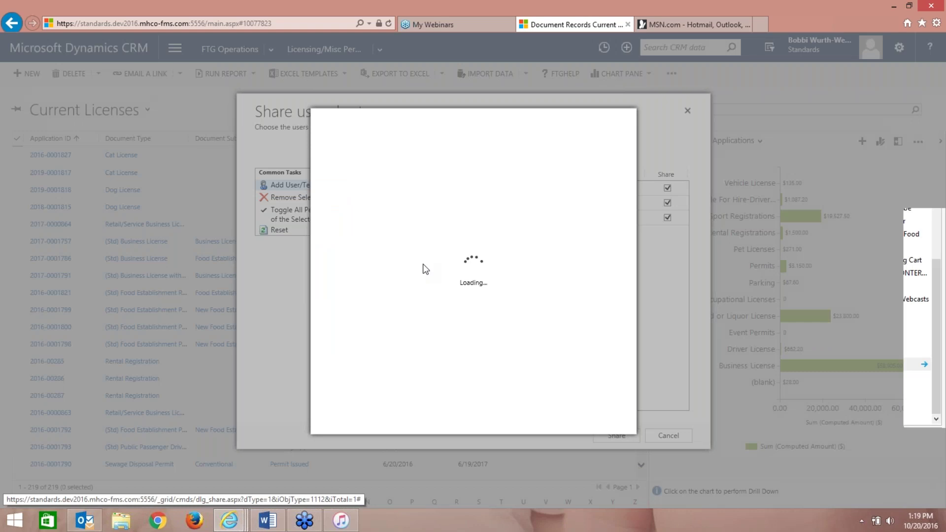
- Check two users in the Look Up Records list
click(613, 282)
click(613, 282)
click(613, 282)
click(613, 282)
click(613, 282)
click(613, 282)
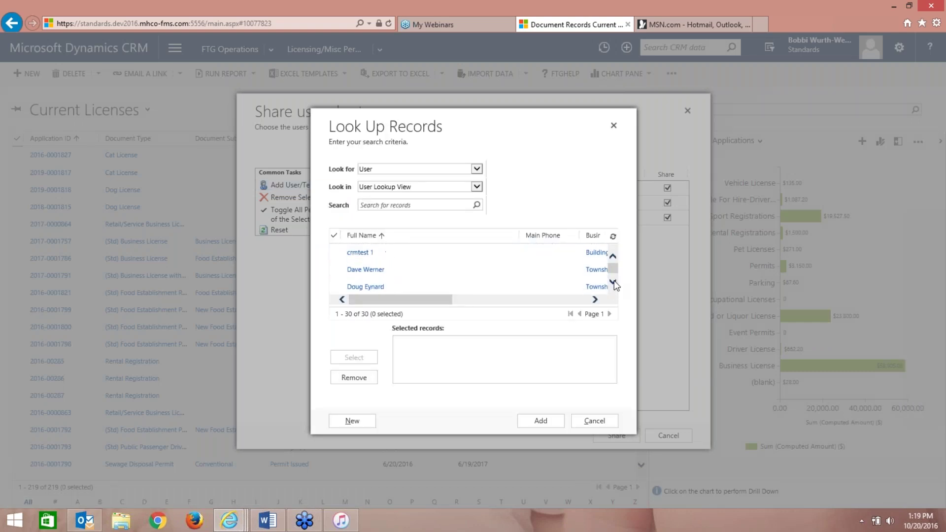
click(576, 286)
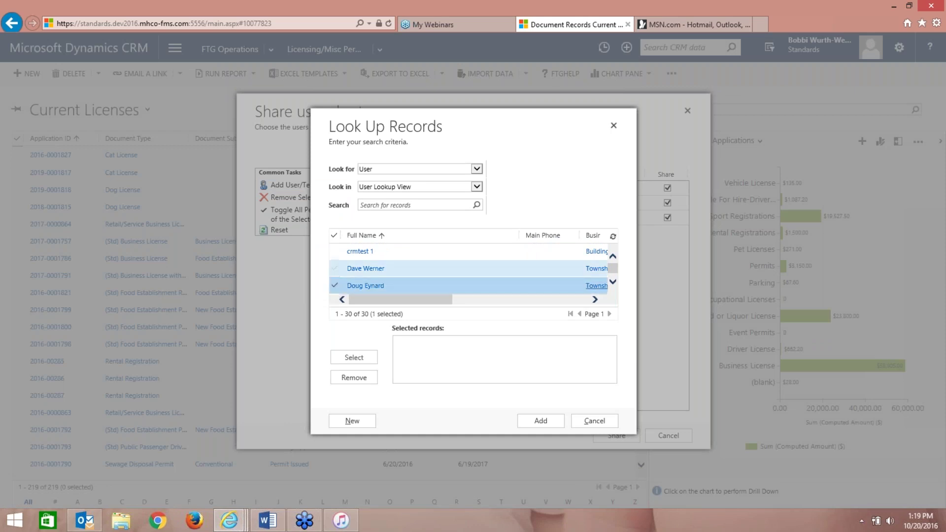
click(335, 269)
- Add both users to the chart's sharing list, grant one of them Share rights, and apply
click(354, 358)
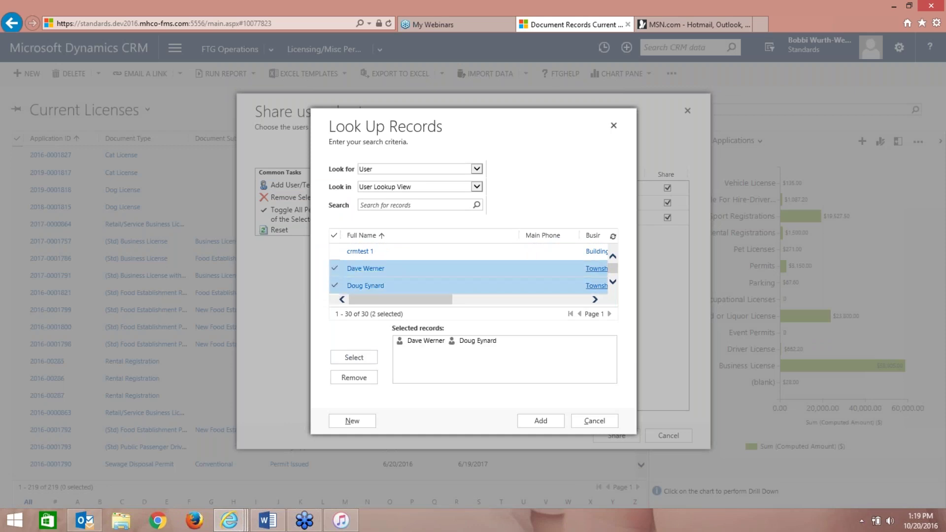
click(540, 421)
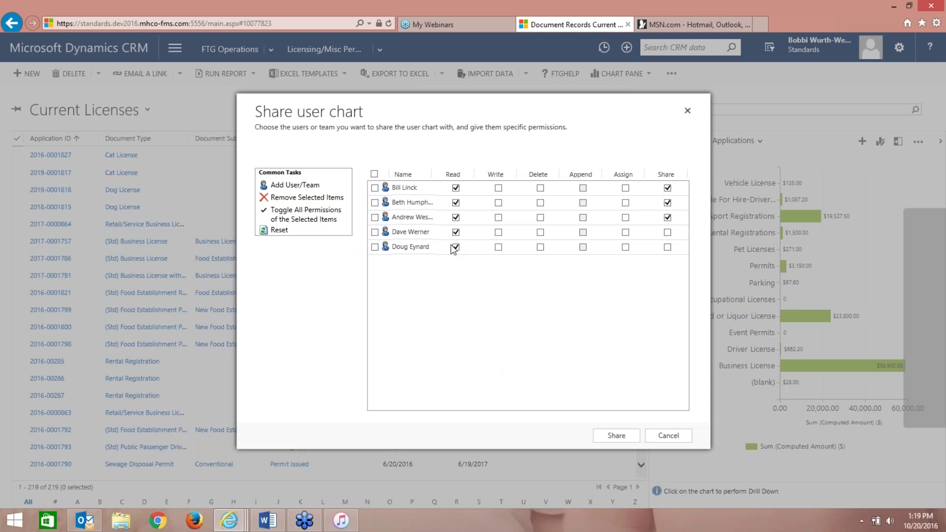
click(667, 232)
click(619, 435)
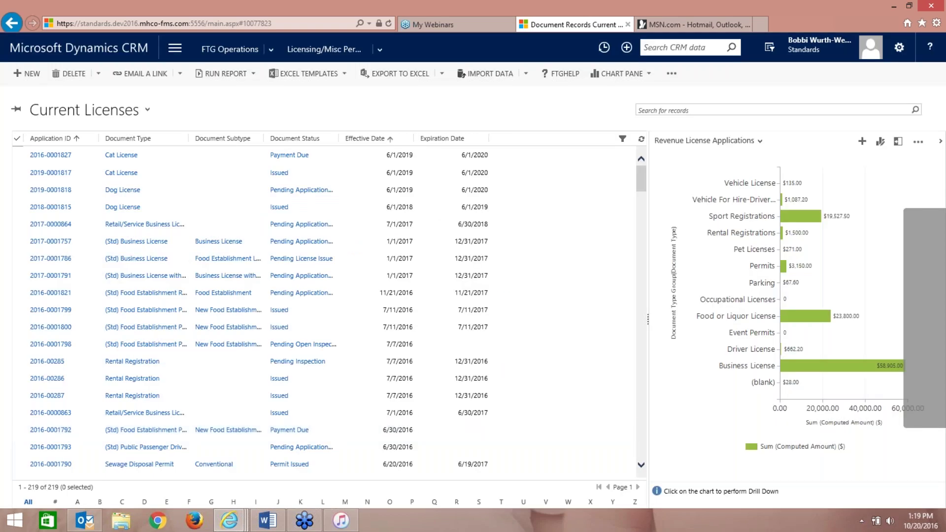
- Start a new chart with Document Type as the series and Issued as the category axis
click(862, 143)
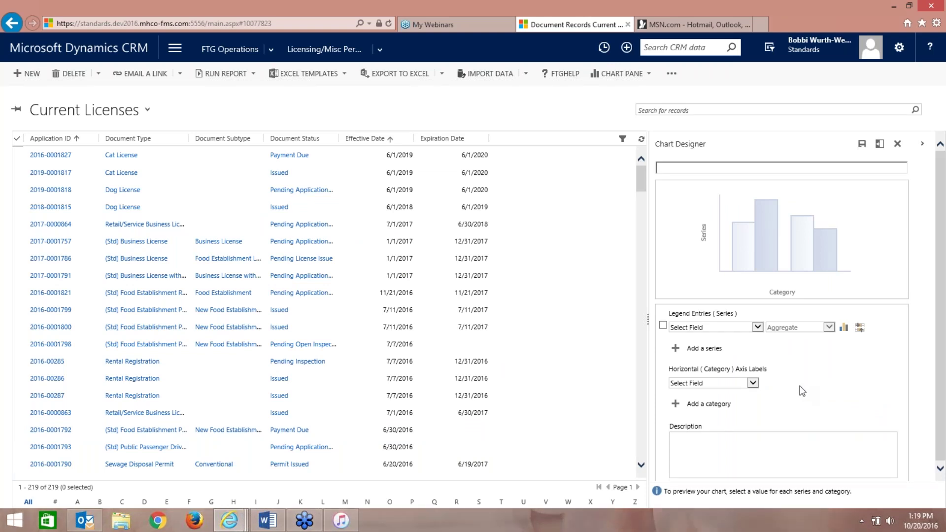
click(758, 327)
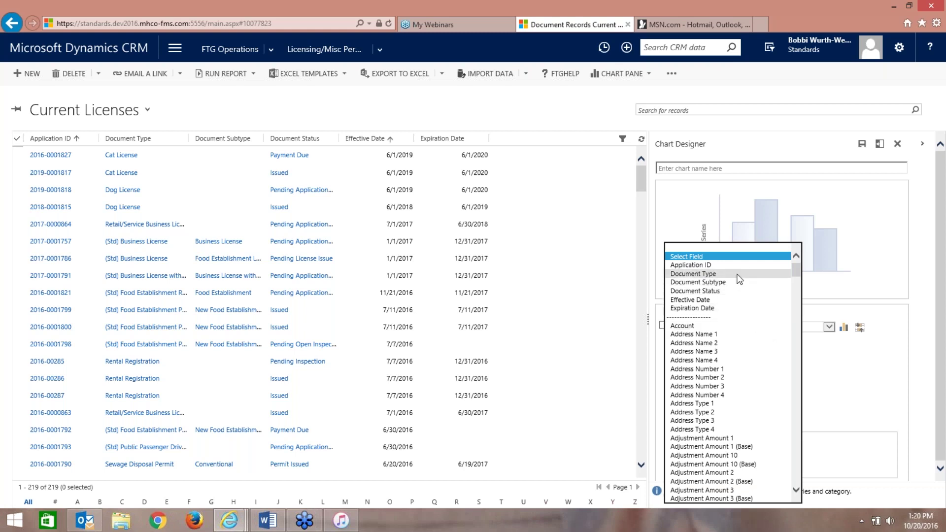
click(738, 273)
click(753, 384)
drag(798, 274, 795, 392)
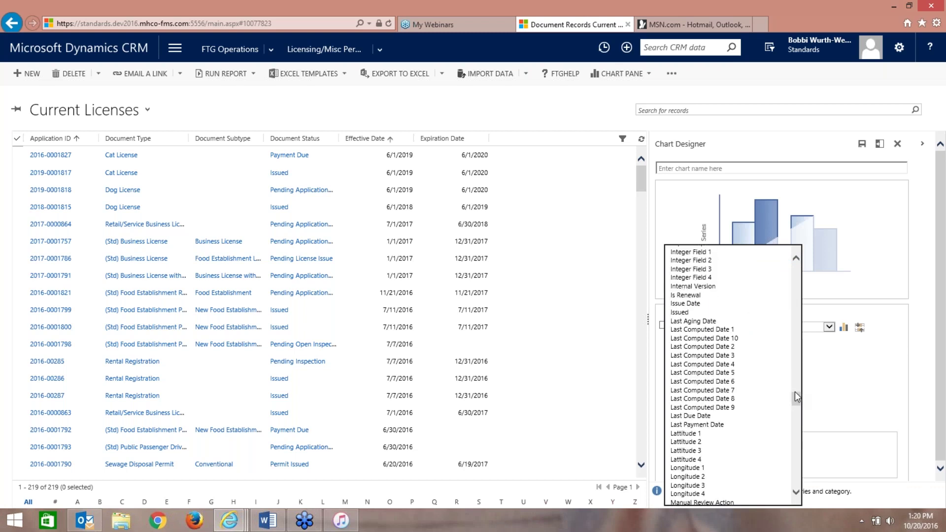
click(759, 314)
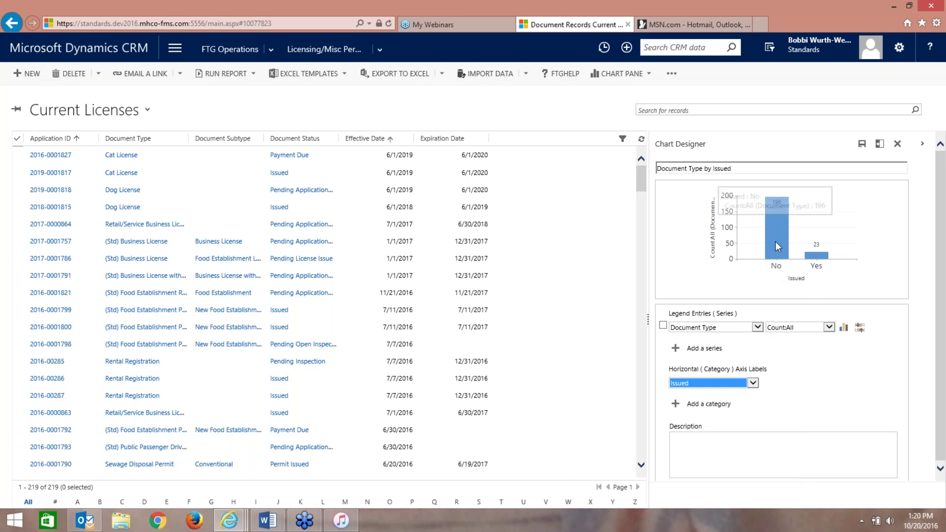
- Change the chart's series field to Document Status, giving 196 No and 23 Yes
click(758, 327)
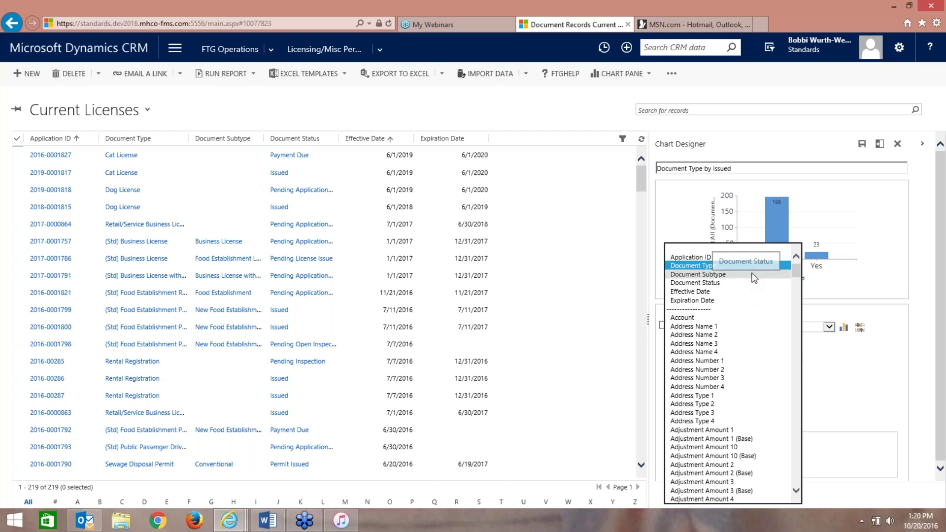
drag(795, 271, 794, 356)
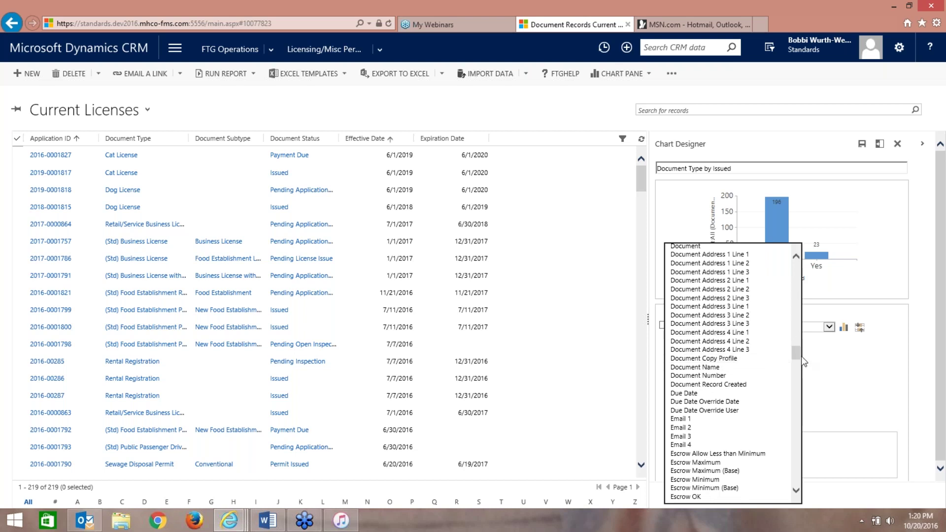
drag(797, 354, 796, 350)
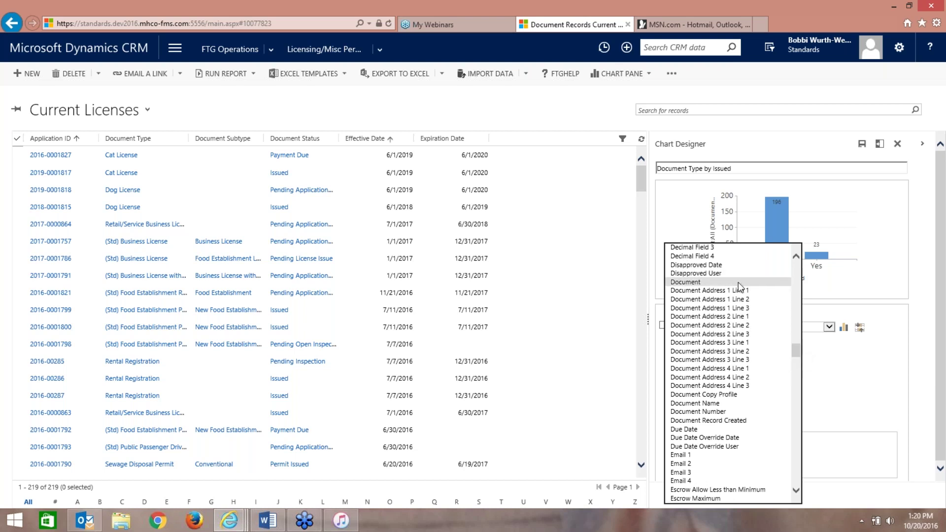
click(738, 281)
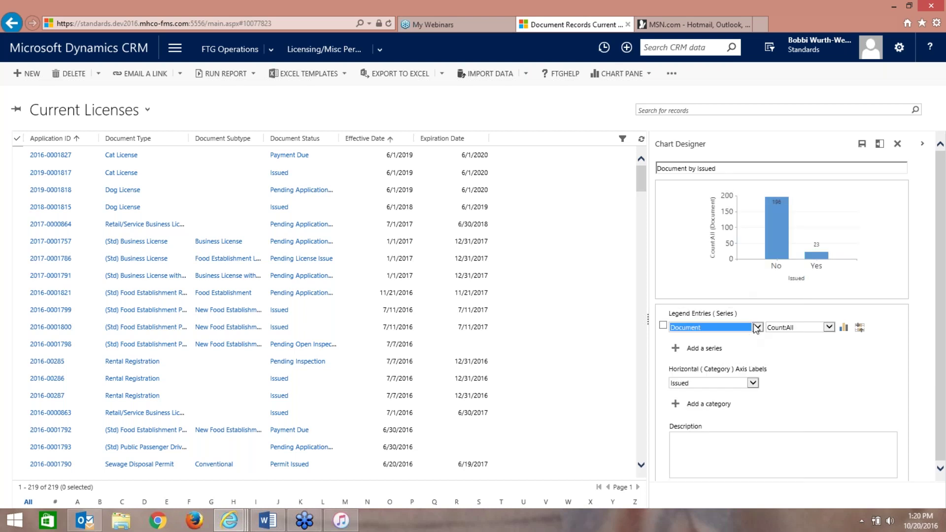
click(756, 325)
drag(796, 291, 795, 303)
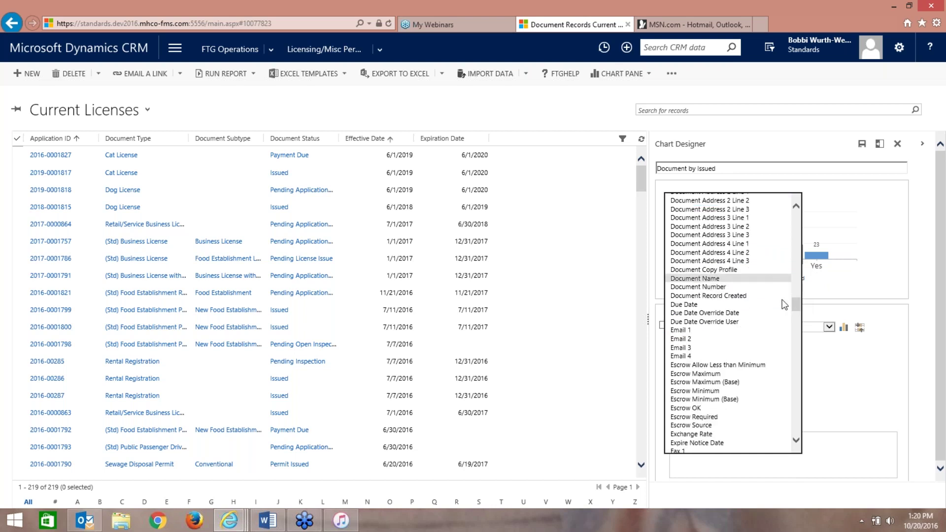
drag(799, 310, 795, 377)
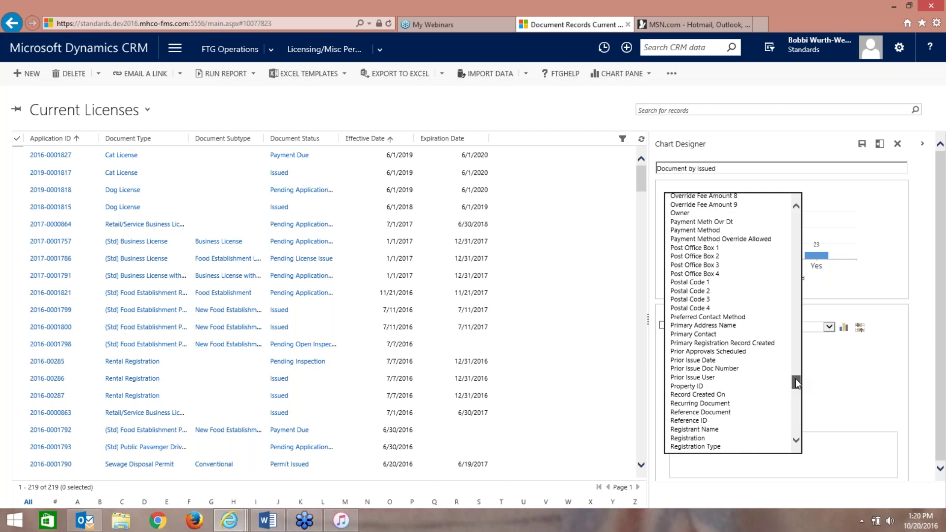
drag(795, 378, 788, 207)
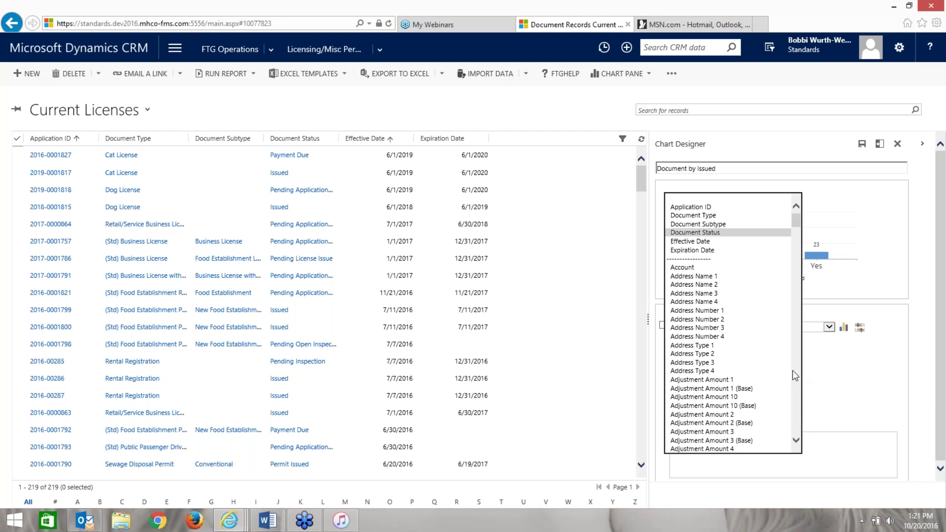
key(Return)
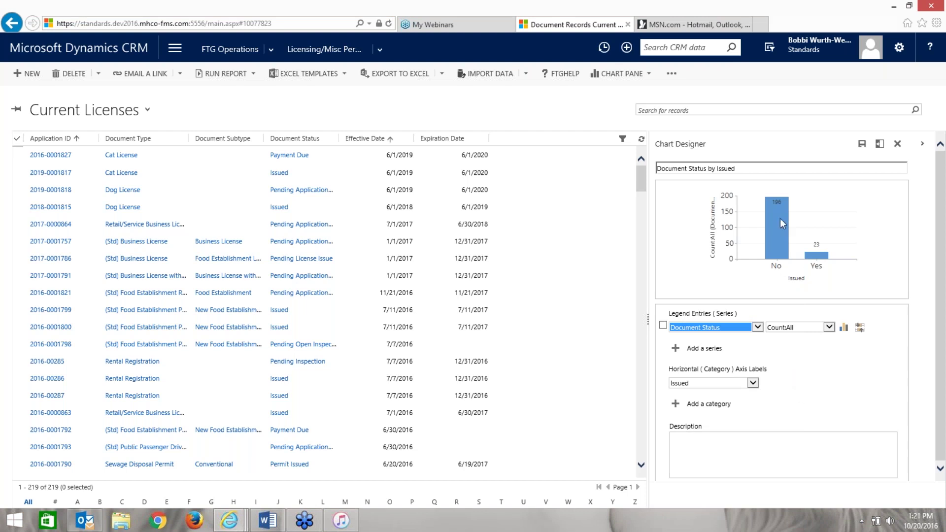
mouse_move(821, 263)
- Try funnel, pie and line types, then make the chart a plain Area chart and save it
click(843, 327)
click(840, 348)
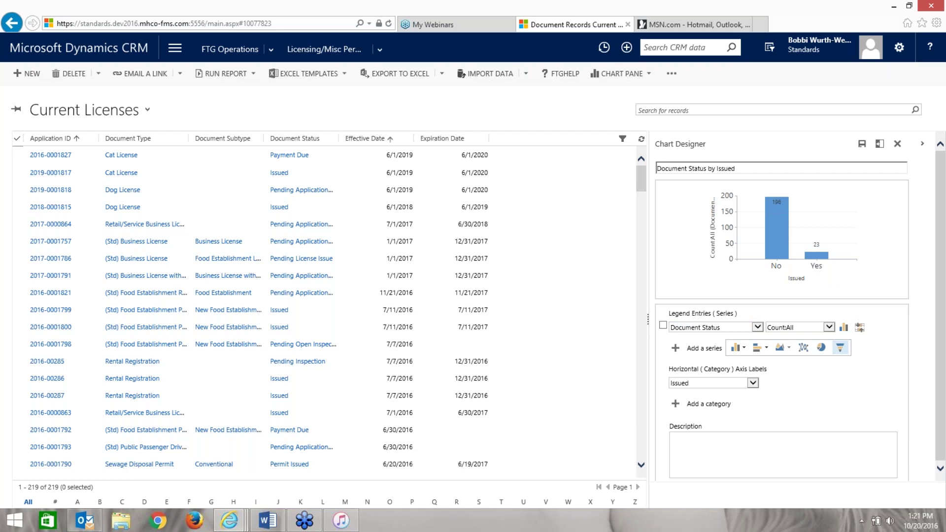
click(843, 327)
click(822, 348)
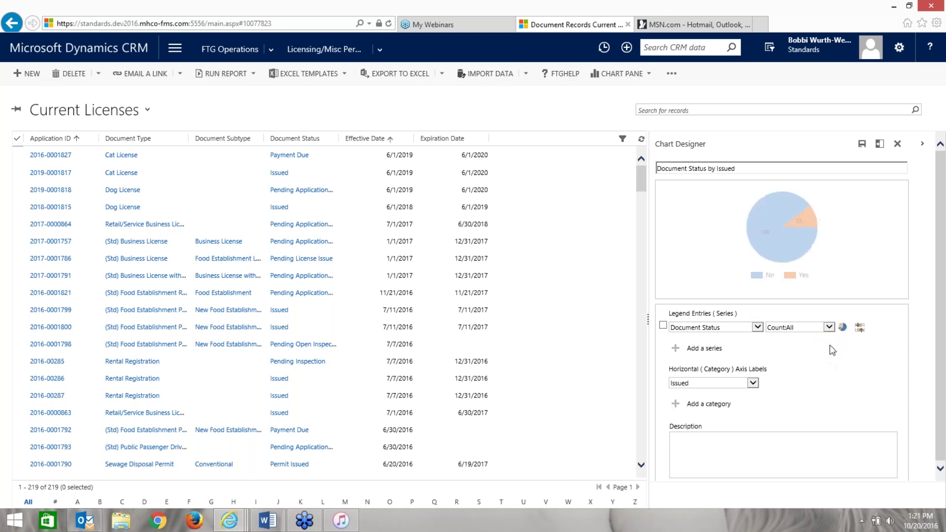
click(804, 348)
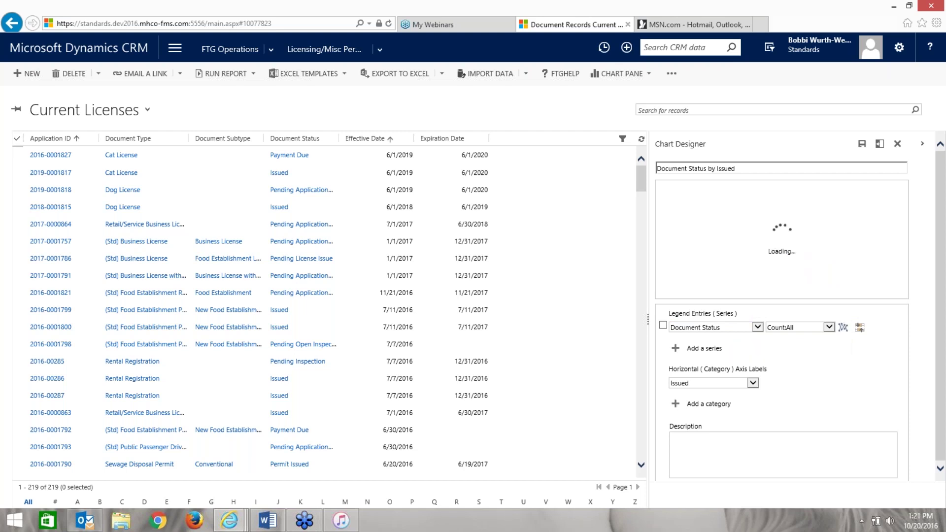
click(848, 328)
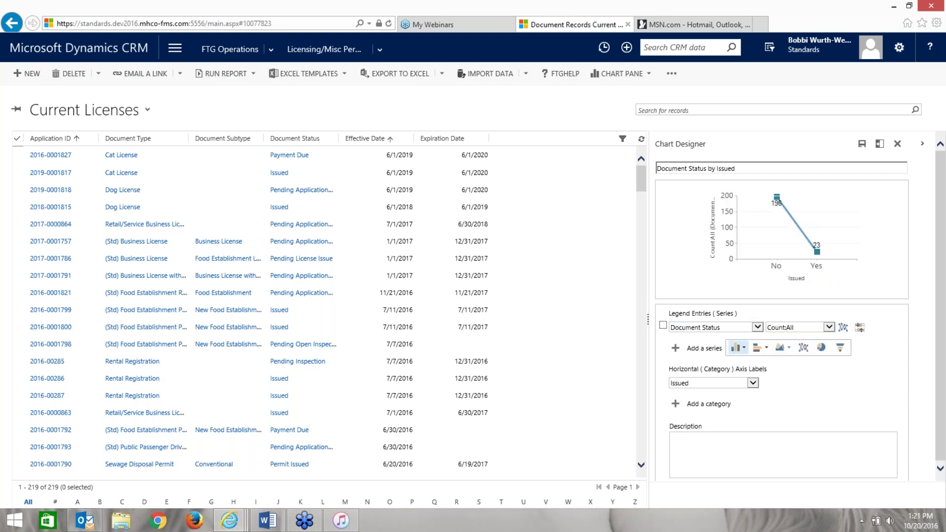
click(780, 348)
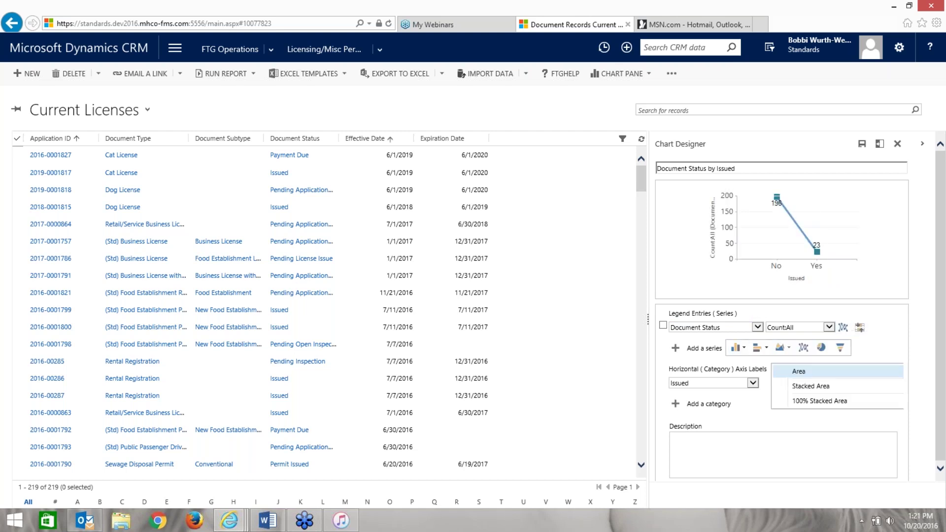
click(798, 387)
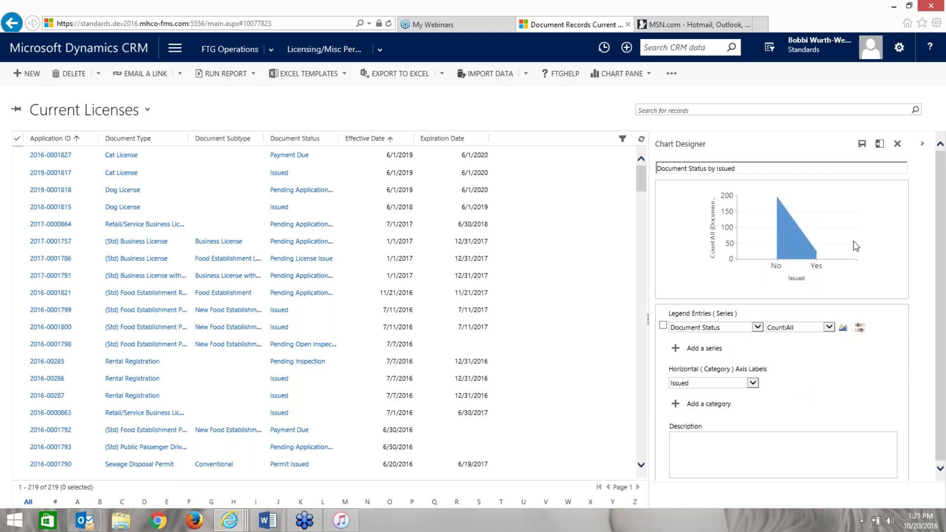
click(861, 145)
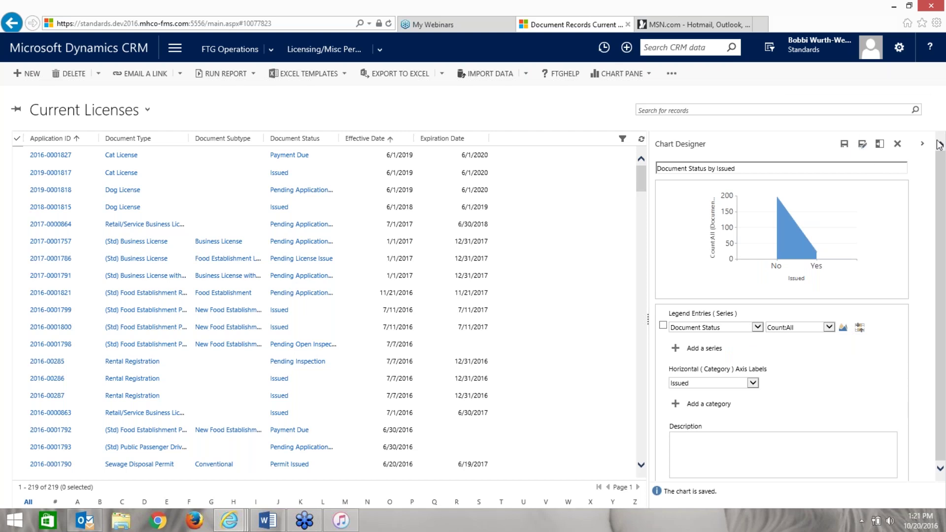
- Close Chart Designer and open the Dashboards from the FastTrackGov home page
click(897, 144)
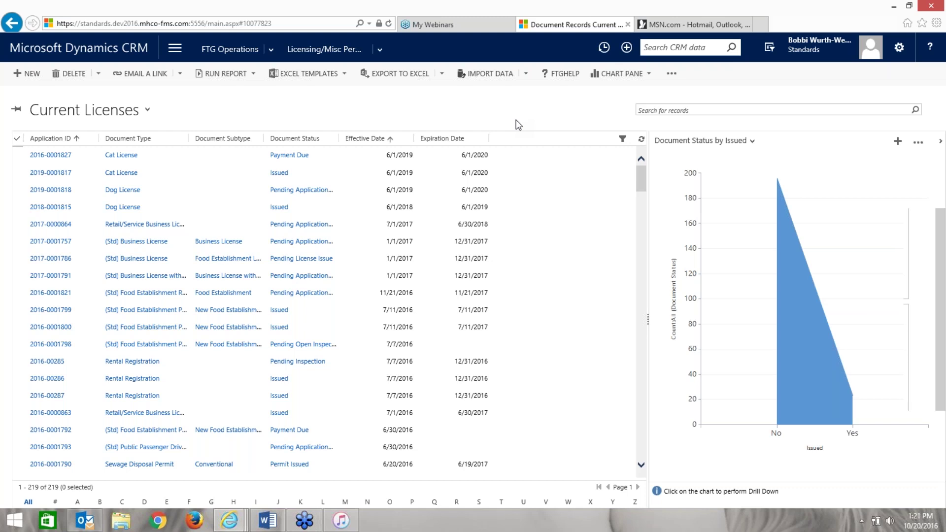
click(92, 46)
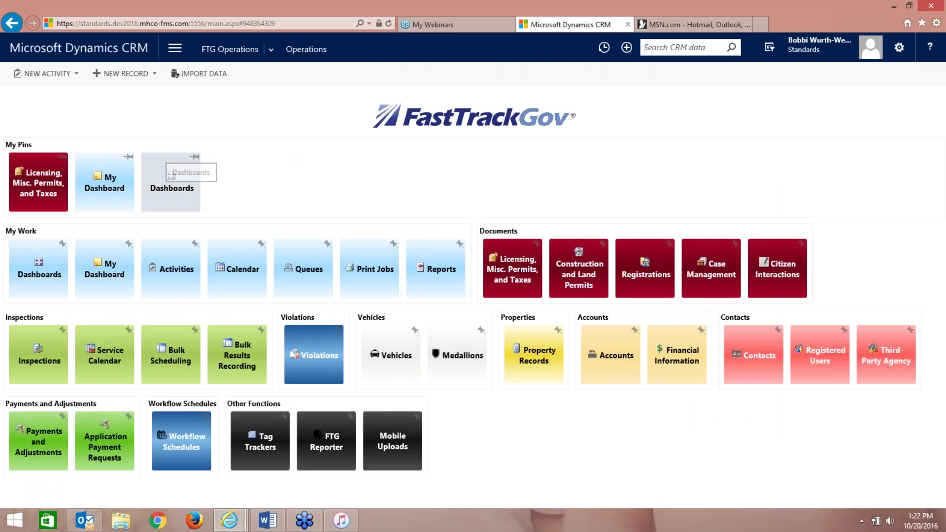
click(170, 170)
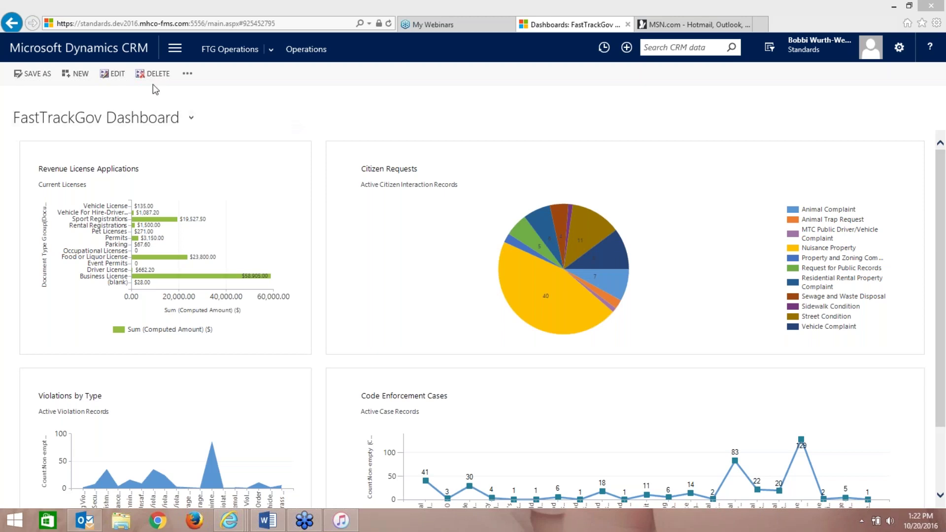
- Create a new dashboard using the 2-Column Regular Dashboard layout
click(79, 76)
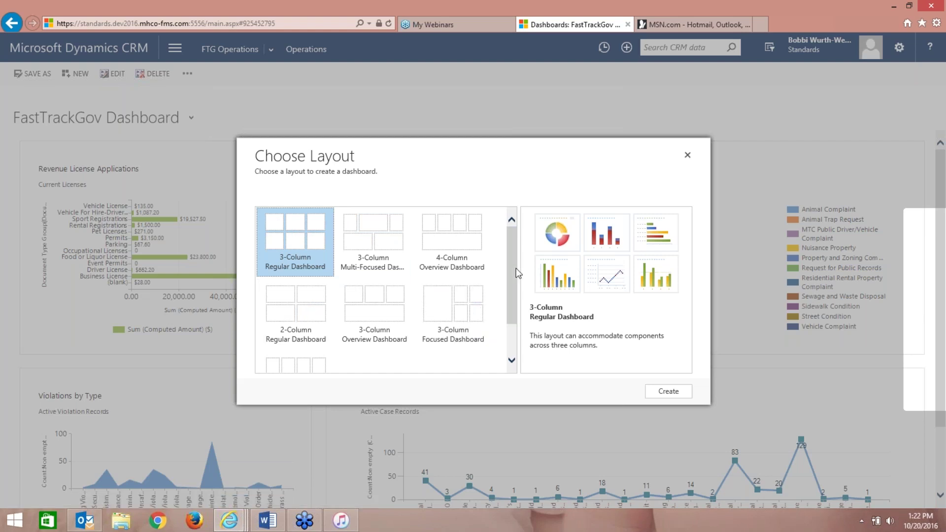
scroll(510, 289, down, 2)
drag(507, 292, 510, 264)
click(301, 311)
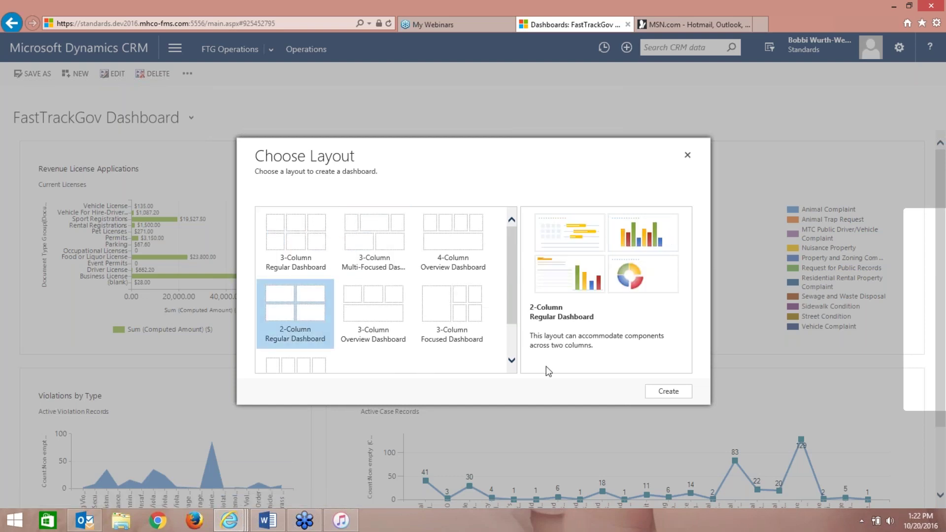
click(658, 392)
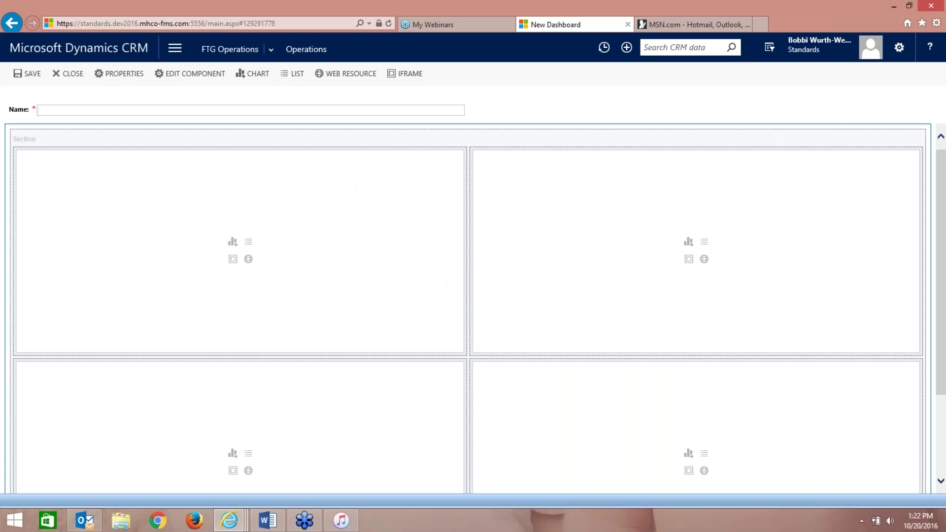
- Name the new dashboard 'CRM 2016 Dashboard Demo', correcting the misspelled word
text(cRM 2016 Dash)
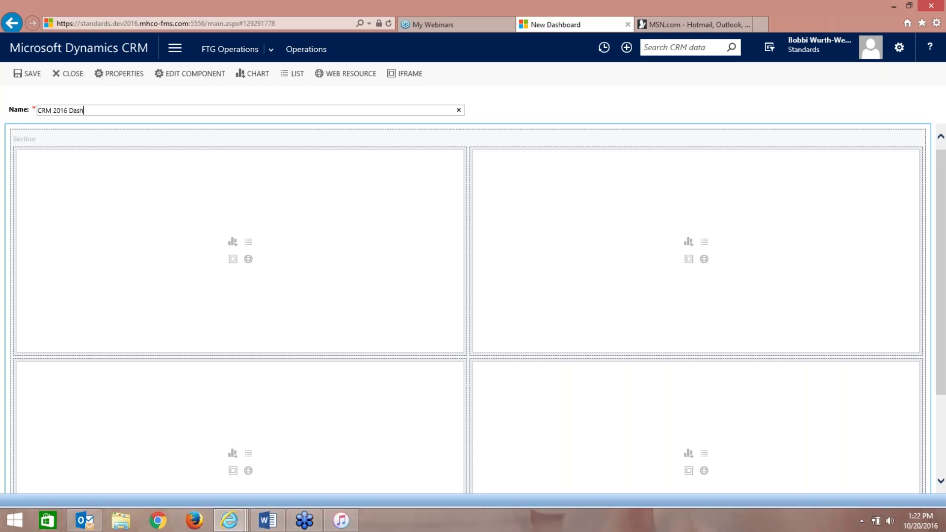
text(baor)
text(d)
key(BackSpace)
key(BackSpace)
key(BackSpace)
key(BackSpace)
text(oard Demo)
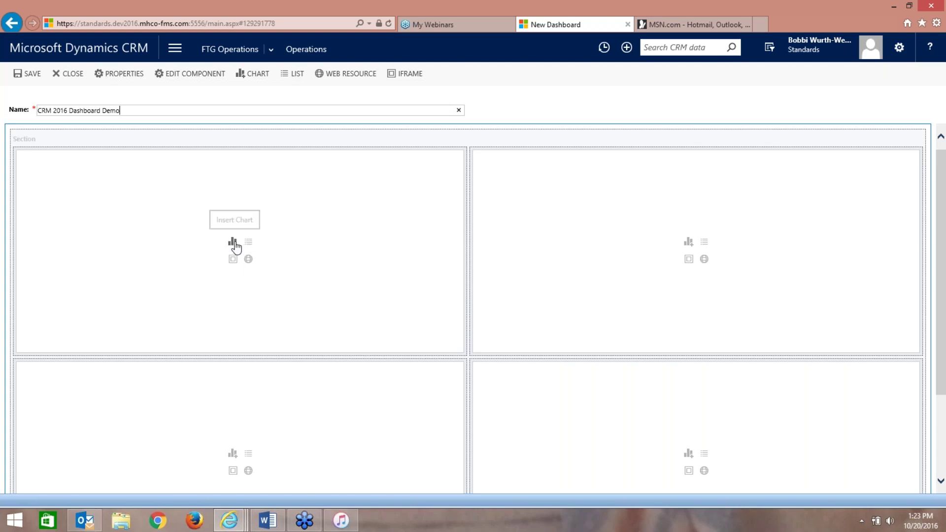
- Insert a chart into the first dashboard cell with Document Record as the record type
click(233, 242)
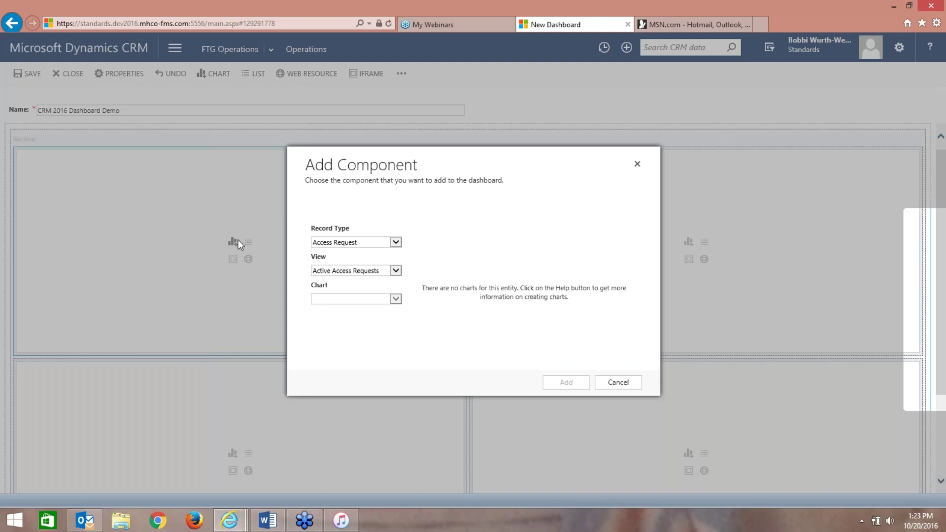
click(397, 246)
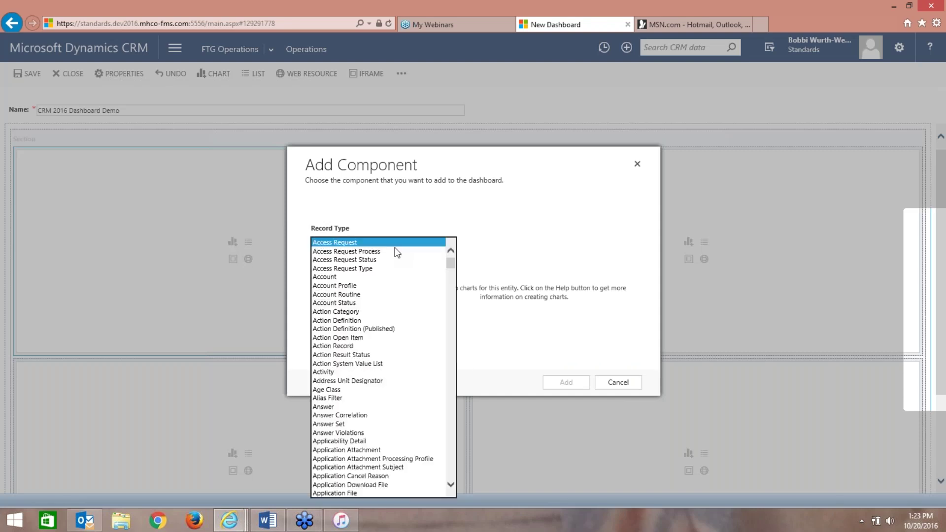
click(452, 484)
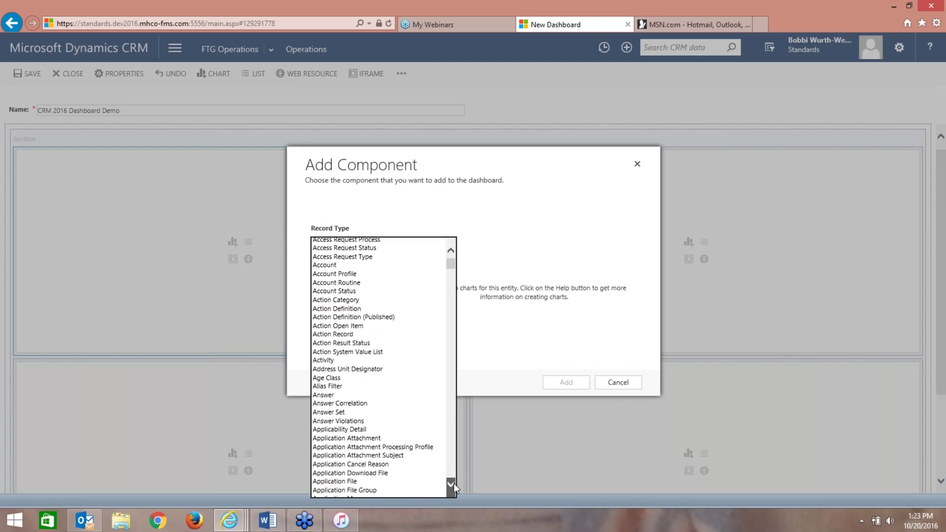
scroll(454, 483, down, 9)
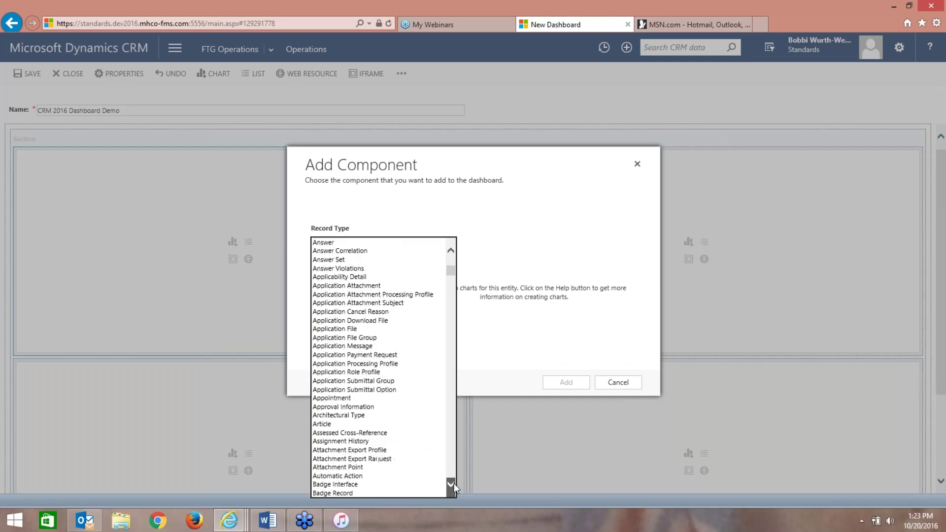
scroll(454, 483, down, 6)
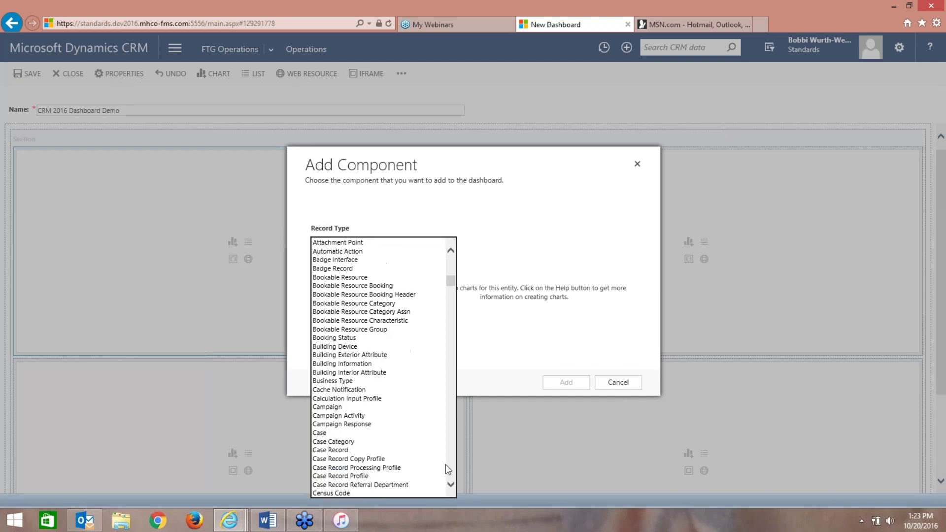
scroll(452, 283, down, 15)
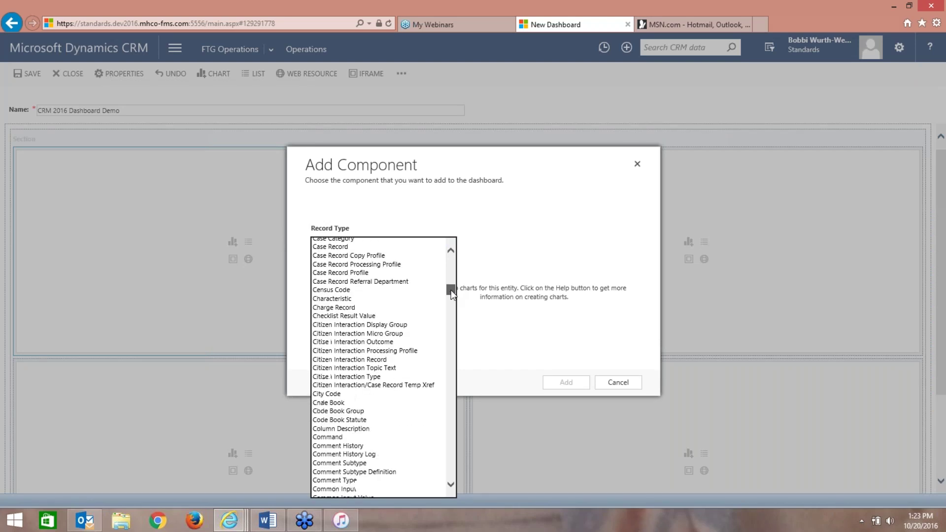
scroll(451, 309, down, 9)
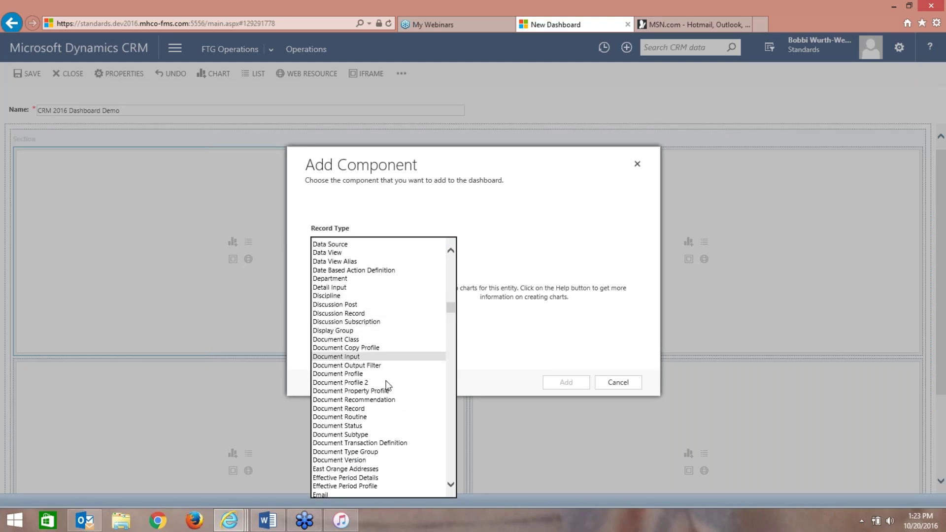
click(382, 408)
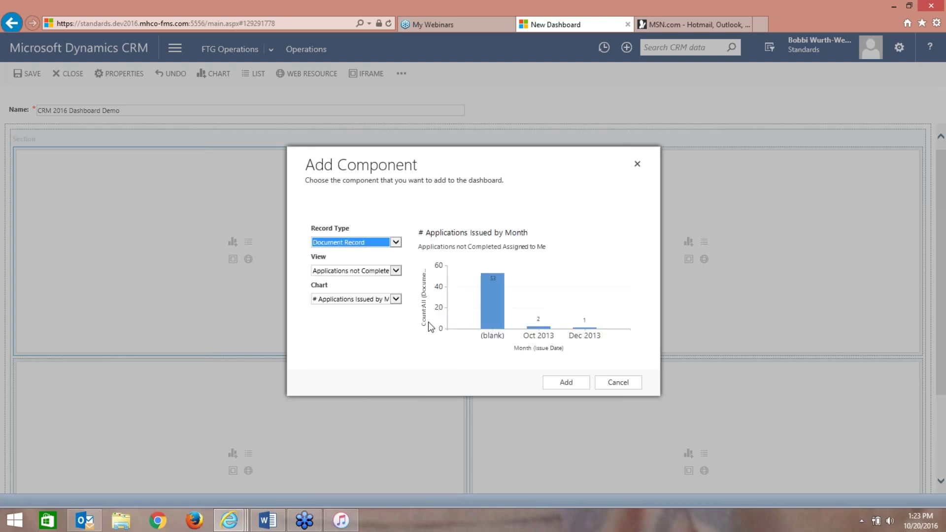
- Set the component's view to Current Licenses and its chart to Revenue License Applications
click(397, 272)
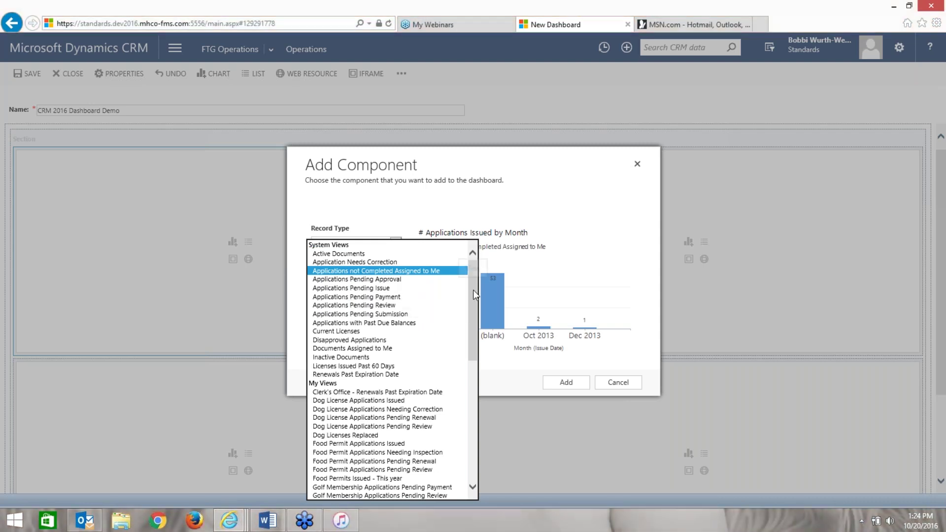
mouse_move(473, 290)
mouse_down()
mouse_move(473, 301)
mouse_move(470, 276)
mouse_up()
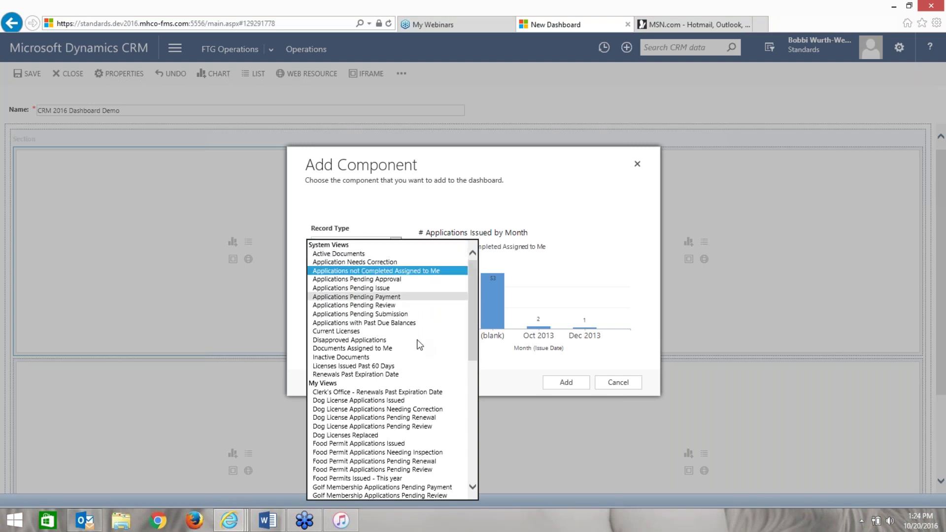
drag(474, 285, 474, 314)
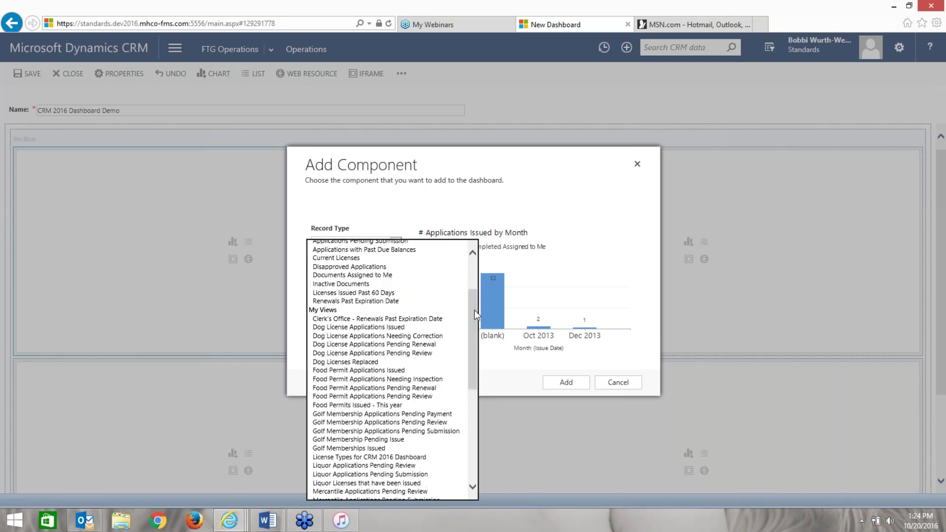
drag(476, 334, 460, 246)
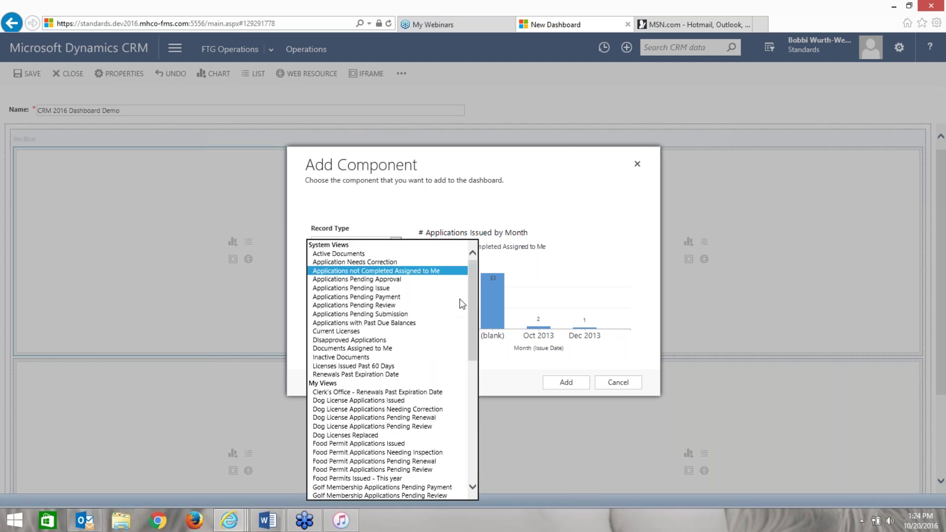
click(380, 332)
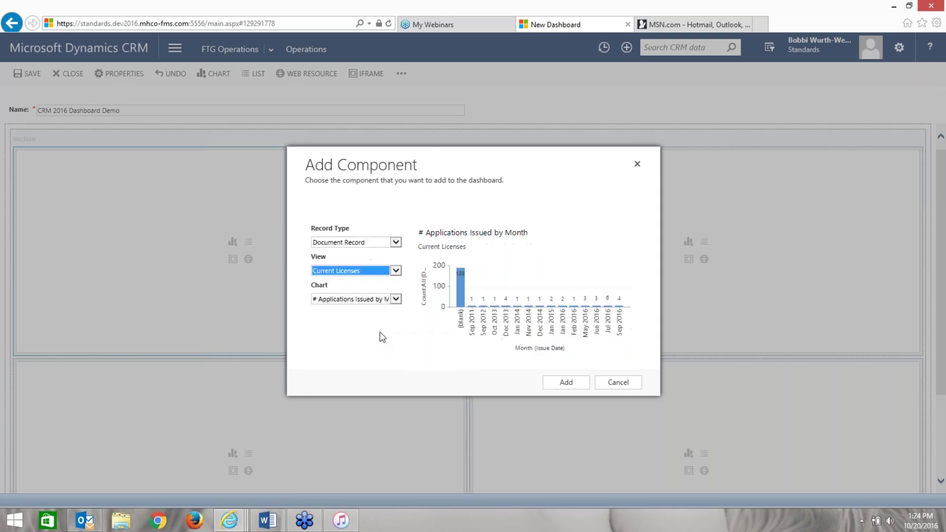
click(397, 299)
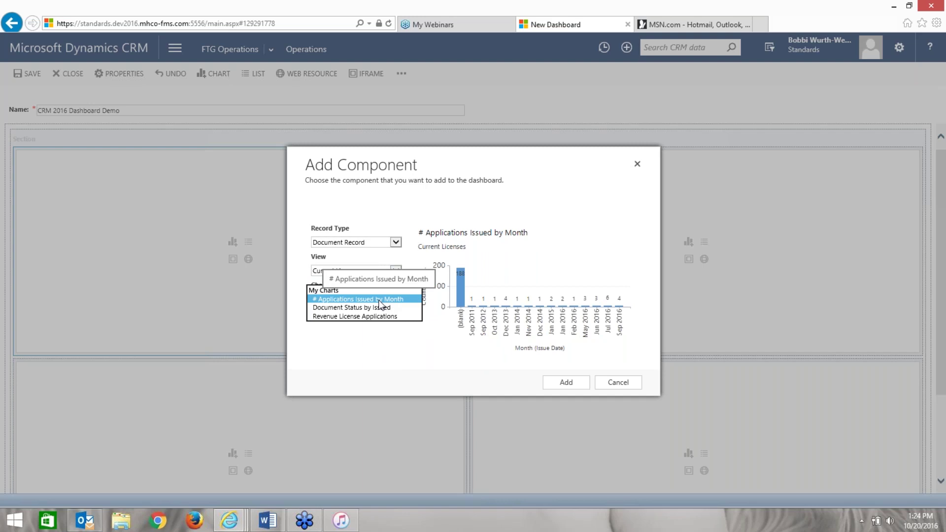
click(377, 316)
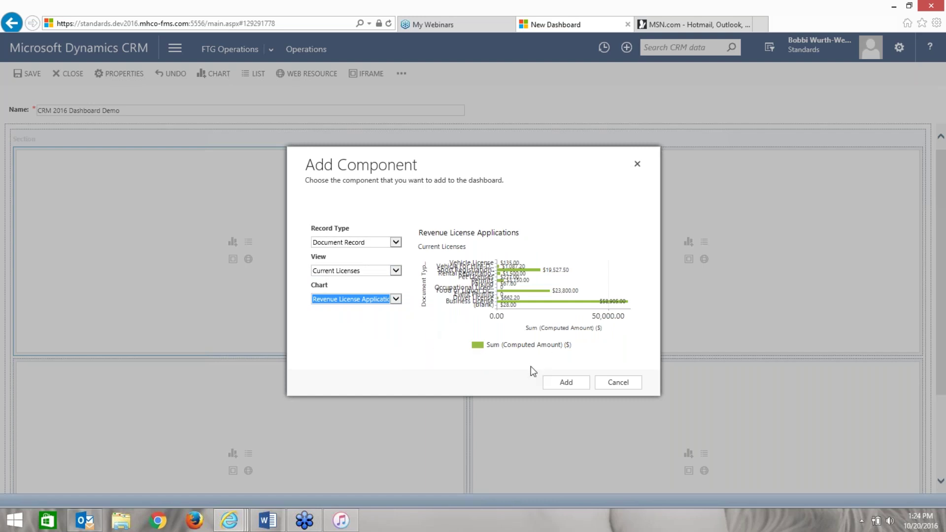
- Add the Revenue License Applications chart to the dashboard's first cell
click(561, 381)
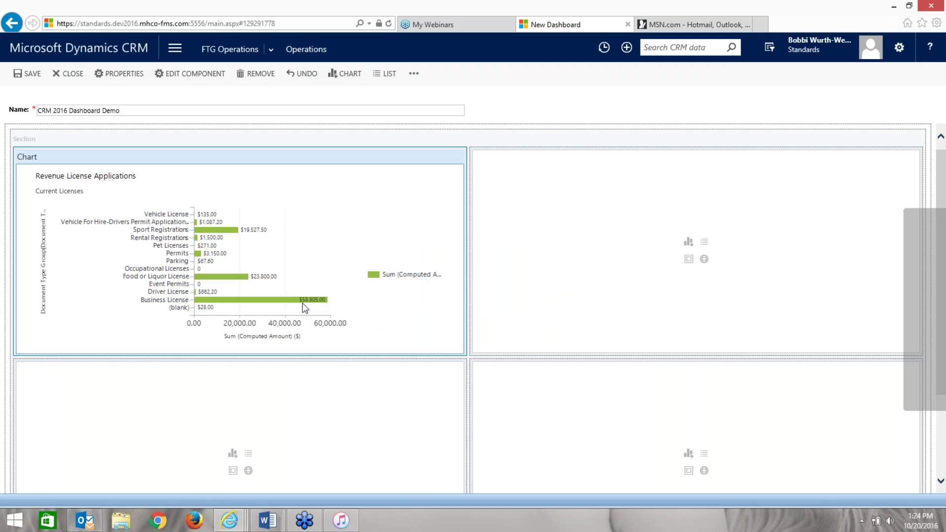
mouse_move(311, 305)
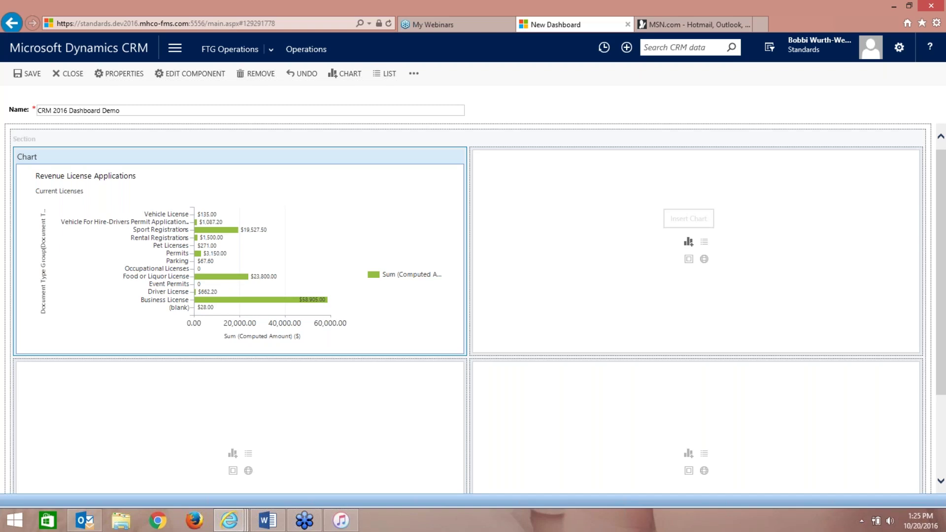
- Insert a chart into the second cell: Document Record, Active Documents view, # Applications Issued by Month
click(688, 241)
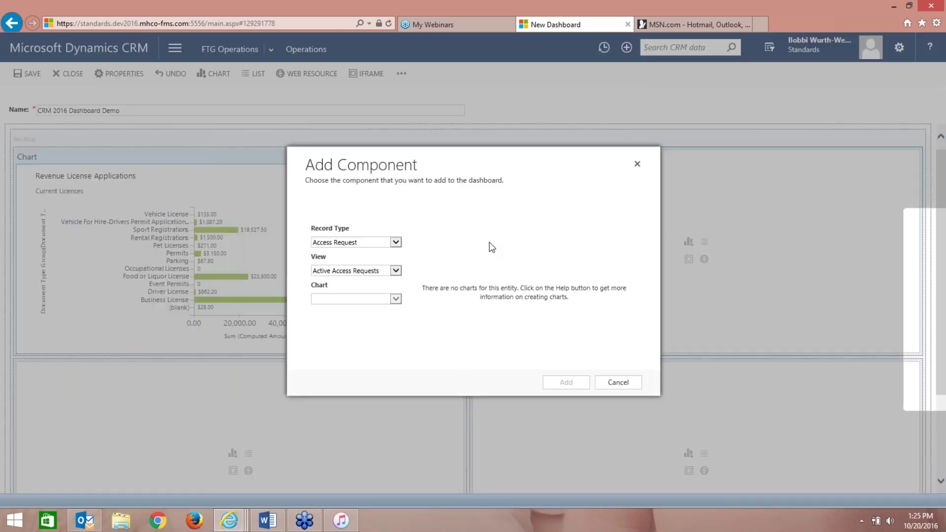
click(395, 242)
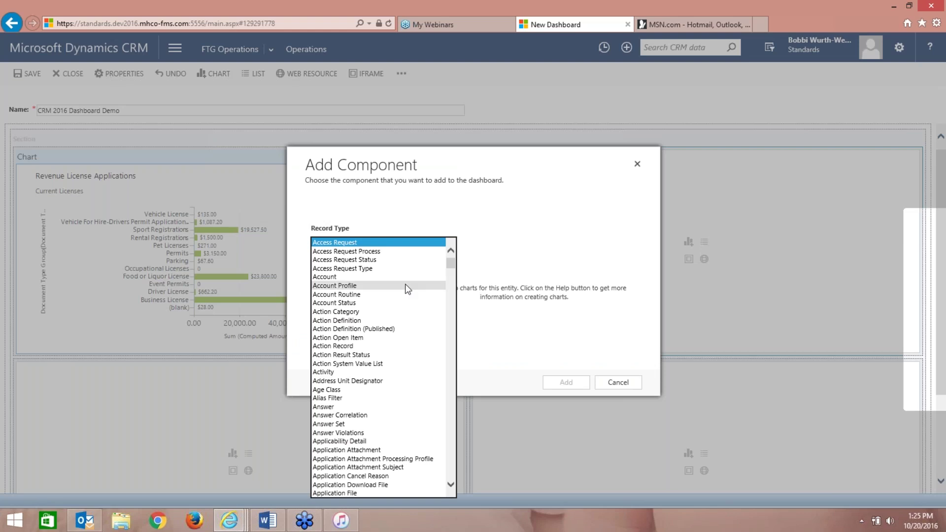
drag(450, 262, 445, 308)
scroll(405, 379, up, 1)
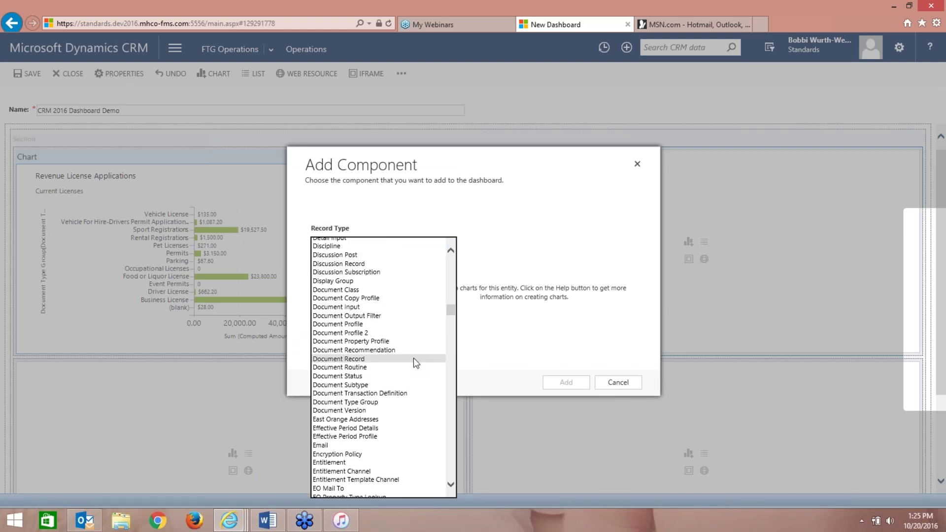
drag(451, 307, 452, 309)
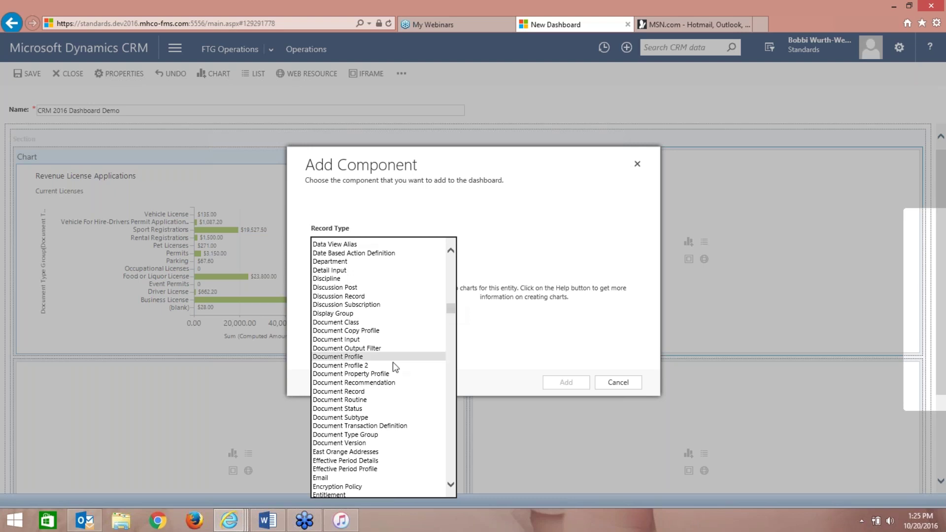
click(372, 392)
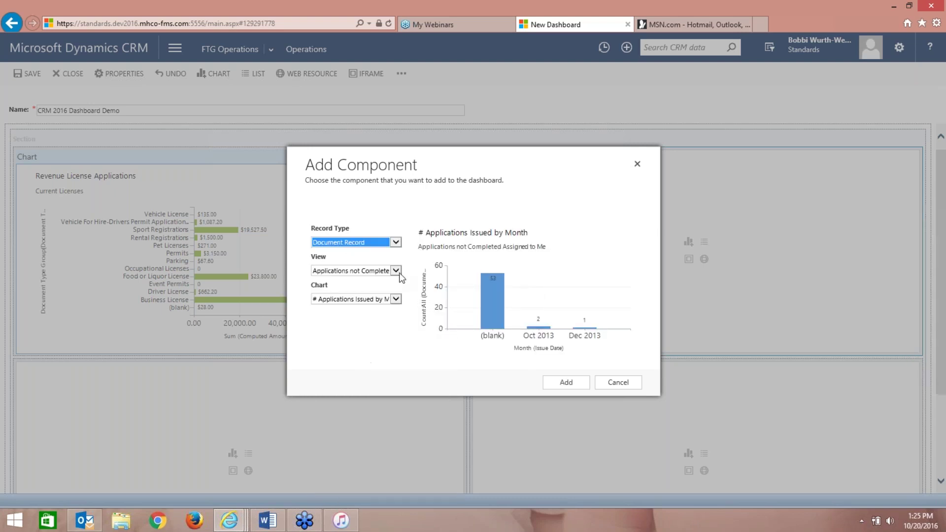
click(396, 271)
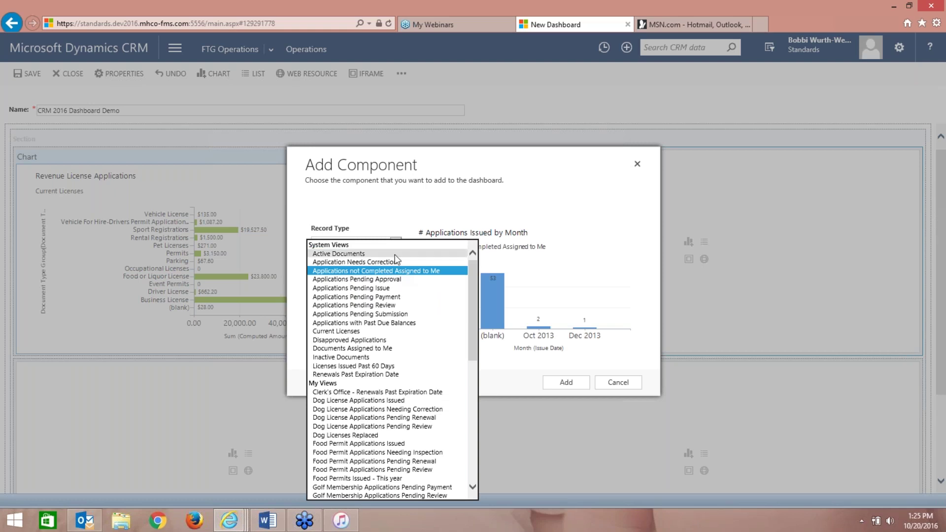
click(395, 254)
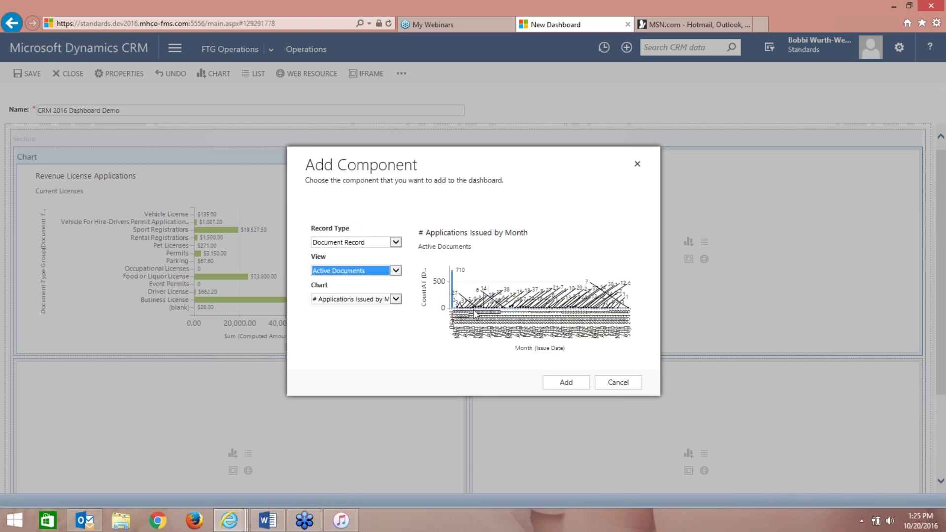
click(398, 297)
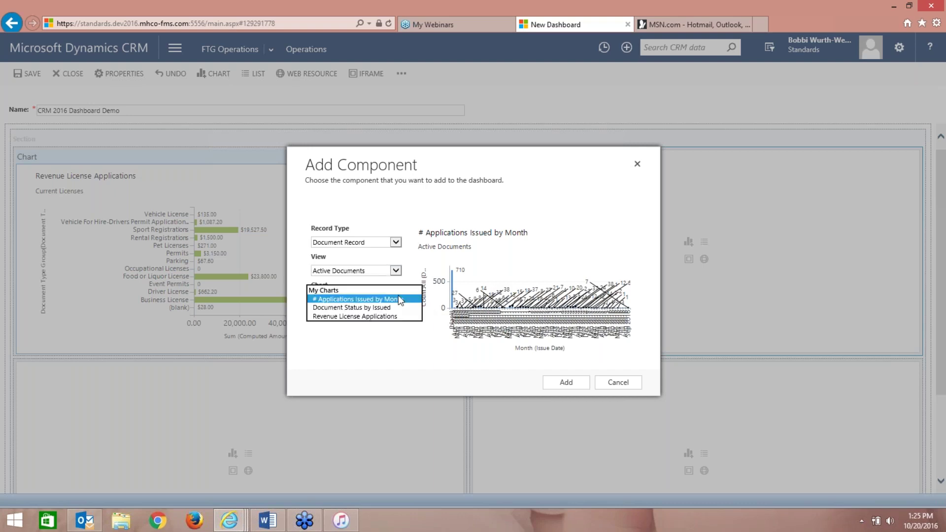
click(398, 299)
- Change the chart's view to Licenses Issued Past 60 Days, then to Food Permit Applications Issued
click(396, 271)
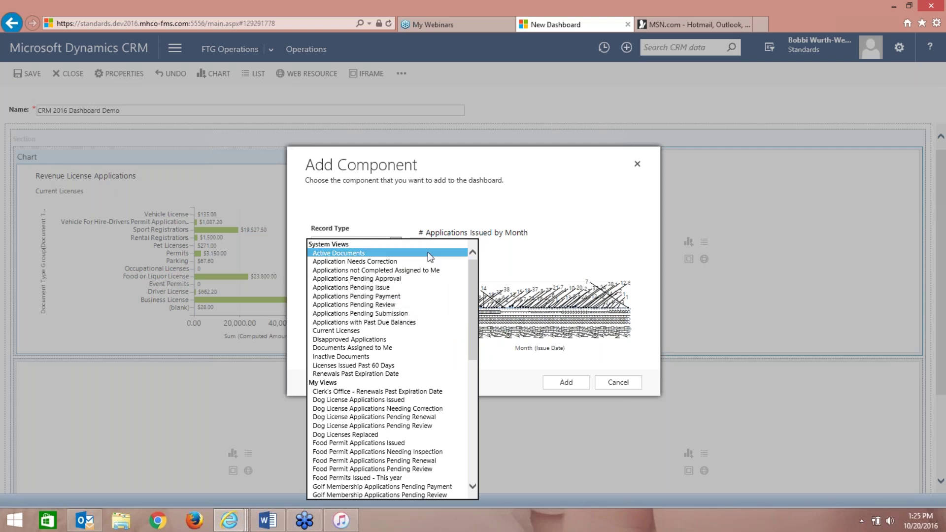
click(398, 365)
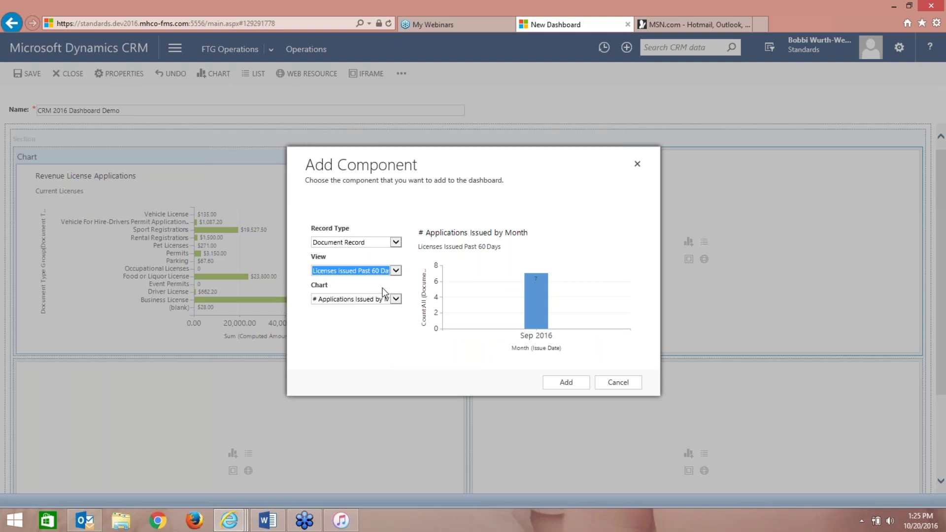
click(396, 272)
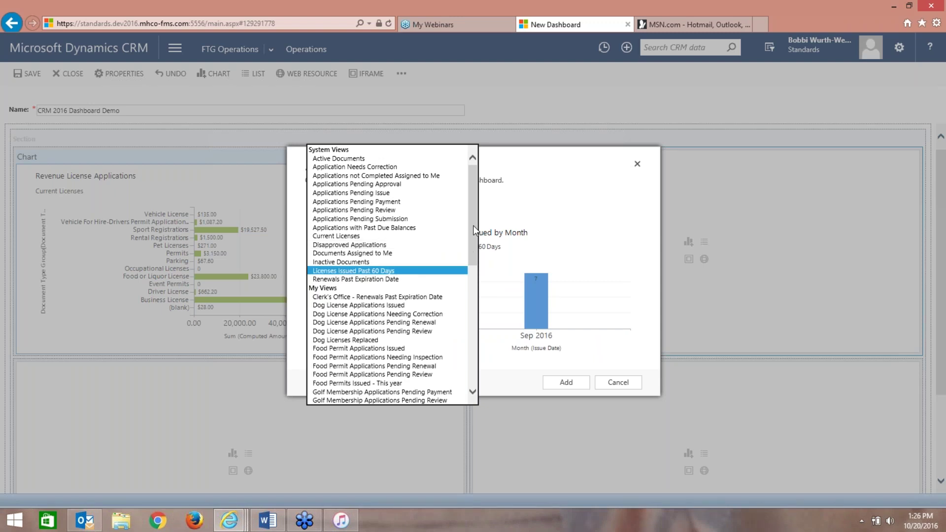
drag(472, 226, 471, 267)
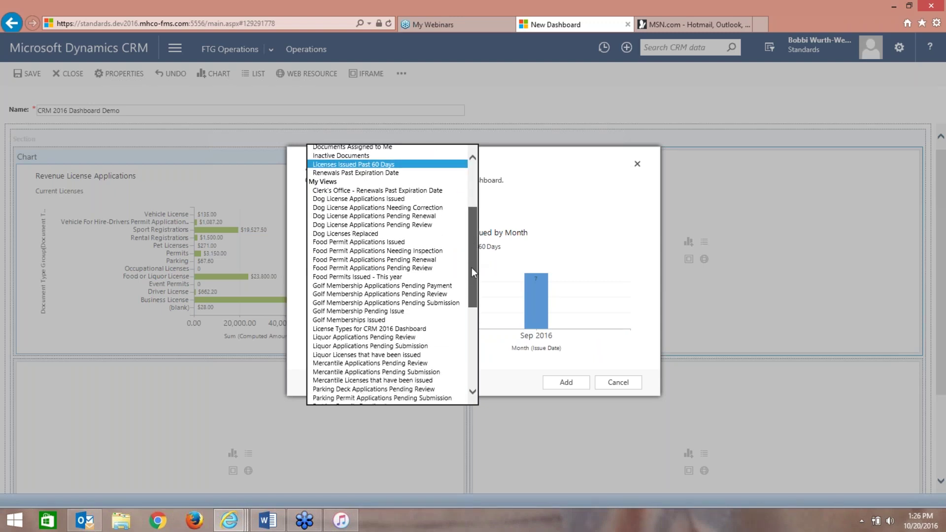
click(433, 242)
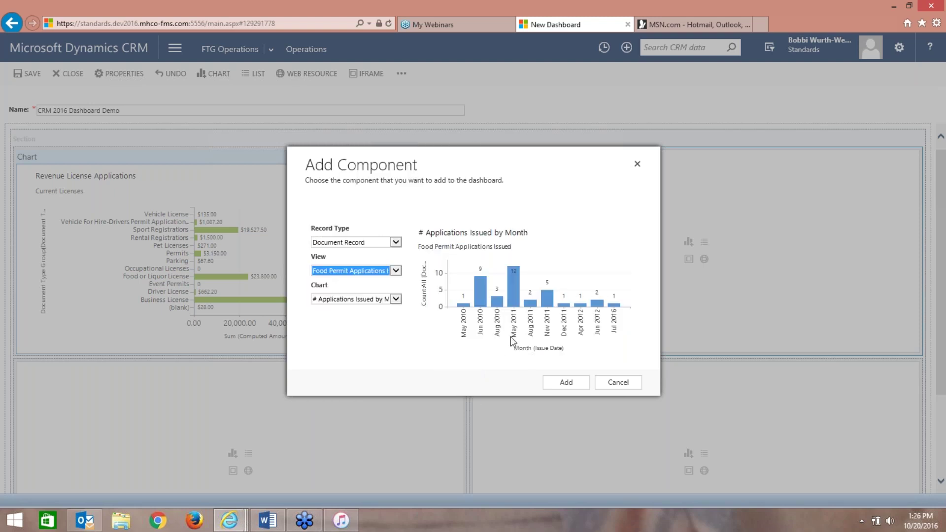
- Preview other charts, settle on # Applications Issued by Month, and add it to the dashboard
click(396, 300)
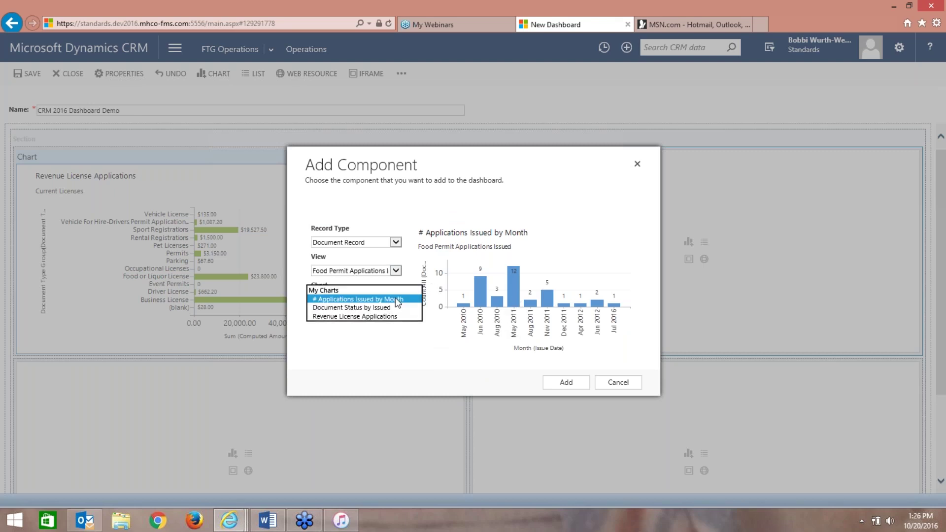
click(387, 307)
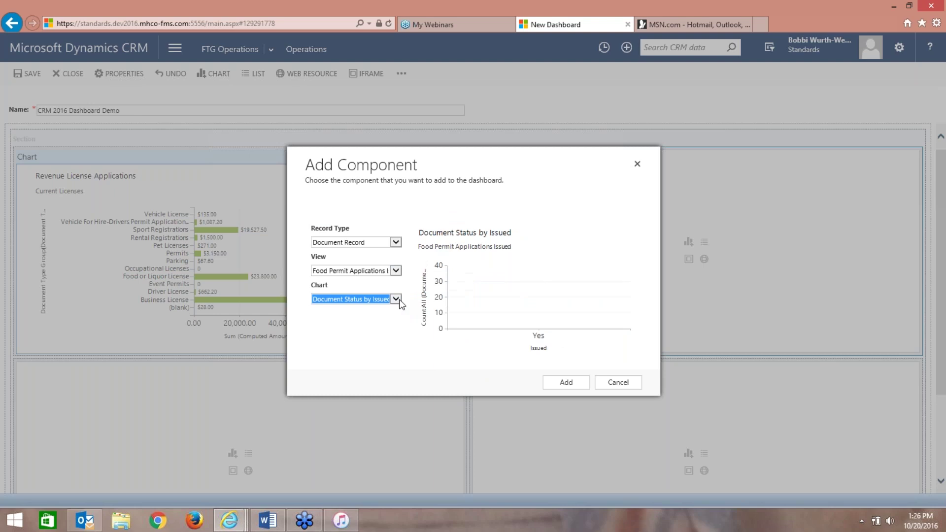
click(397, 300)
click(393, 307)
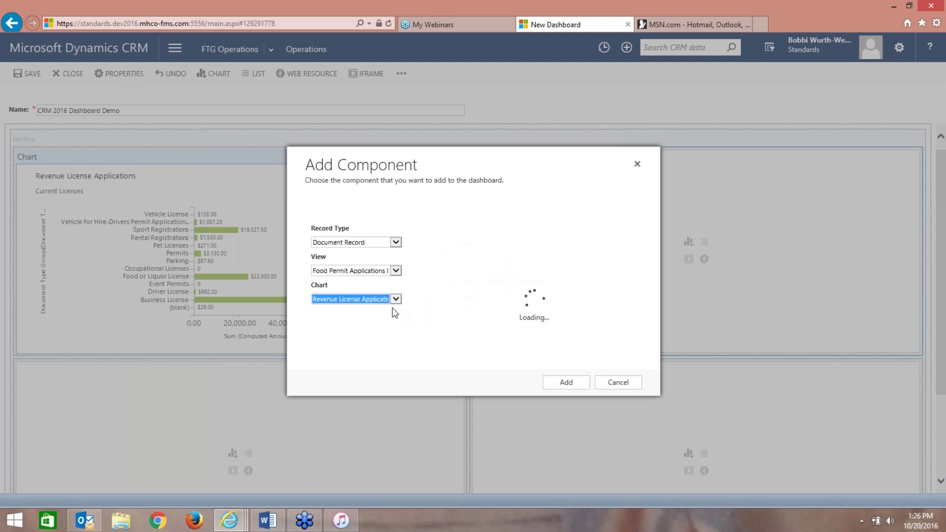
click(396, 300)
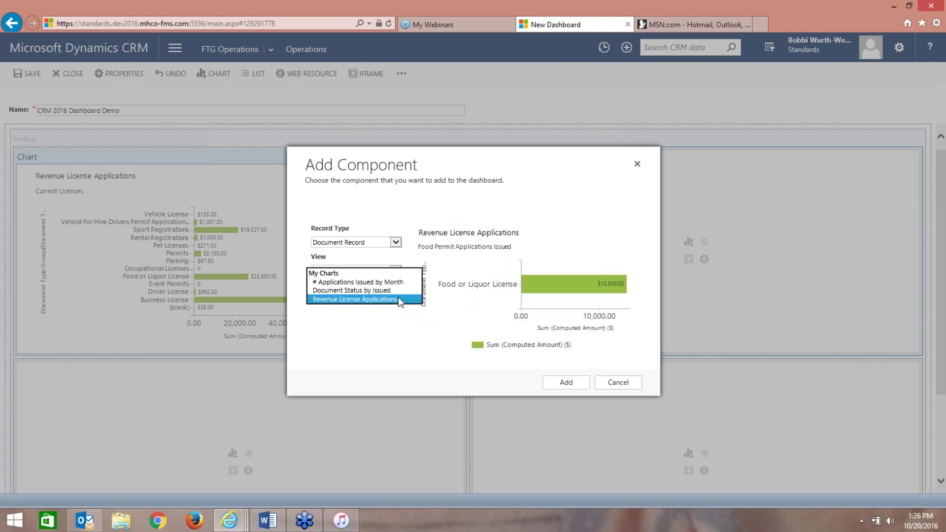
click(365, 281)
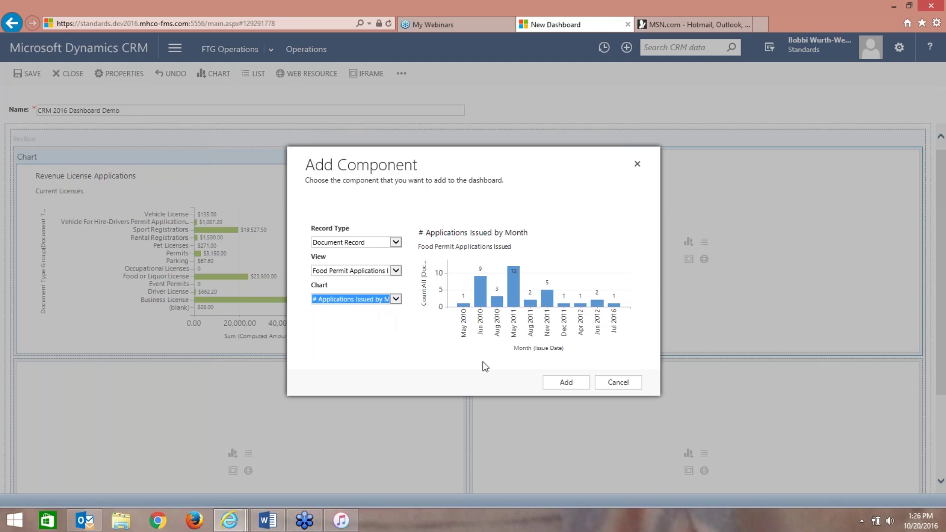
click(563, 383)
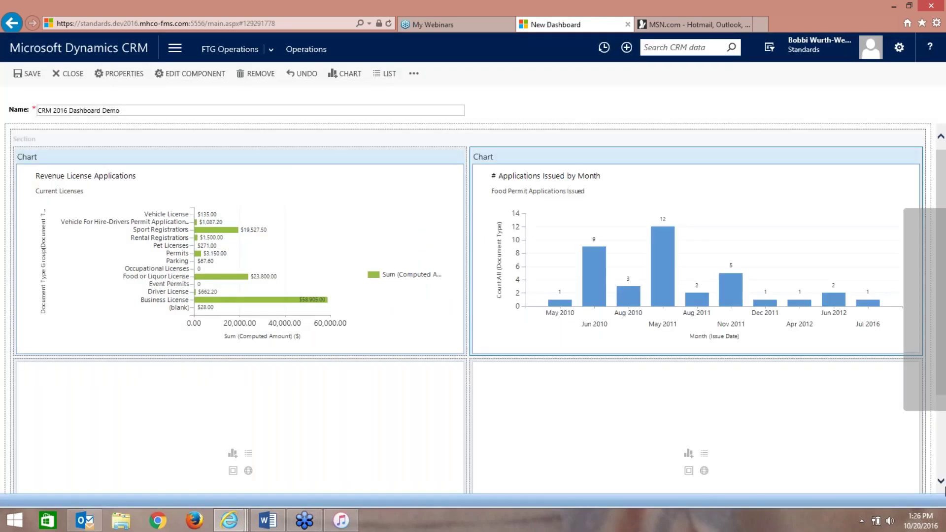
- Scroll down to the empty lower cells and insert a list into the lower-left cell
click(940, 481)
click(940, 481)
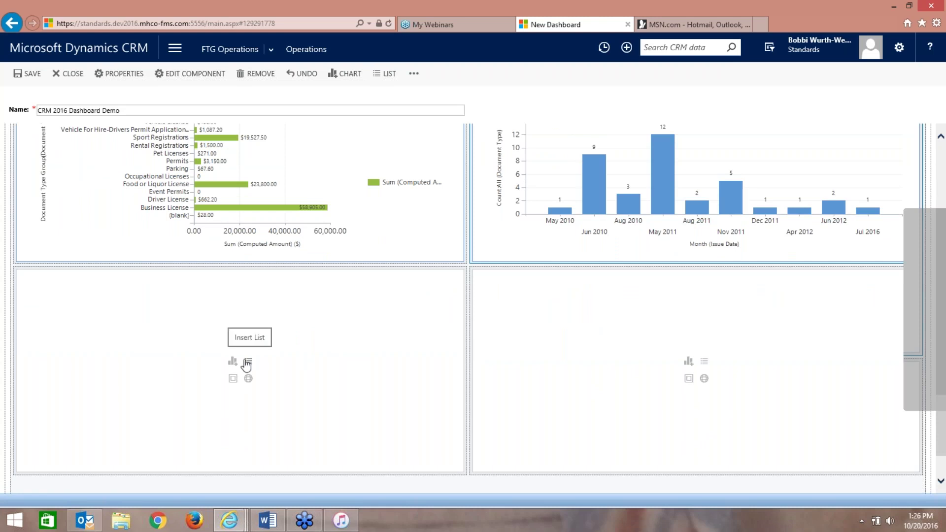
click(247, 362)
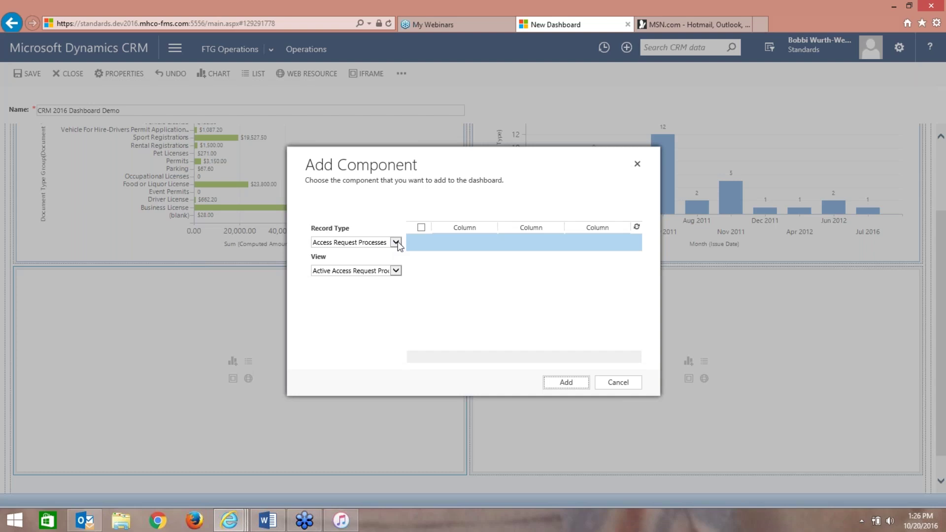
- Add an Activities list using the My Activities view to the lower-left dashboard cell
click(397, 243)
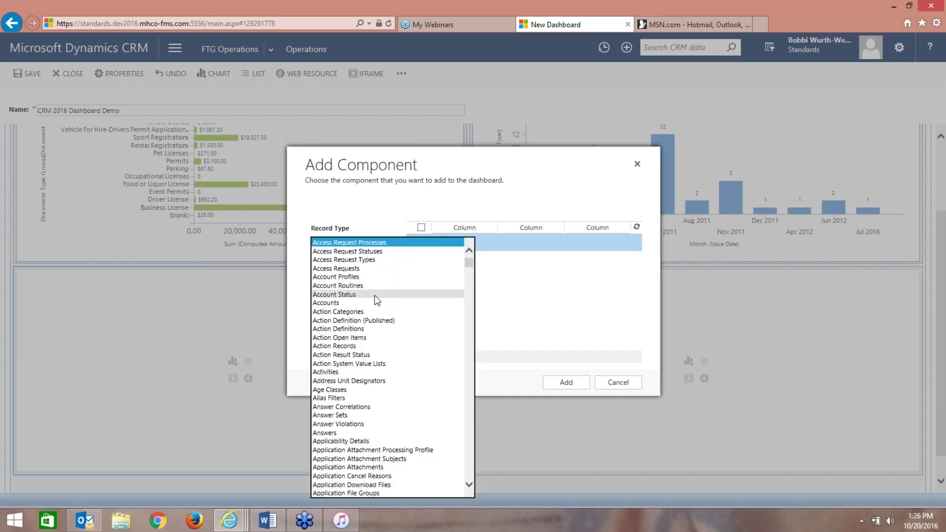
click(347, 372)
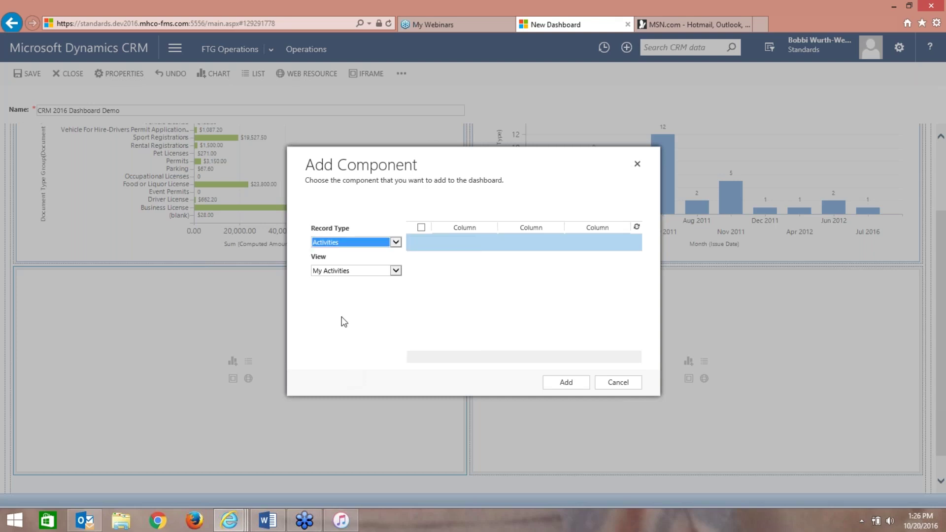
click(396, 271)
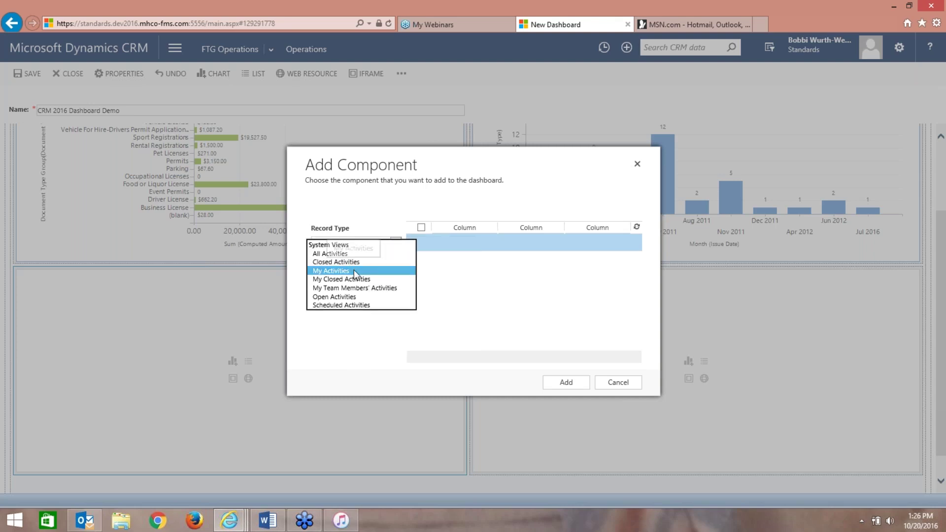
click(330, 253)
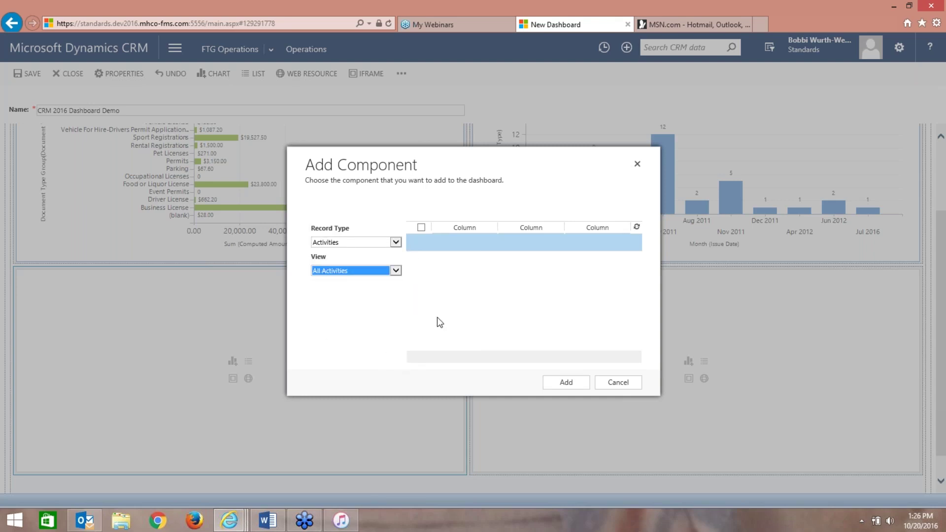
click(396, 271)
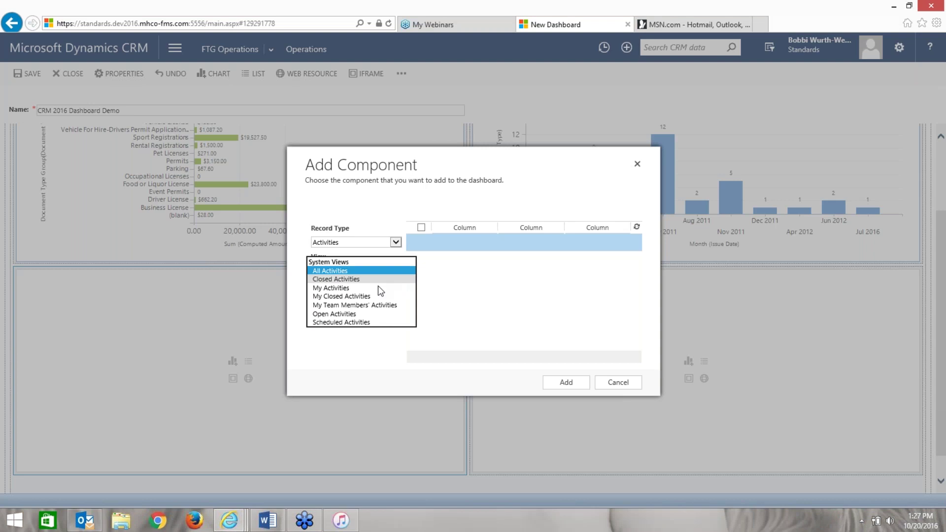
click(378, 288)
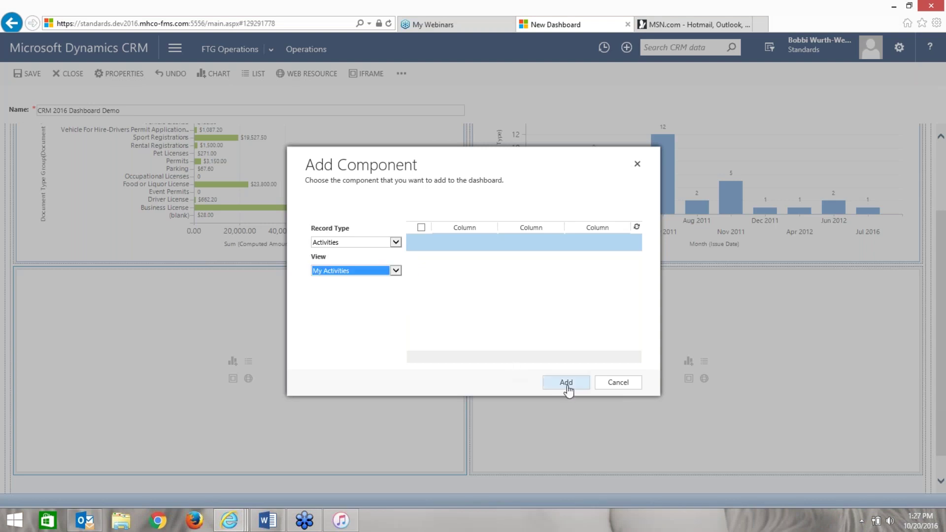
click(566, 383)
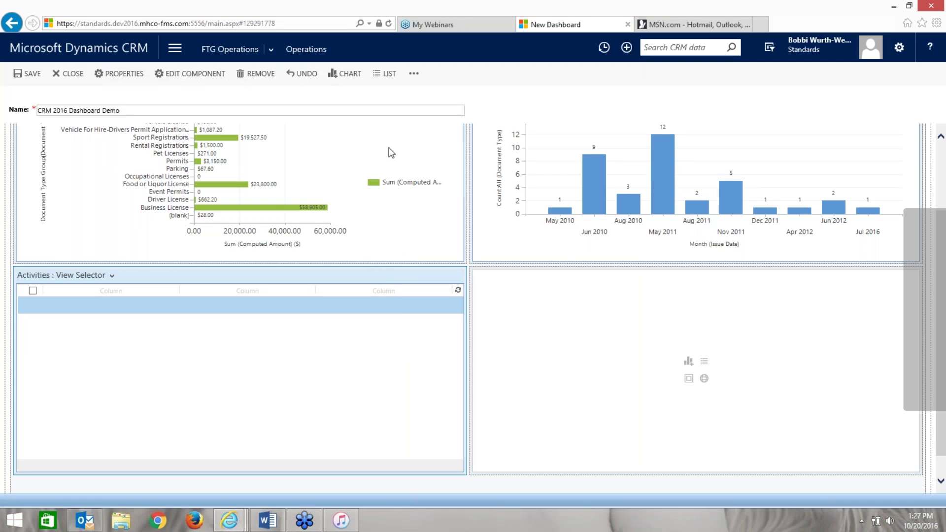
- Increase the Activities list's width twice so it spans the full dashboard width
click(415, 75)
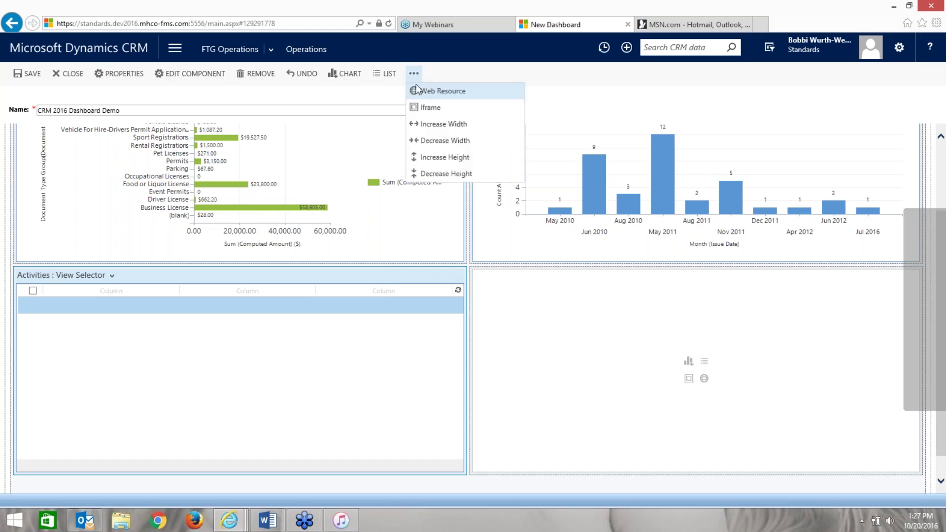
click(425, 124)
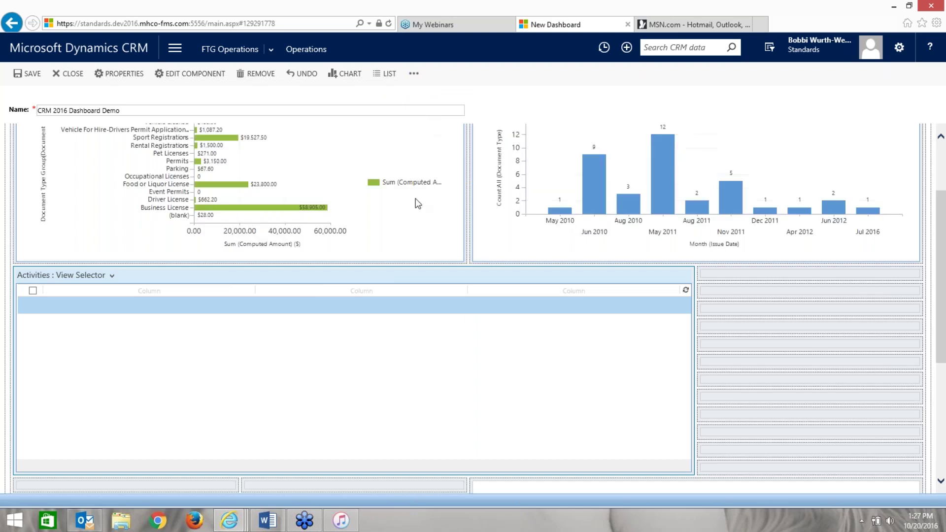
click(415, 74)
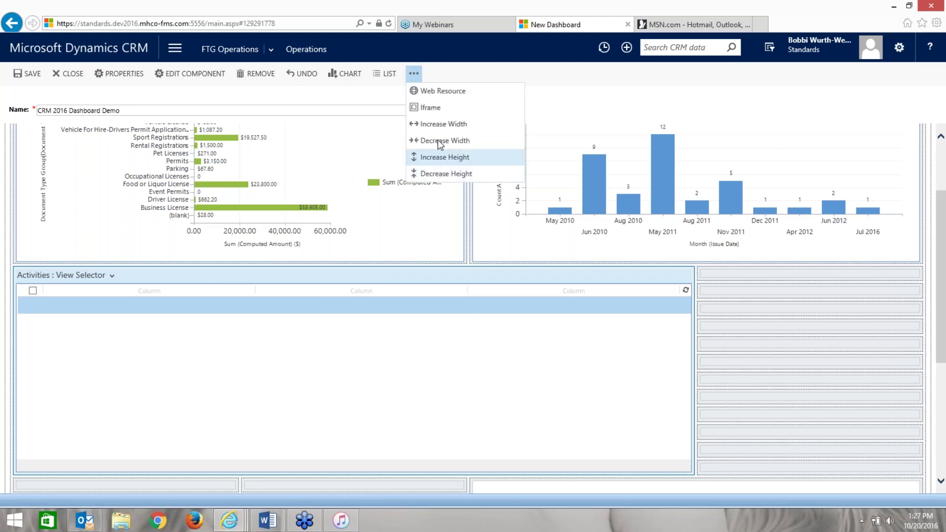
click(437, 126)
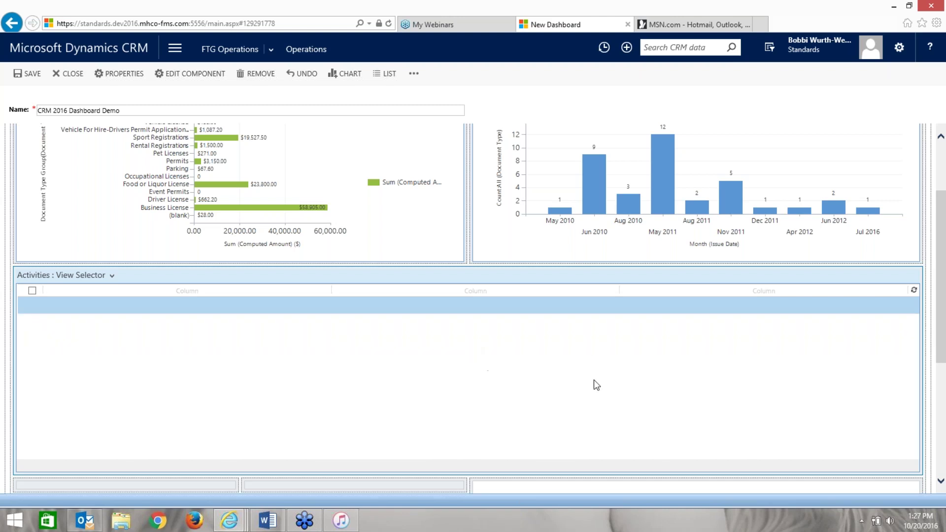
scroll(941, 485, down, 6)
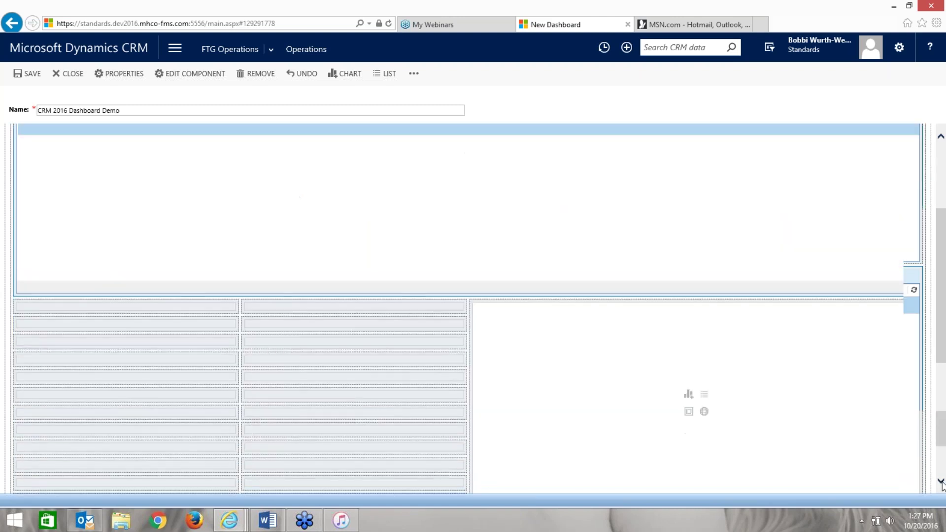
- Select the empty lower-right dashboard cell and scroll its record type list toward Queues
click(941, 482)
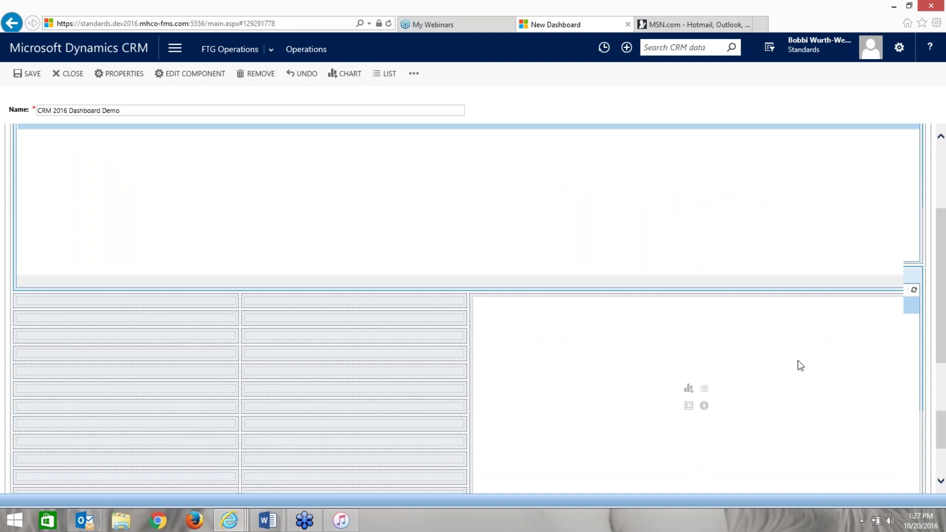
click(705, 391)
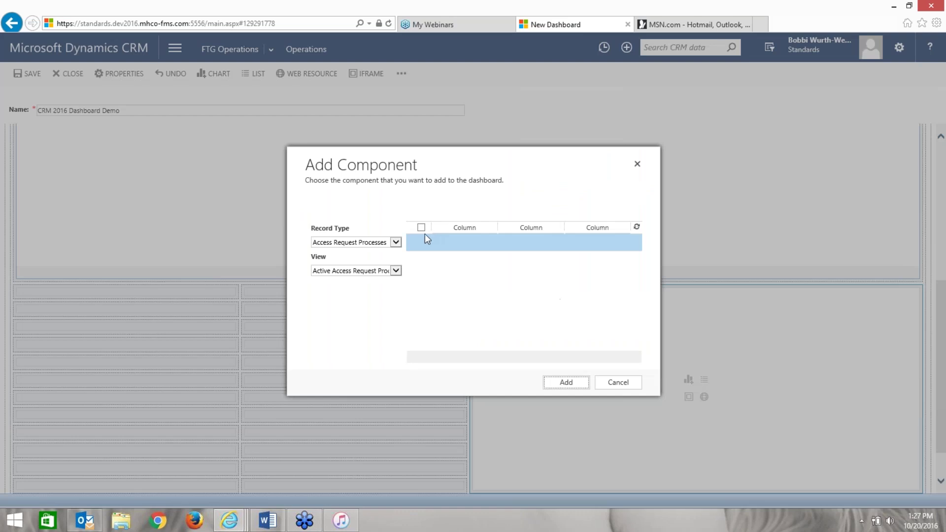
click(396, 242)
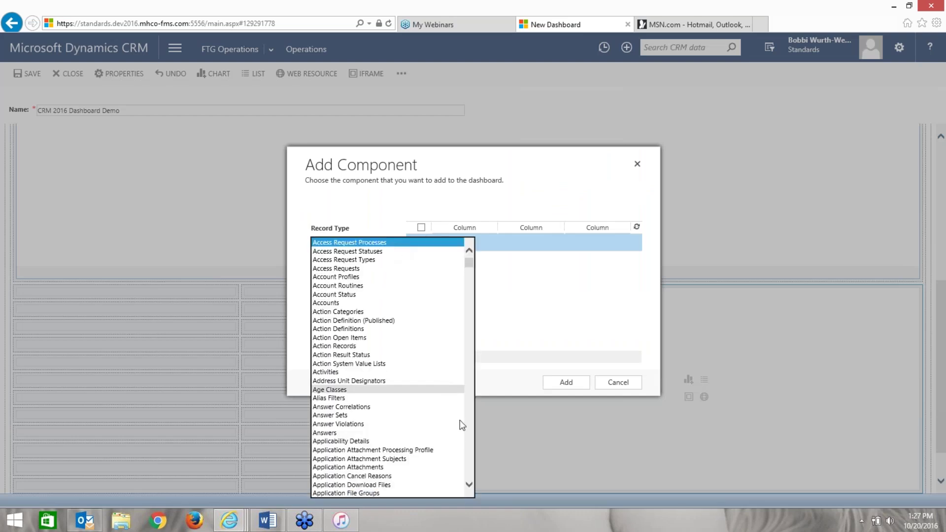
click(471, 433)
click(472, 433)
click(471, 433)
click(472, 433)
click(472, 433)
click(472, 433)
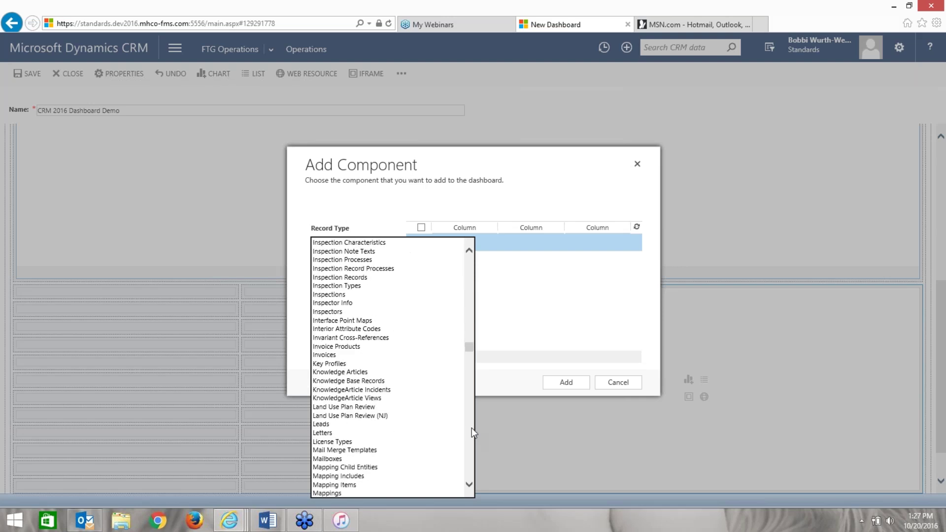
drag(468, 347, 470, 421)
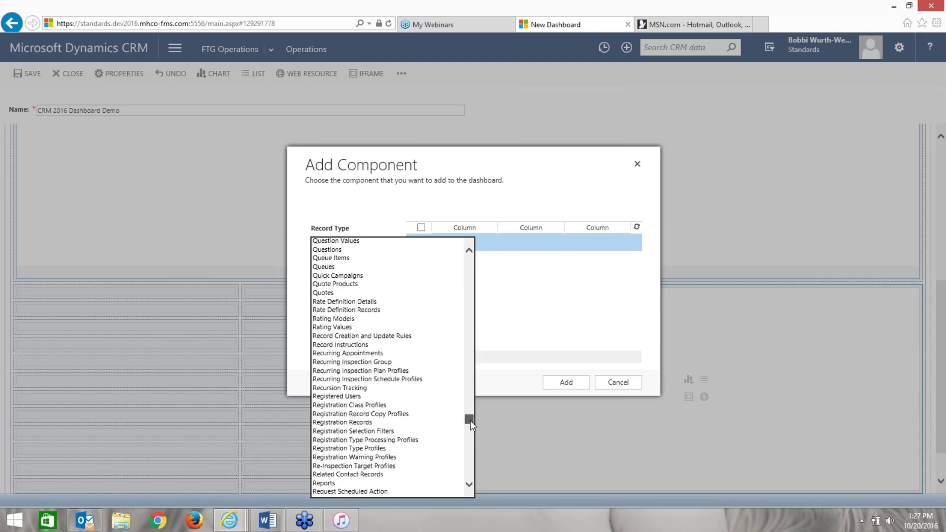
- Add a Queues list component using the Inactive Queues view
click(420, 268)
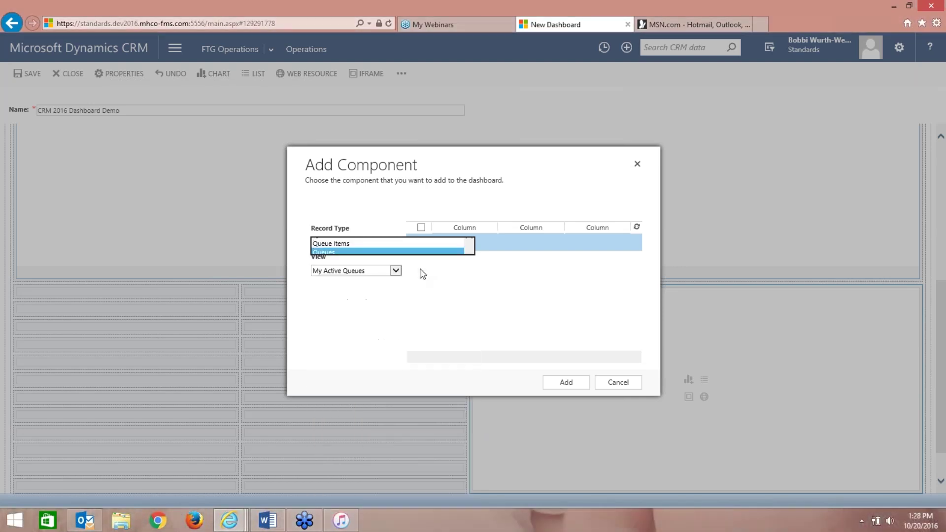
click(396, 270)
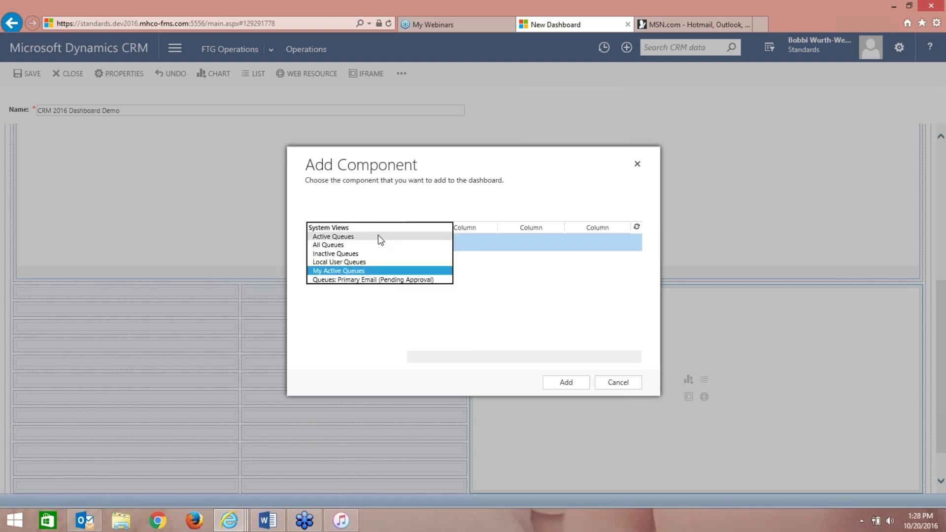
click(370, 253)
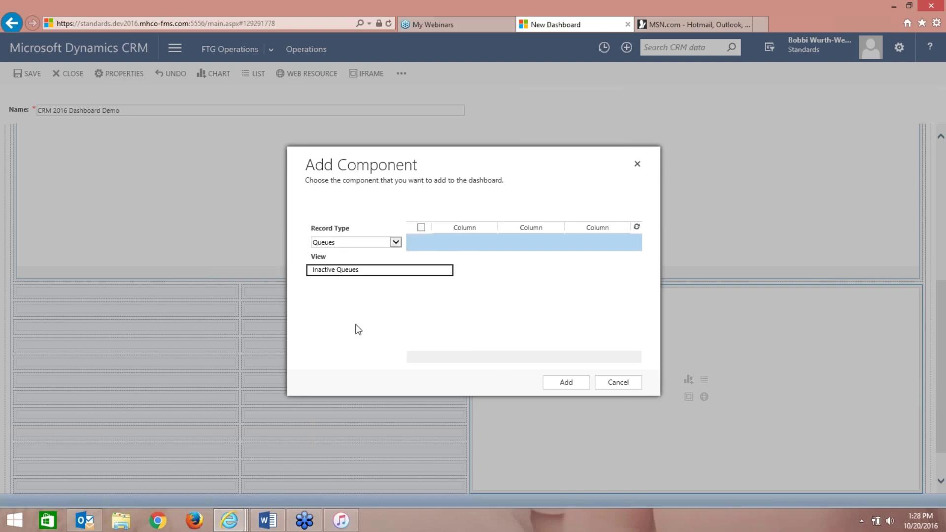
click(566, 384)
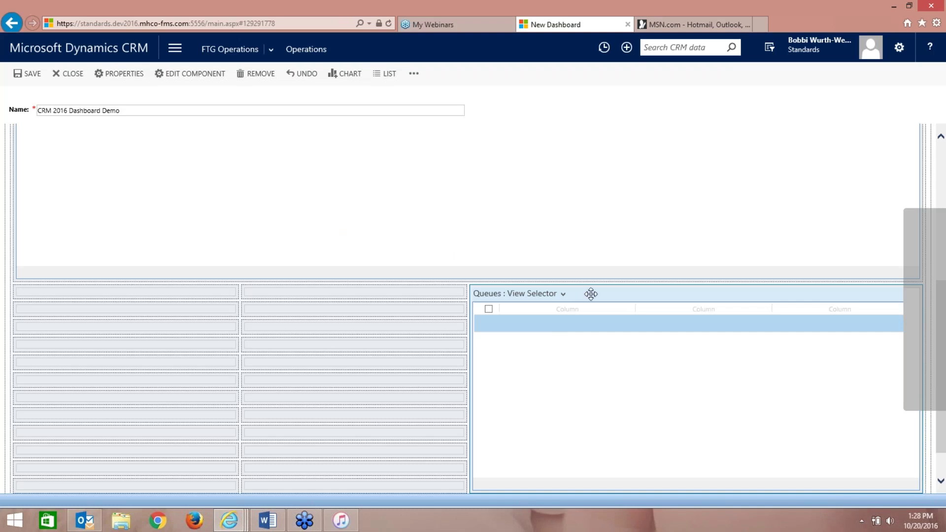
- Widen the Queues list to full dashboard width with Increase Width twice
click(414, 75)
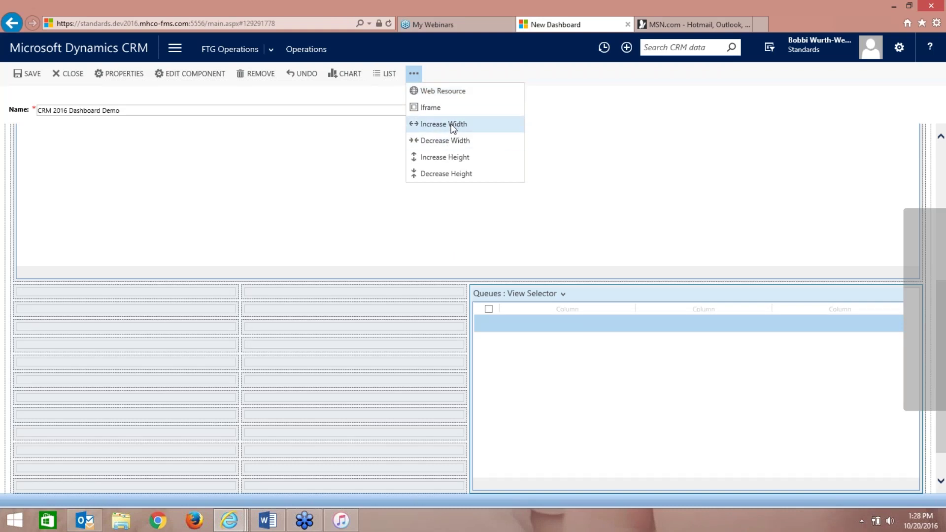
click(451, 124)
click(419, 75)
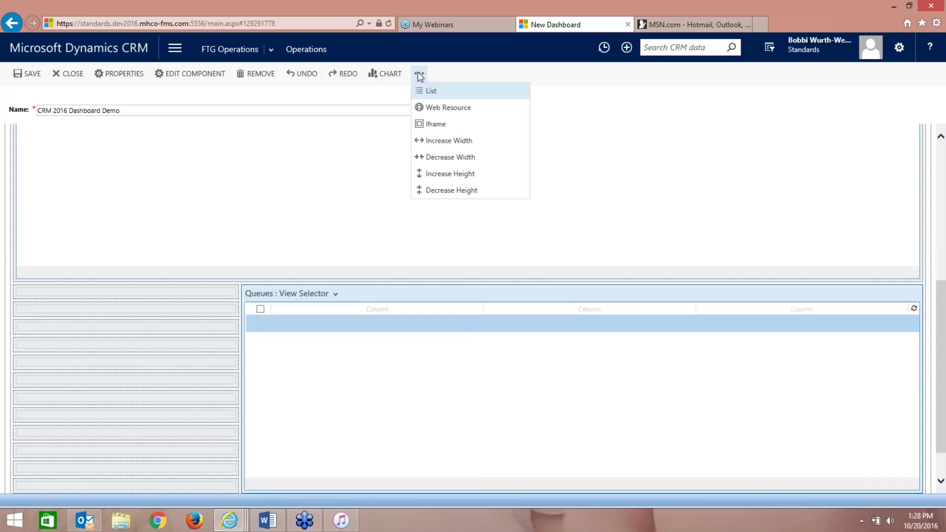
click(419, 143)
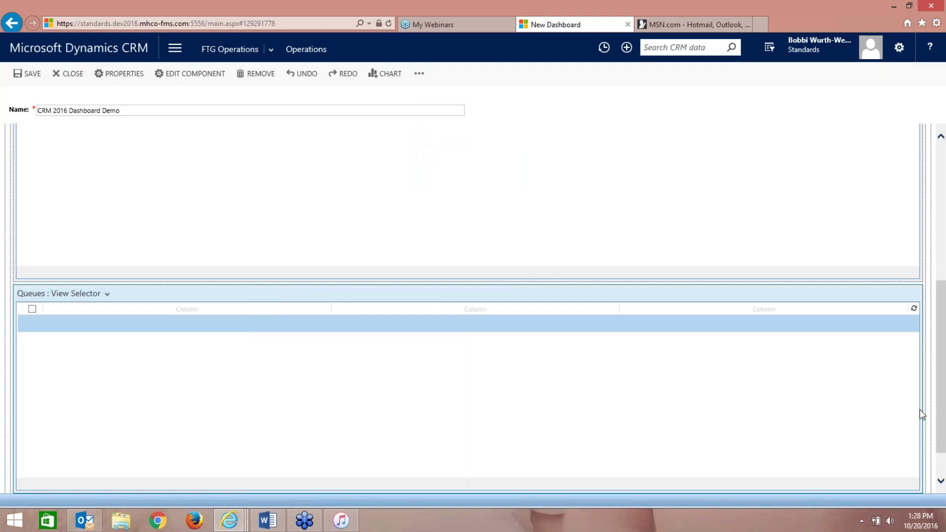
- Scroll to check the layout and save the CRM 2016 Dashboard Demo dashboard
drag(943, 456, 942, 281)
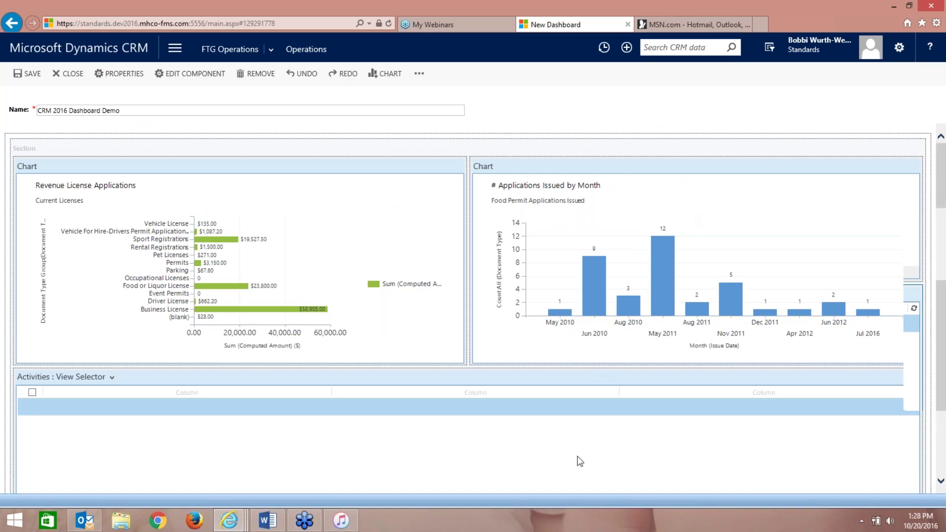
click(942, 486)
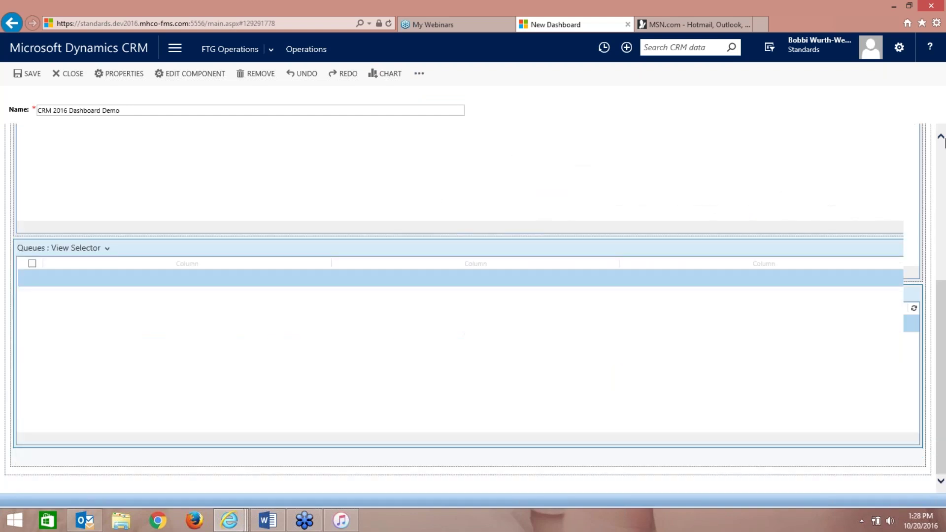
click(942, 156)
click(942, 155)
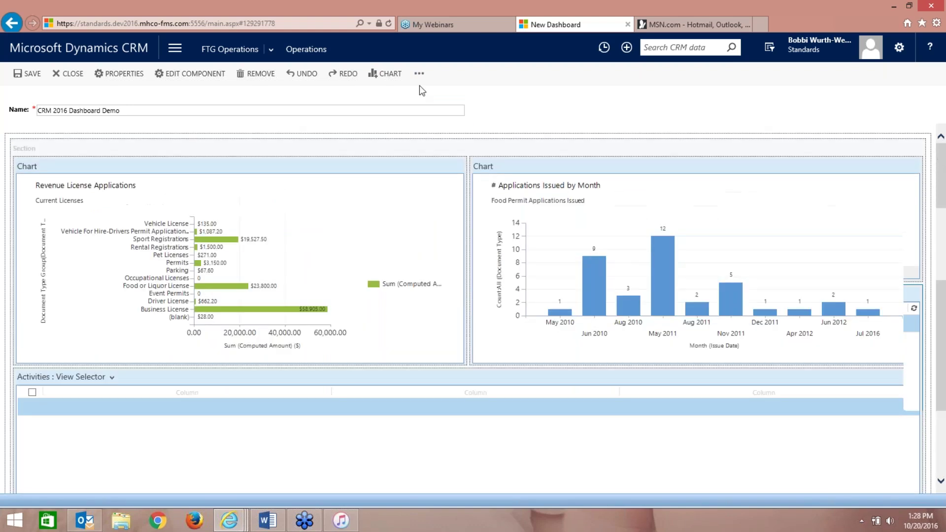
click(30, 75)
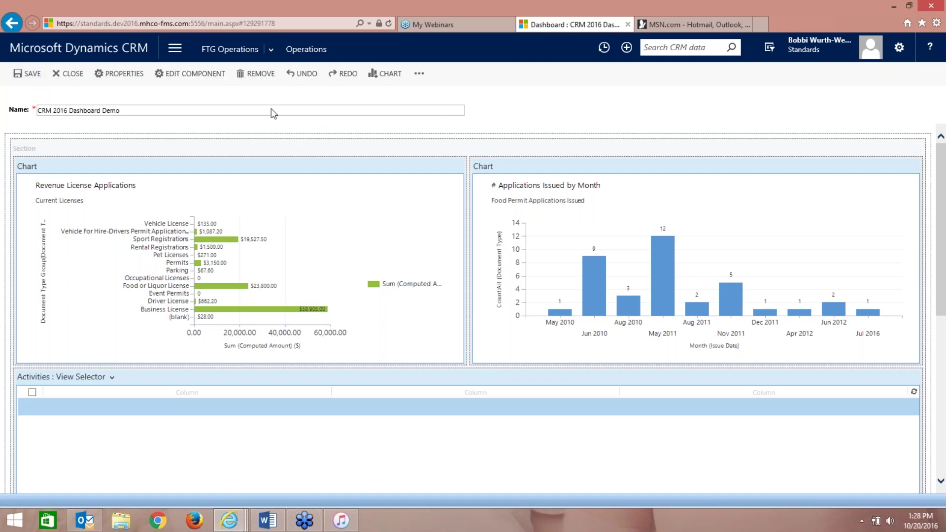
click(419, 75)
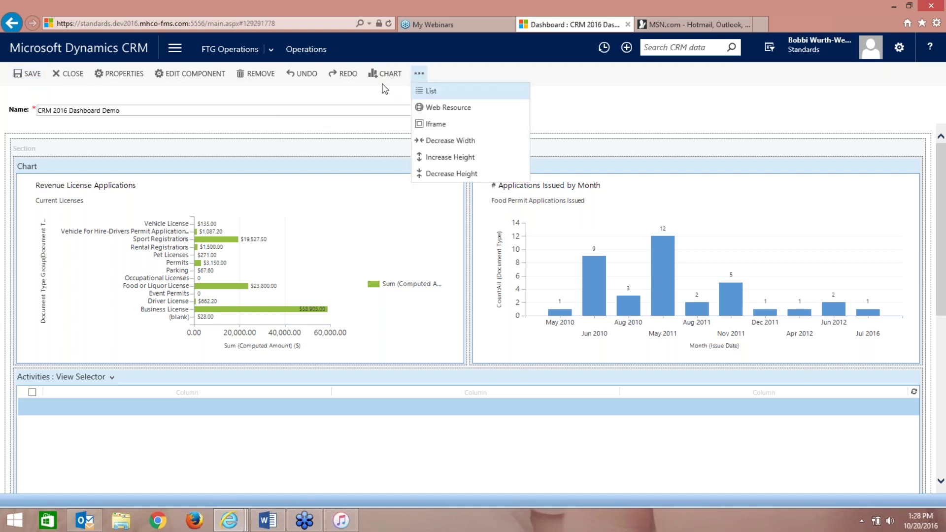
click(322, 97)
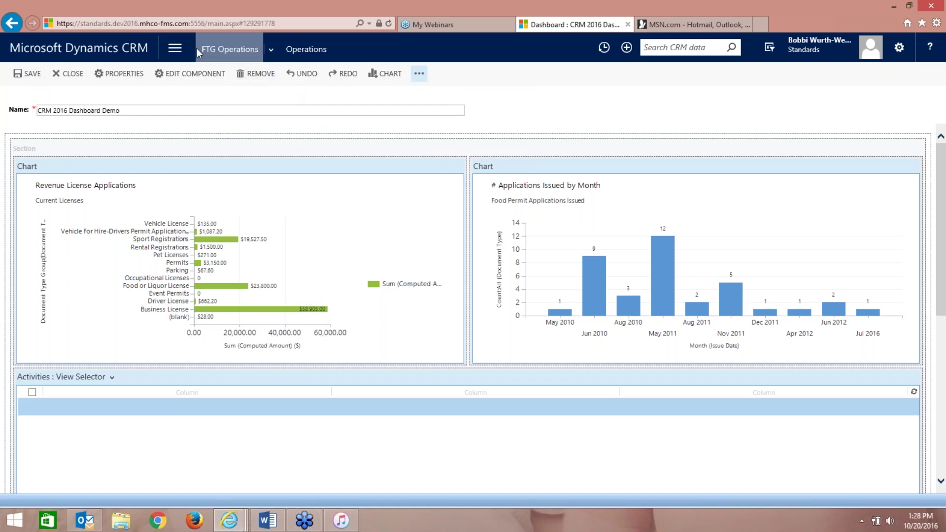
- Go to FTG Operations > Dashboards and open sharing for the FastTrackGov Dashboard
click(168, 49)
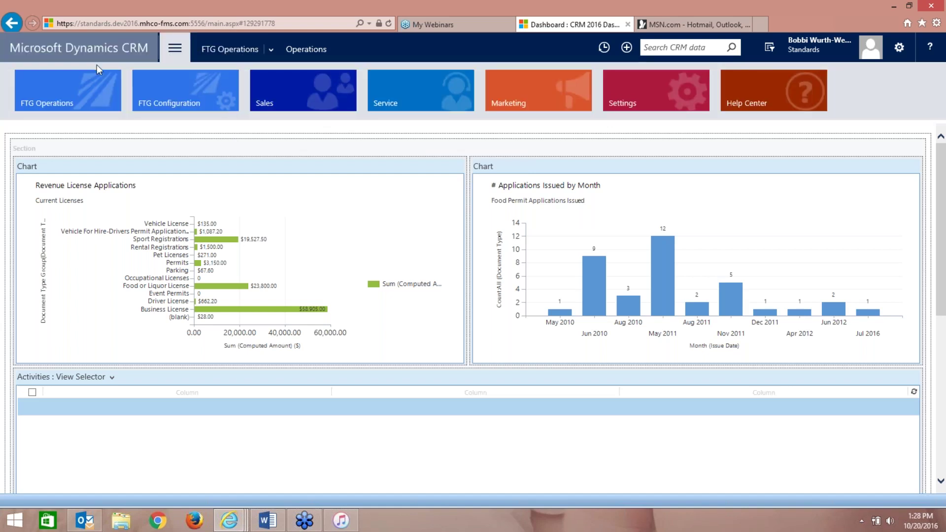
click(80, 78)
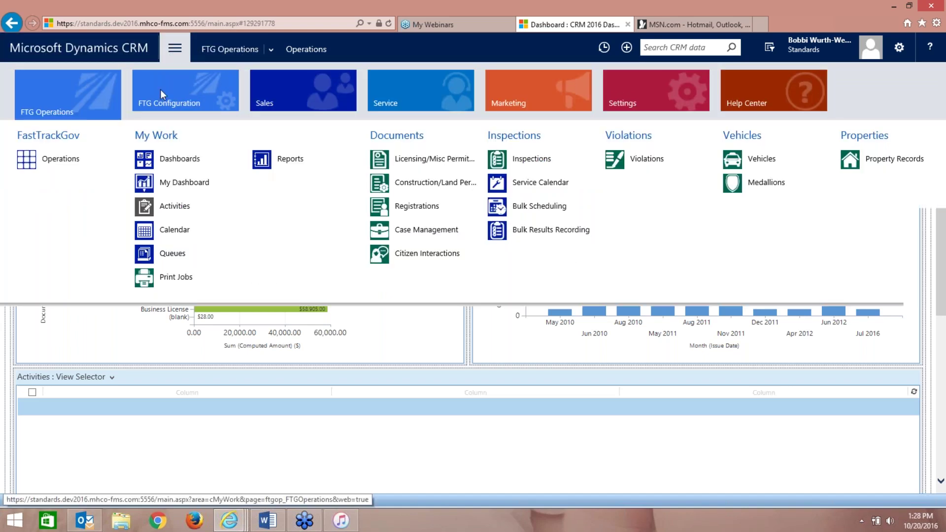
click(180, 159)
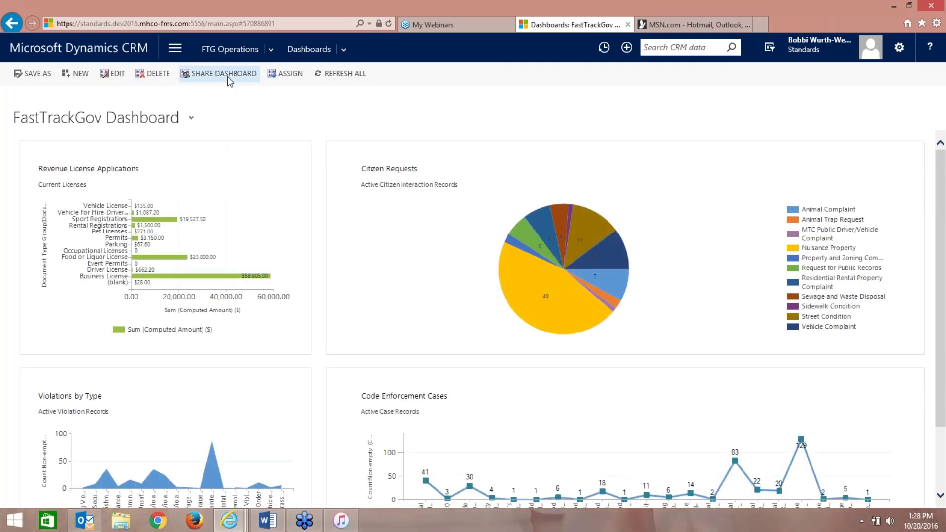
mouse_move(243, 195)
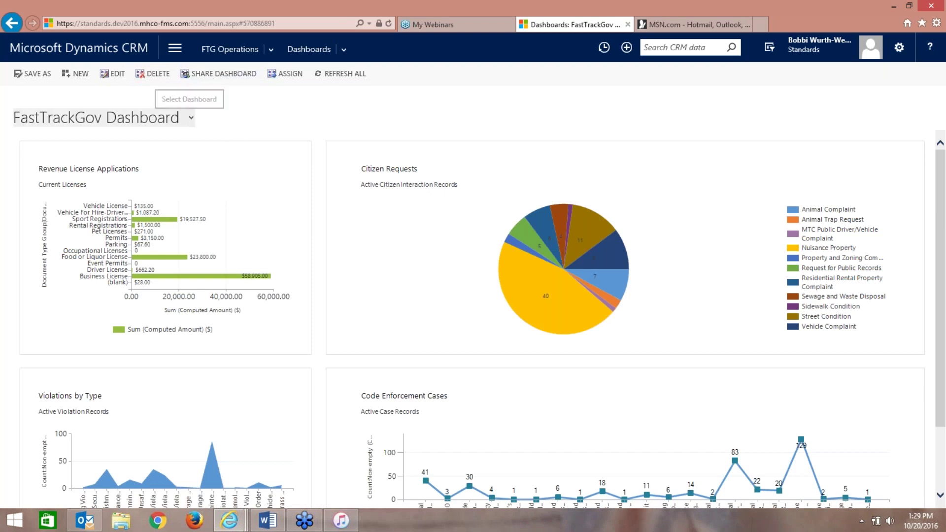
click(211, 77)
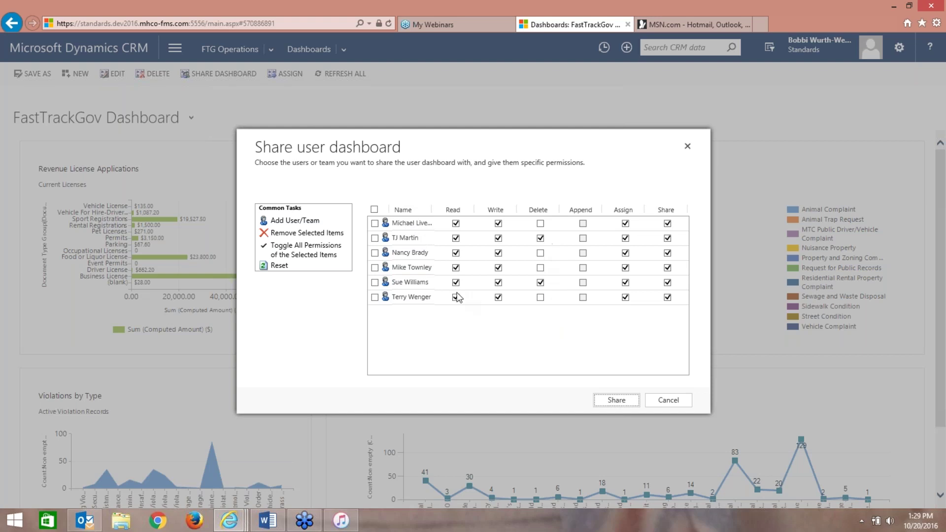
- Share the FastTrackGov Dashboard with the first lookup user, granting delete and share rights
click(308, 222)
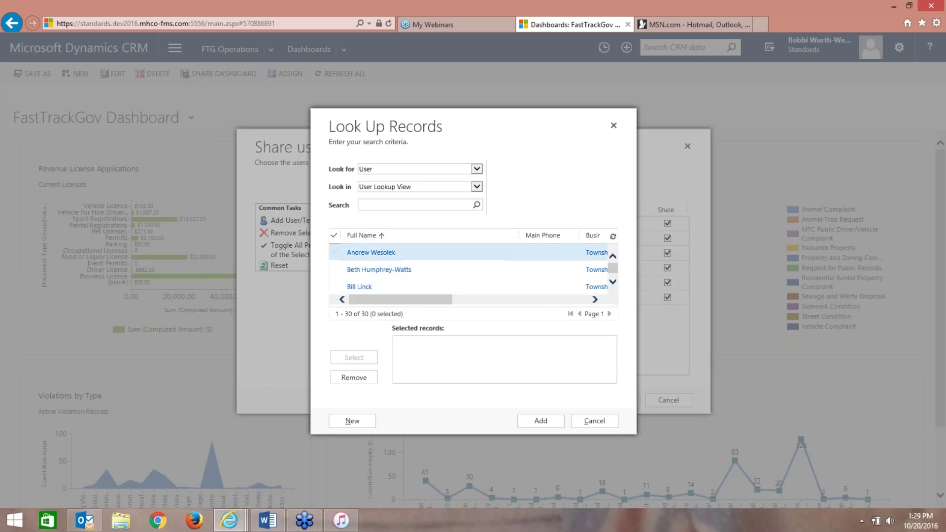
click(340, 252)
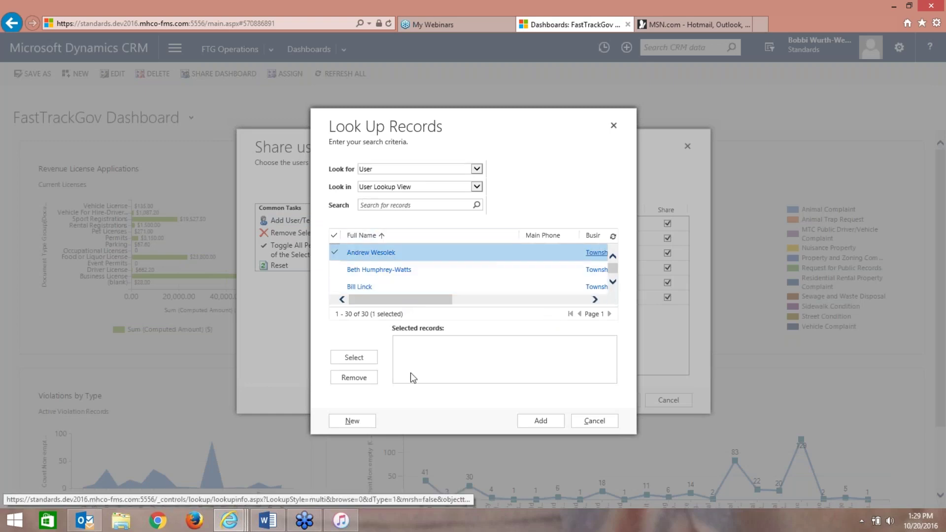
click(354, 357)
click(540, 420)
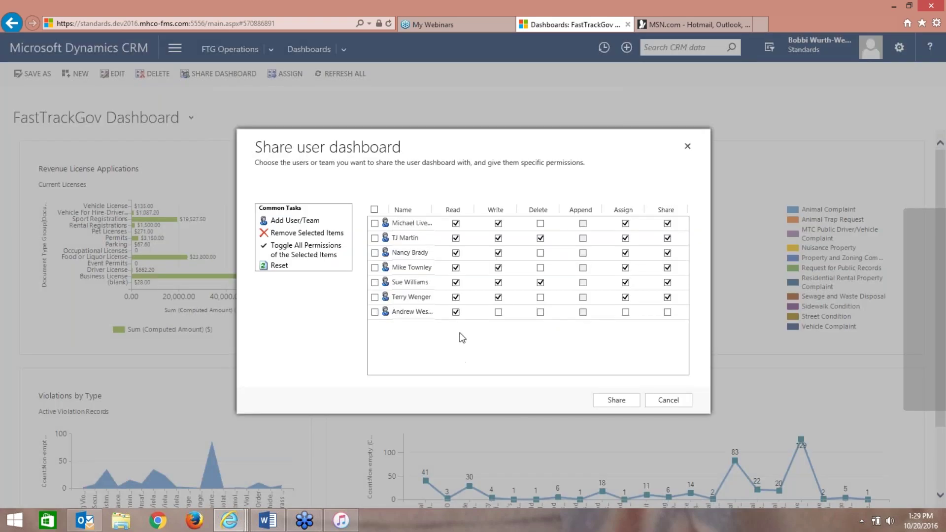
click(668, 312)
click(541, 312)
click(614, 400)
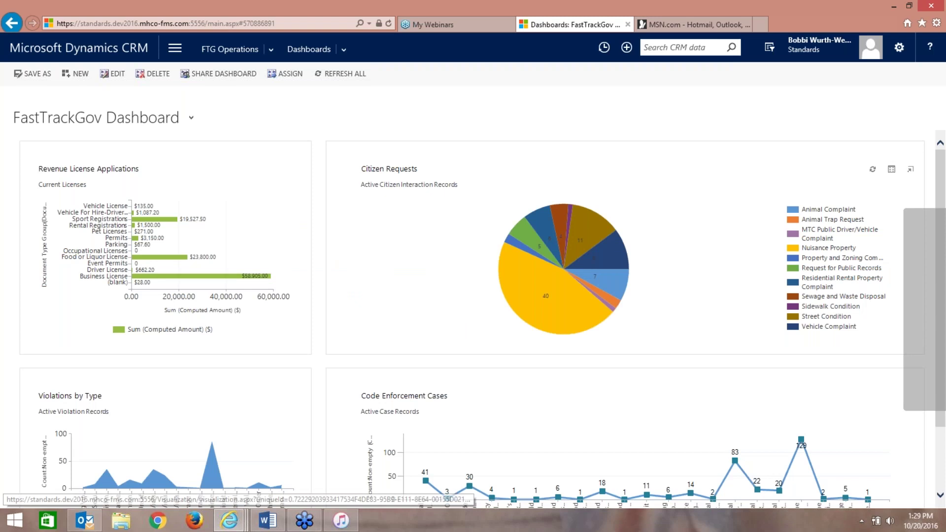
- Switch to the CRM 2016 Dashboard Demo dashboard and scroll to its My Activities list
click(191, 117)
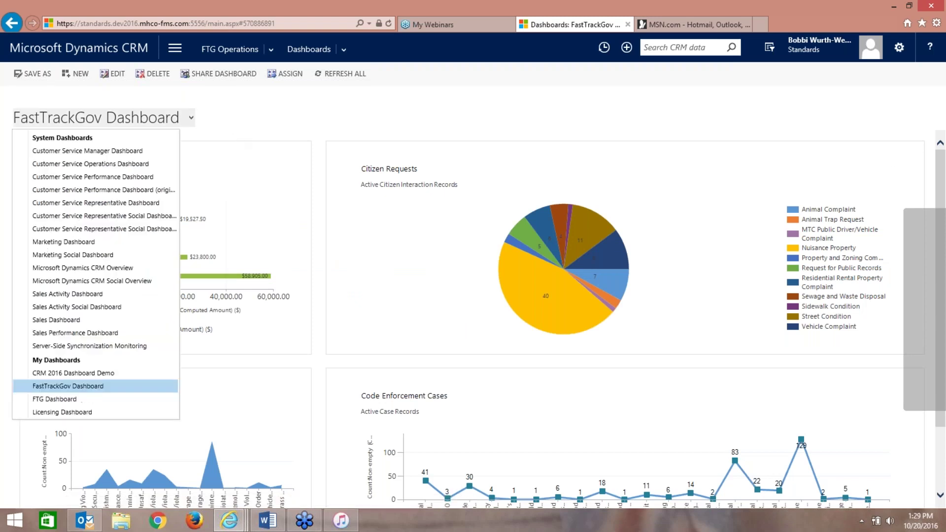
click(129, 374)
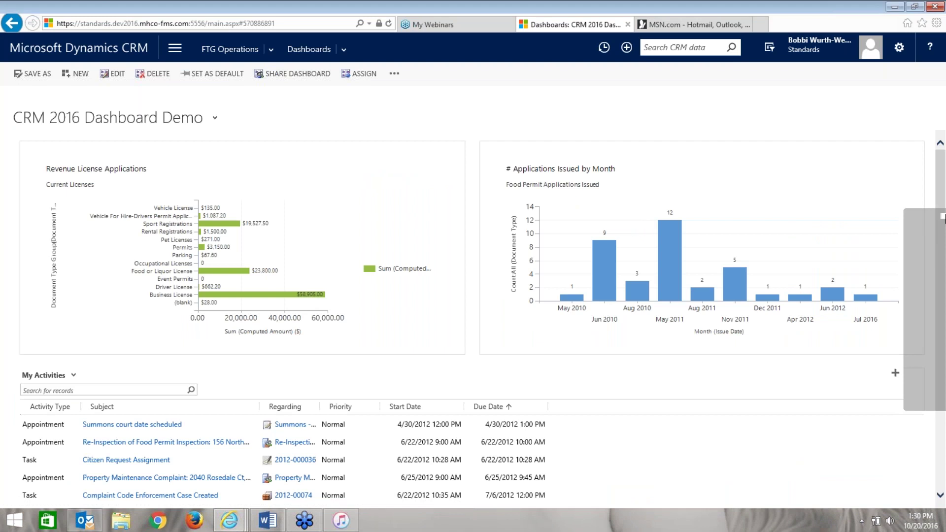
scroll(941, 236, down, 1)
scroll(941, 256, down, 5)
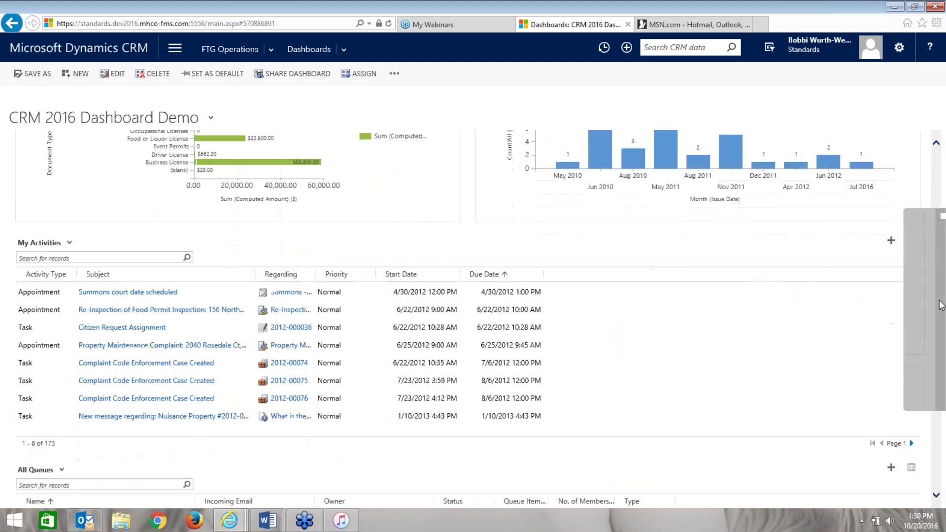
scroll(699, 295, up, 3)
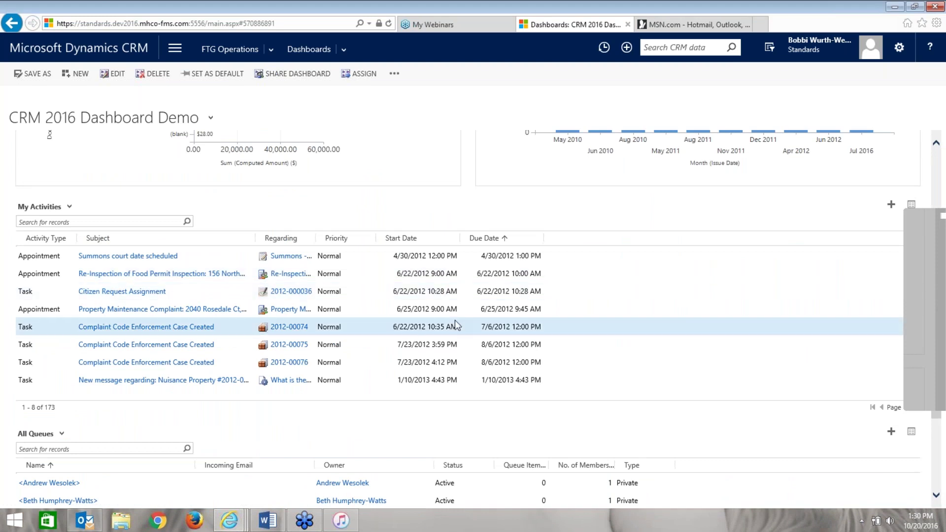
- Open the Citizen Request Assignment task record from the My Activities list
click(225, 295)
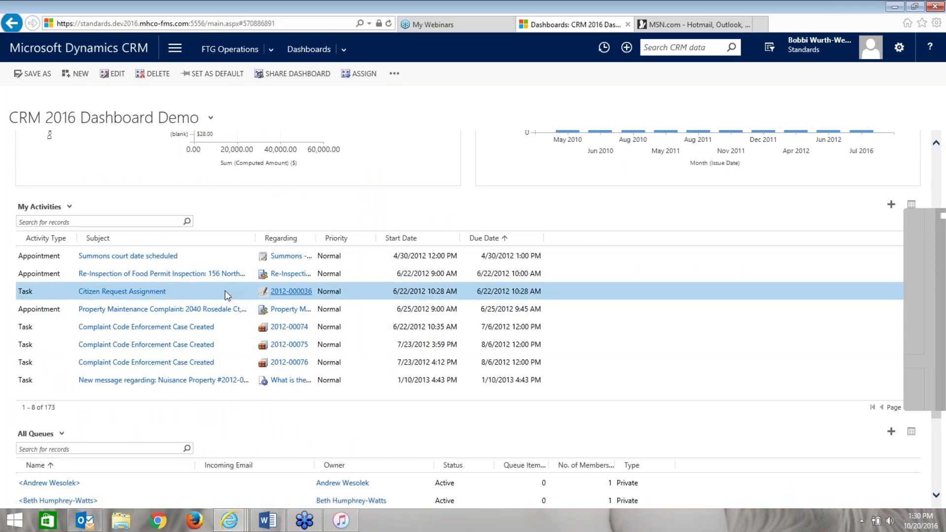
click(200, 295)
click(201, 298)
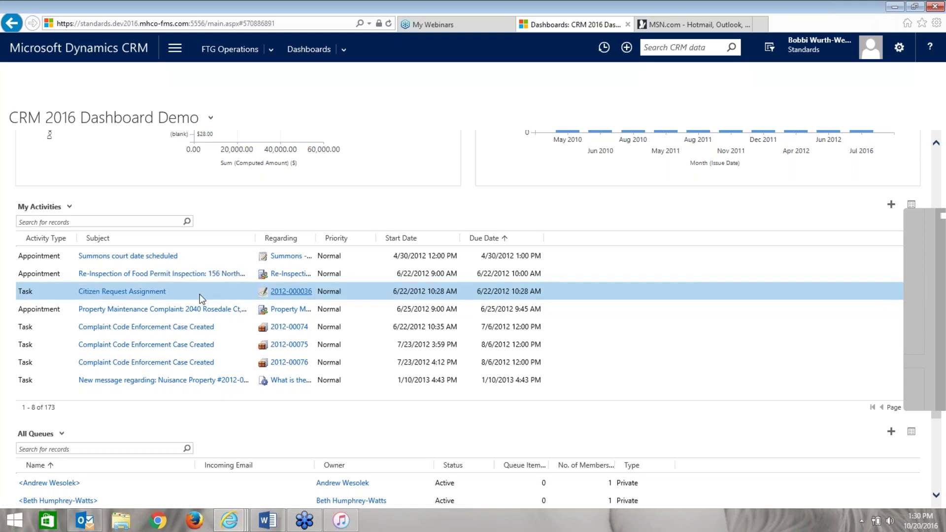
click(201, 298)
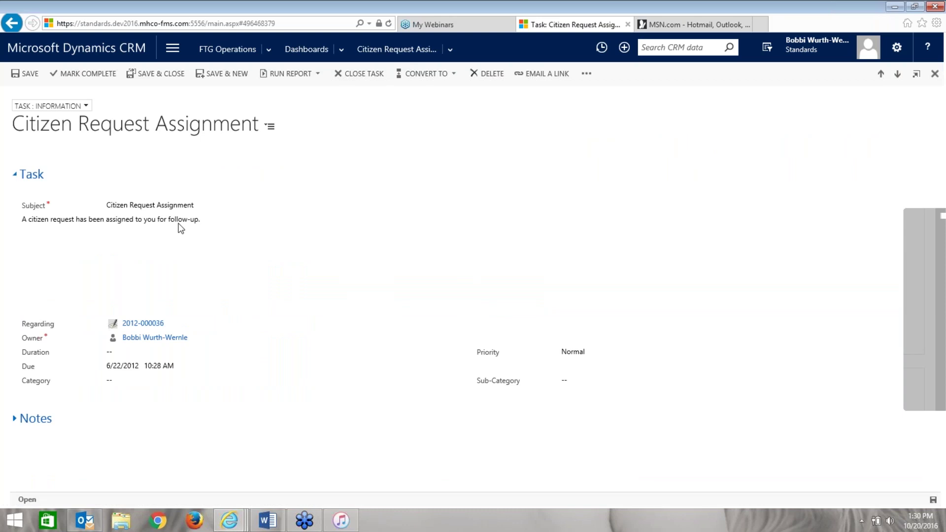
- Visit the pinned Dashboards, then return to the home page and open My Dashboard
click(120, 57)
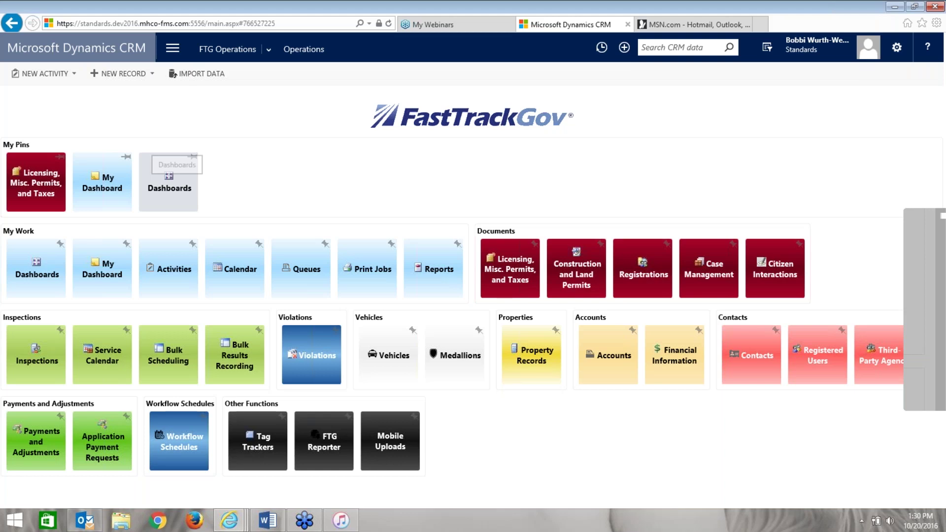
click(169, 183)
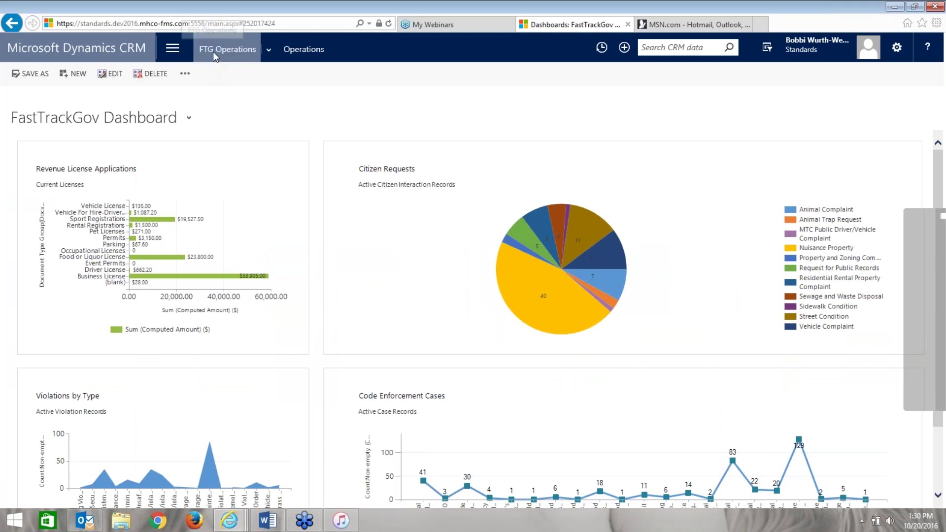
click(120, 49)
click(109, 198)
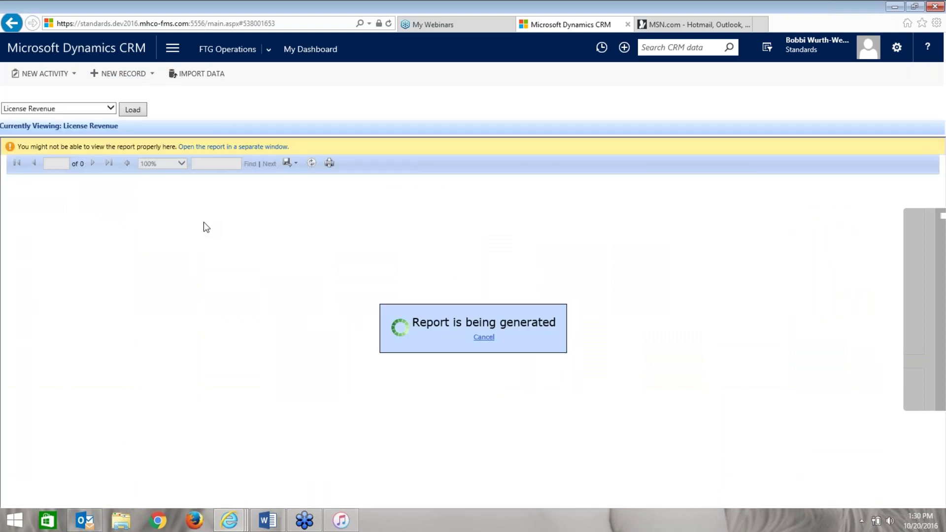
- Select and load the Code Enforcement Cases report from the report selector
click(114, 106)
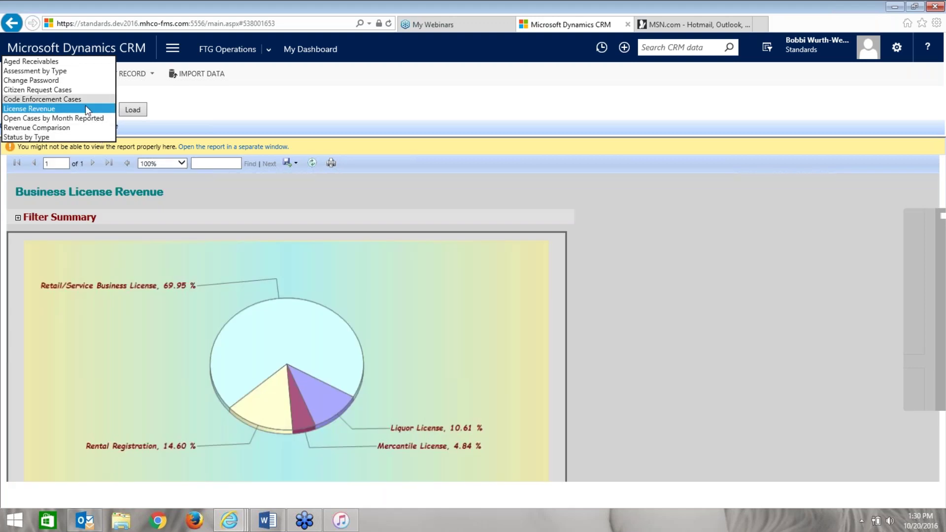
click(86, 99)
click(133, 110)
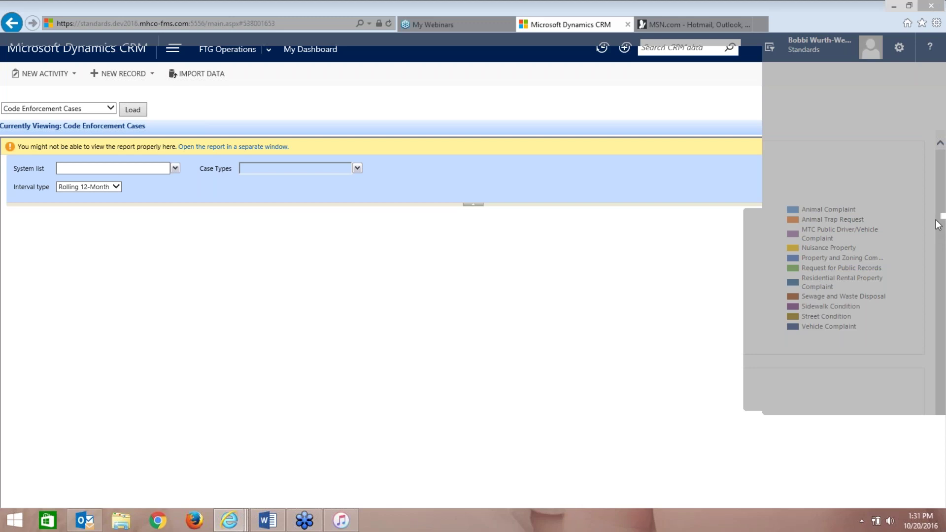
- Return to the Operations home page and open the pinned FastTrackGov Dashboard
click(140, 44)
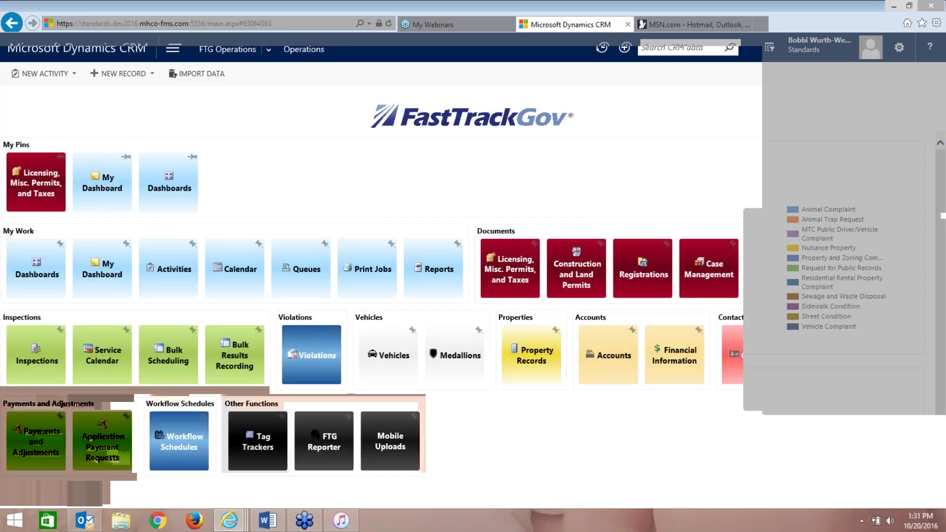
click(185, 190)
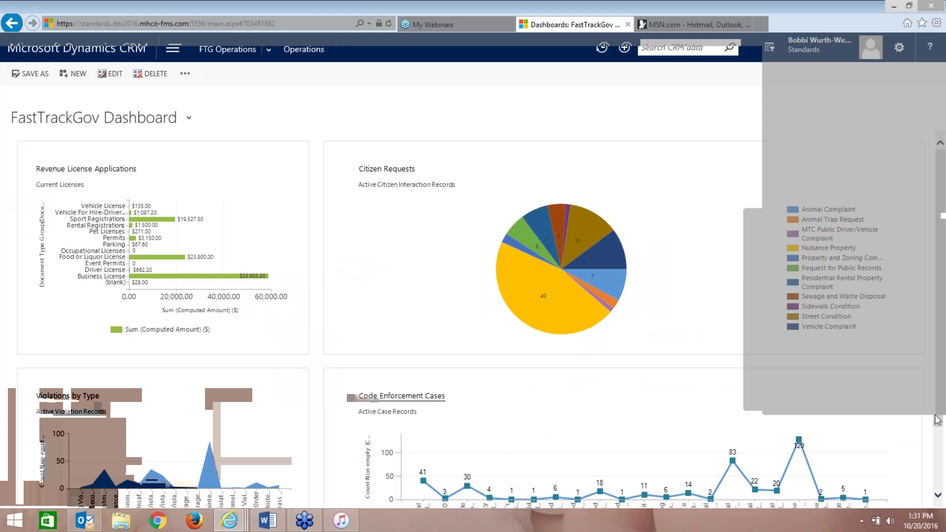
mouse_move(939, 419)
mouse_down()
mouse_move(941, 478)
mouse_move(940, 418)
mouse_up()
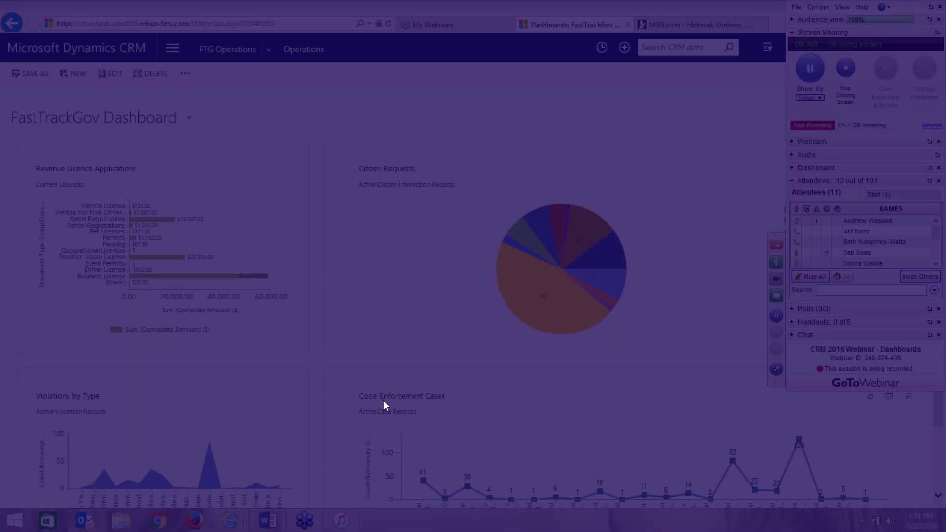
- Launch Notepad and type the first user's e-mail address
key(super)
text(note)
key(Return)
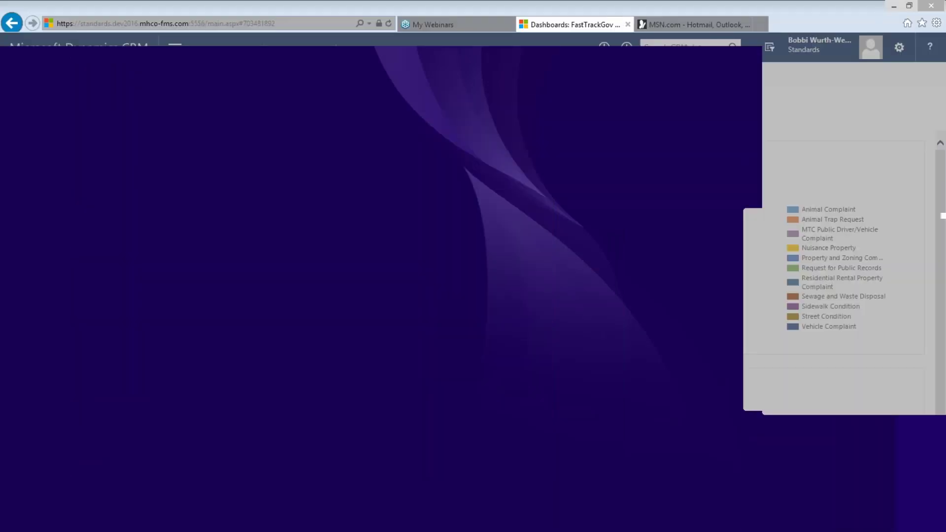
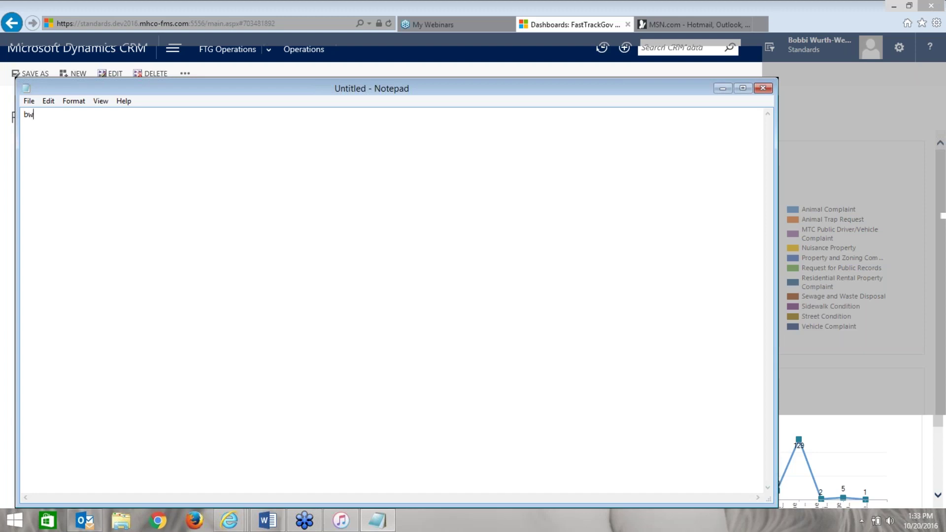
key(Return)
- Add the second and third users' e-mail addresses on separate lines
key(Return)
text(nb)
key(BackSpace)
key(BackSpace)
key(Return)
key(Return)
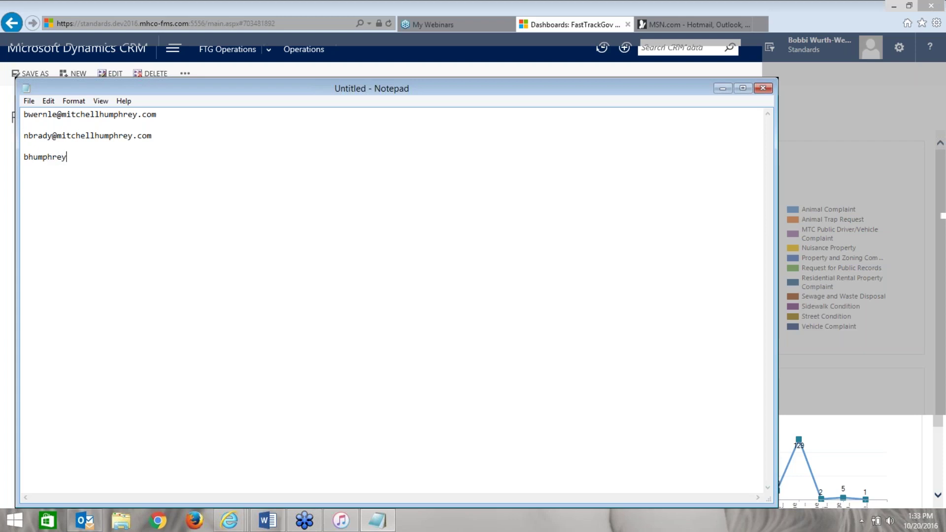
key(Return)
key(Return)
click(939, 235)
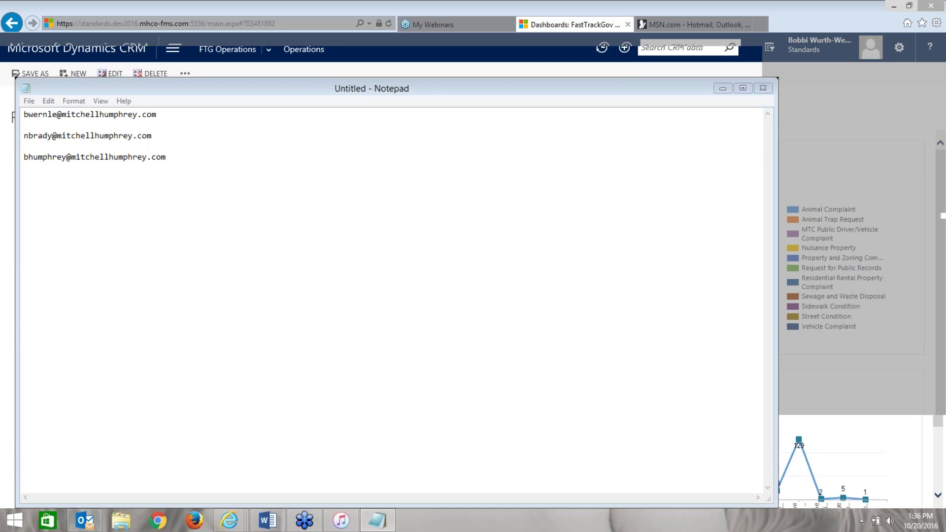
- Return to the CRM, close the Share user dashboard dialog, and reopen the dashboard list
click(478, 64)
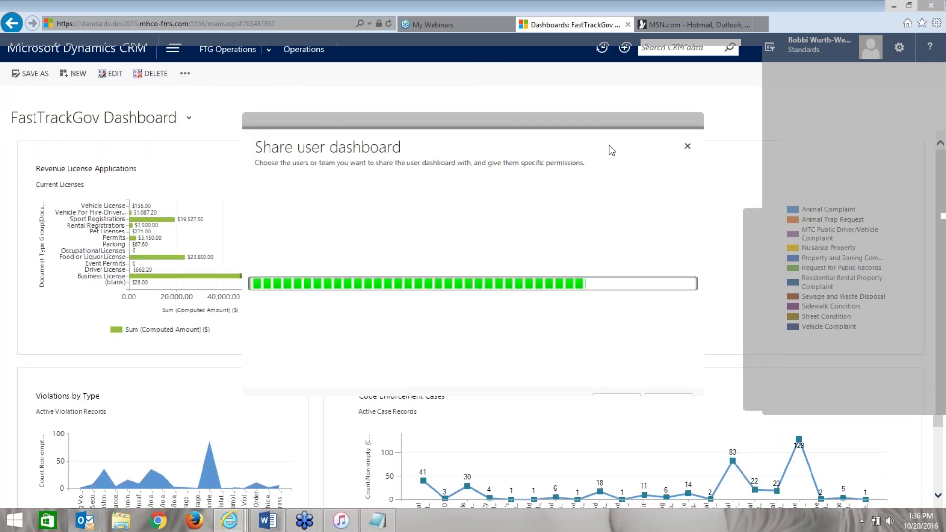
click(686, 146)
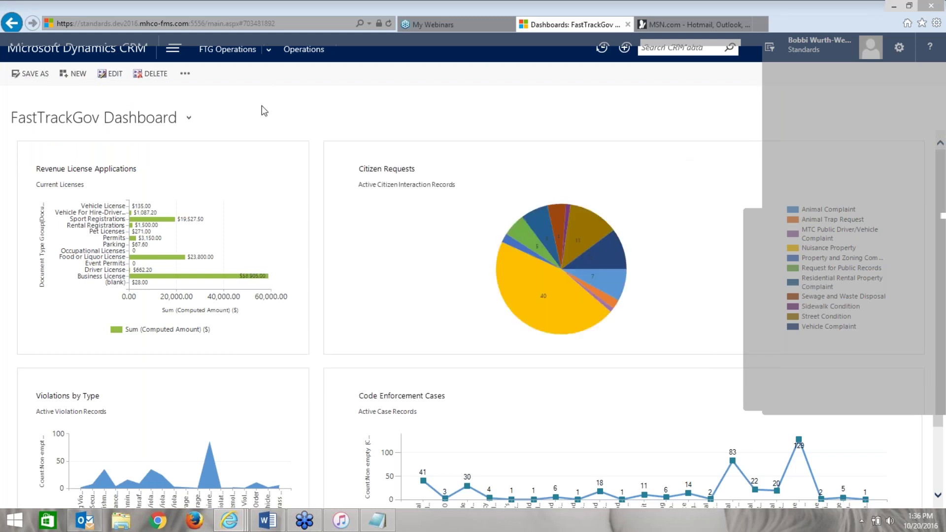
click(189, 117)
click(95, 370)
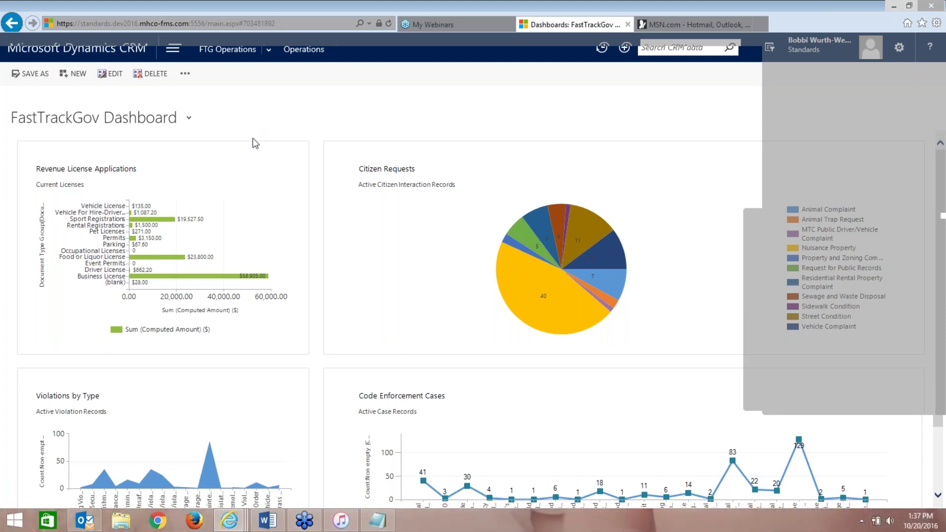
click(186, 121)
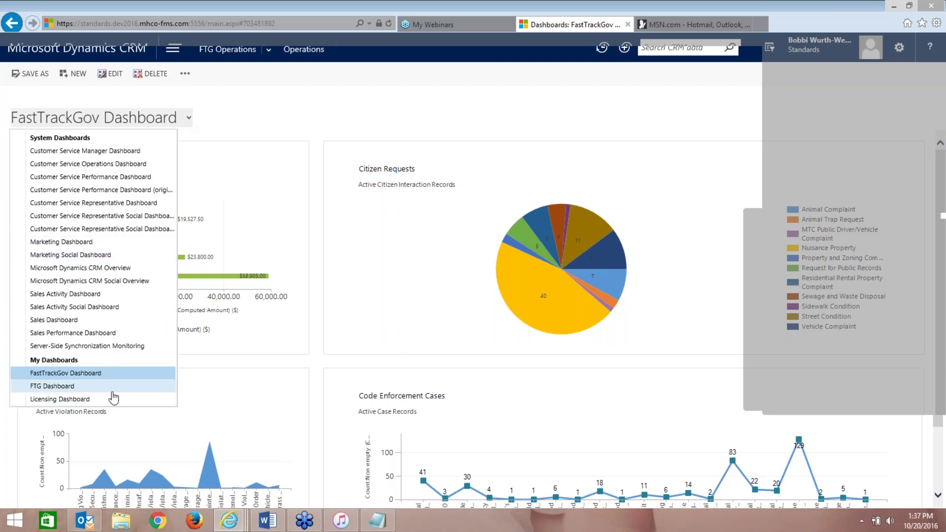
click(320, 123)
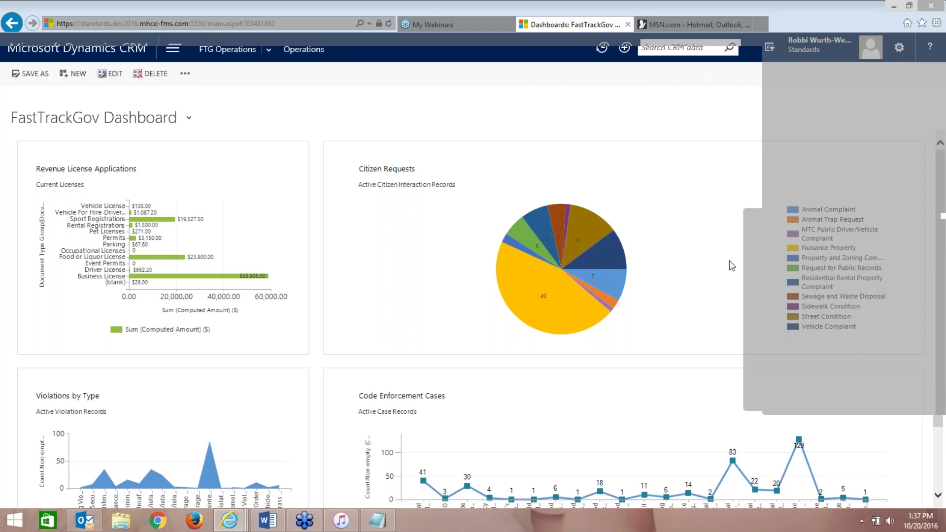
- Bring the Notepad e-mail address list back from the taskbar
click(377, 521)
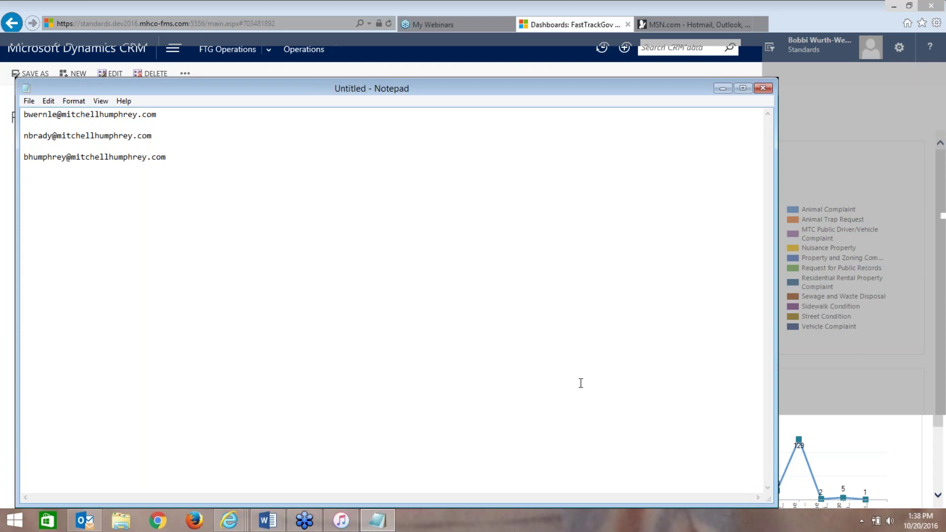
click(936, 232)
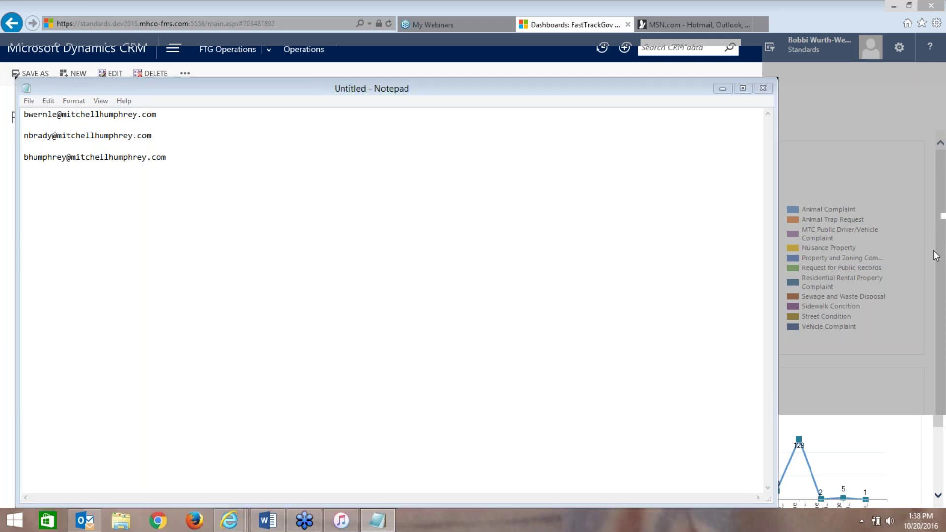